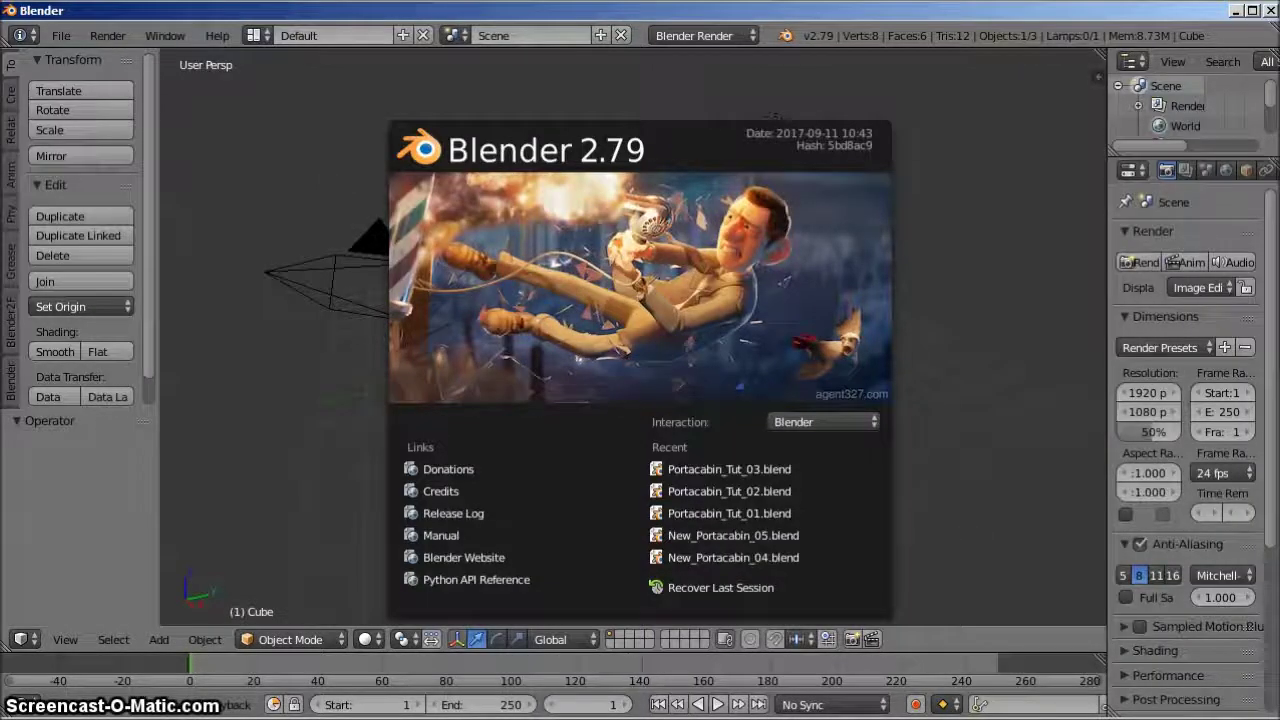
- Glance at the Blender_Work texture folder, then dismiss the Blender 2.79 splash screen
{"action": "key", "text": "alt+Tab"}
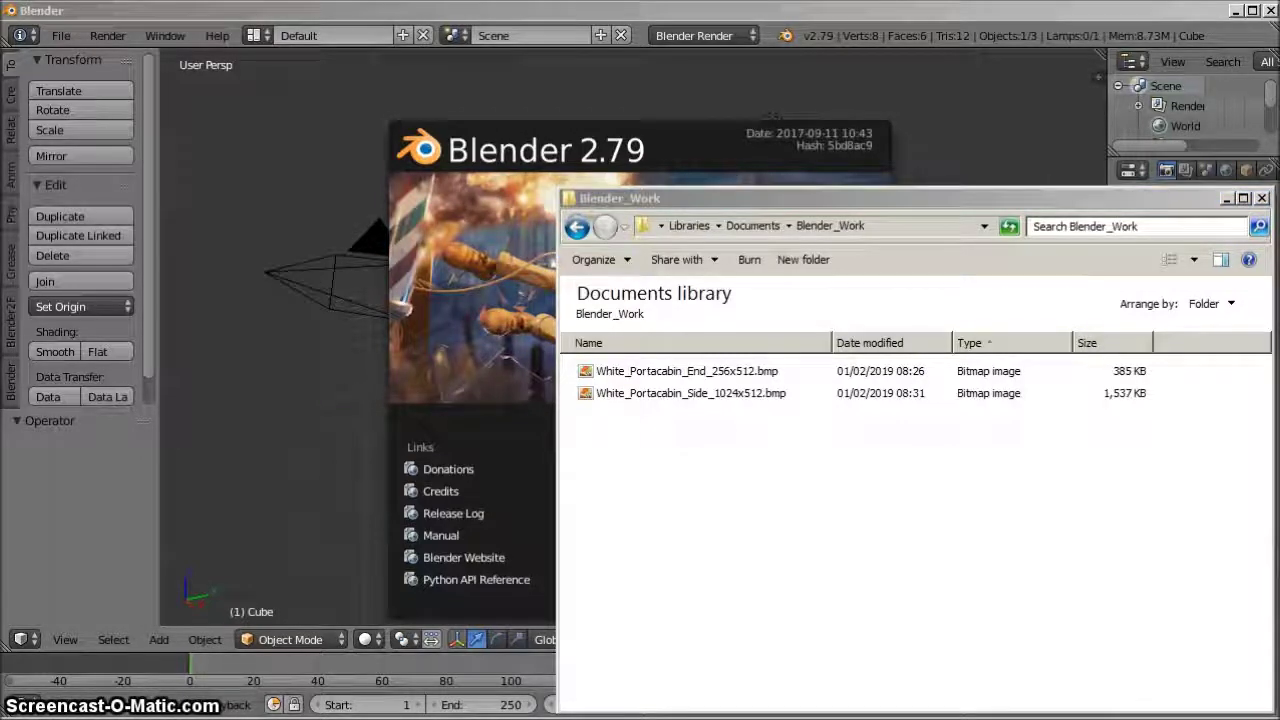
{"action": "key", "text": "alt+Tab"}
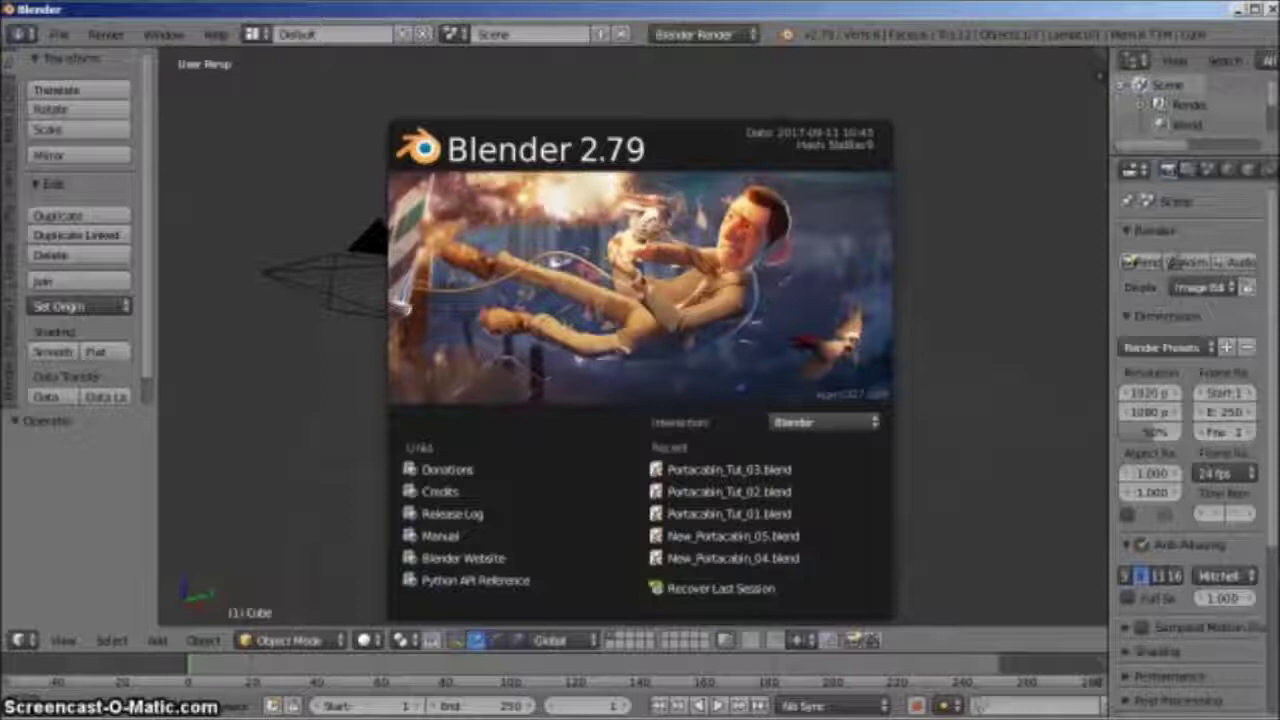
{"action": "left_click", "coordinate": [500, 472]}
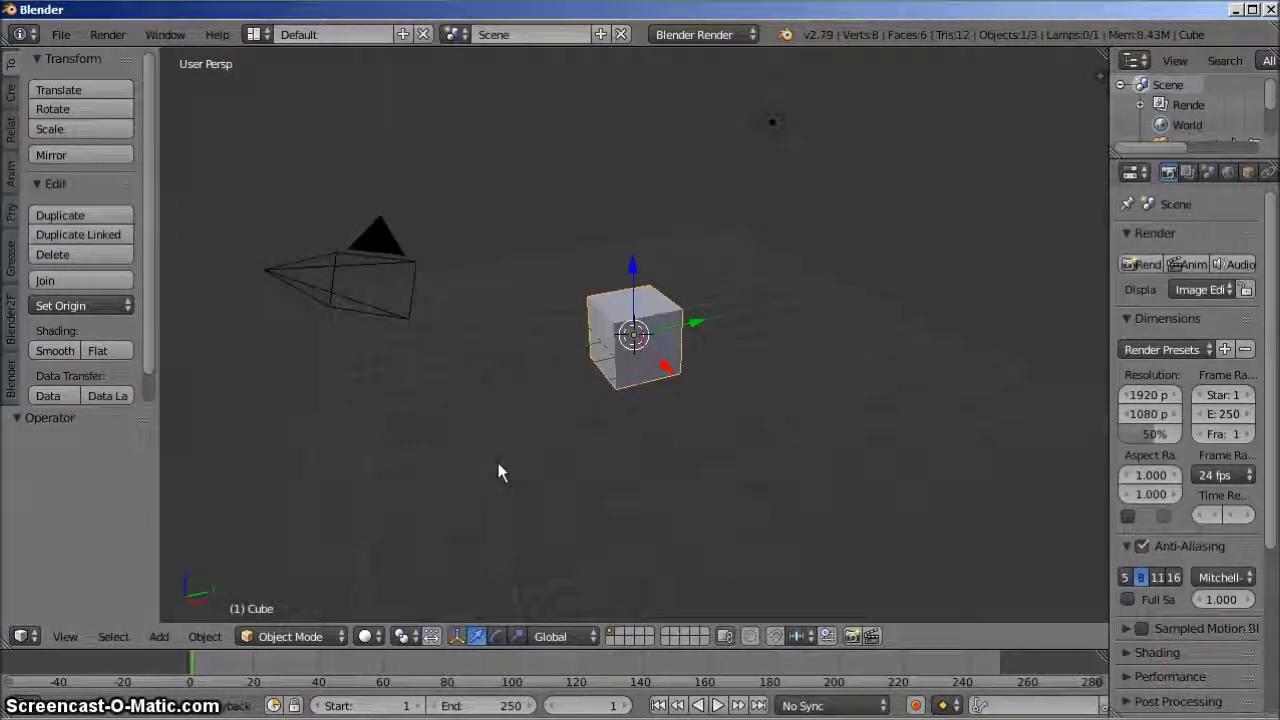
- Scale the cube by 3 along X and 2 along Z, then lift it about 2 units up Z
{"action": "key", "text": "s"}
{"action": "key", "text": "x"}
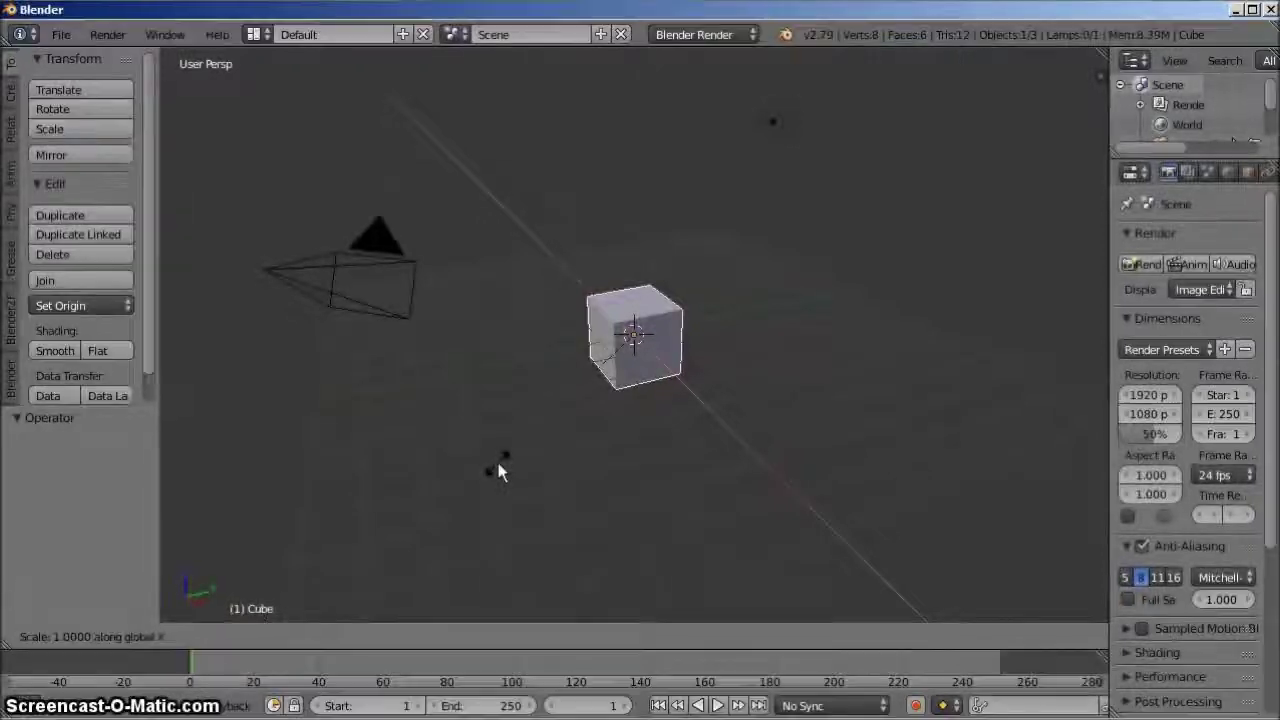
{"action": "key", "text": "3"}
{"action": "key", "text": "Return"}
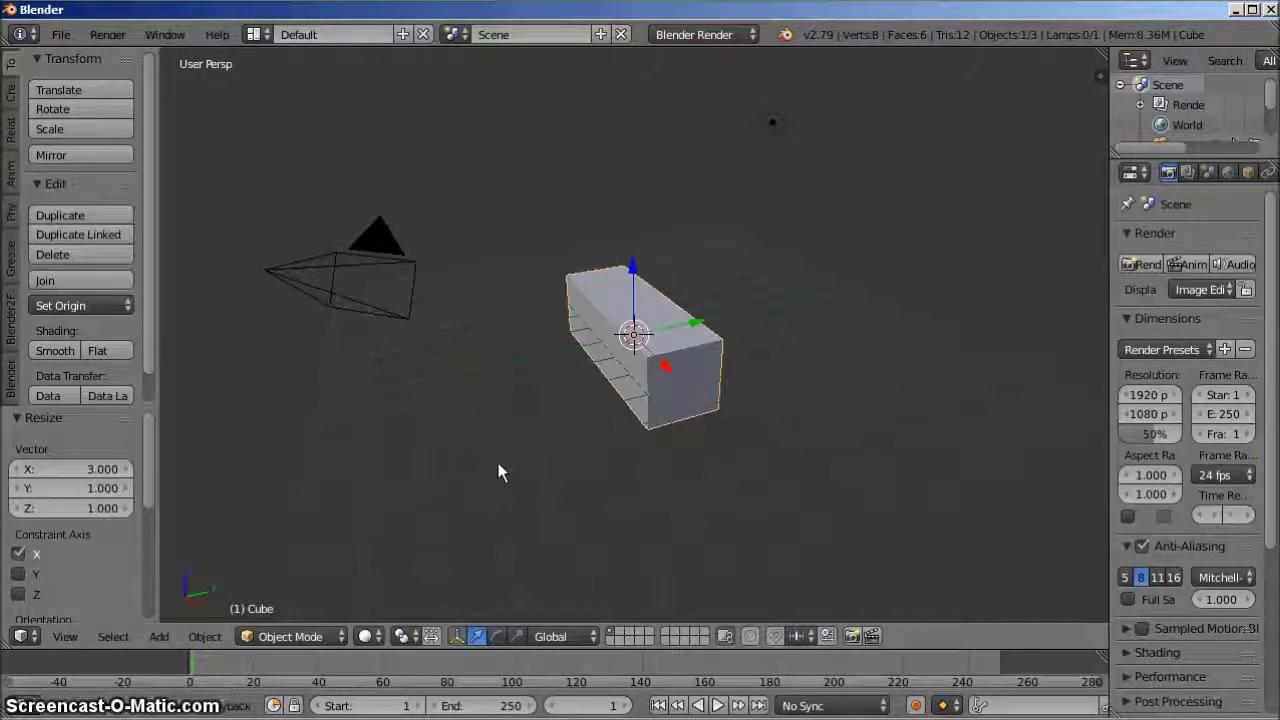
{"action": "key", "text": "s"}
{"action": "key", "text": "z"}
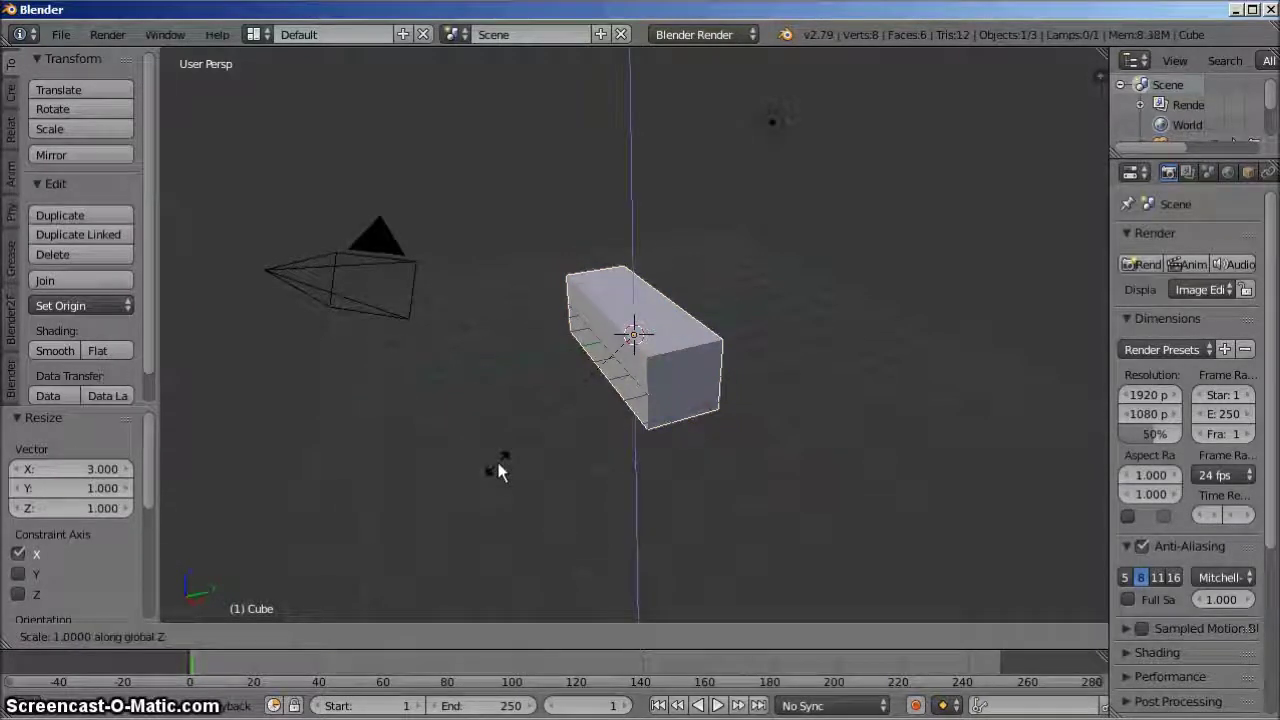
{"action": "key", "text": "2"}
{"action": "key", "text": "Return"}
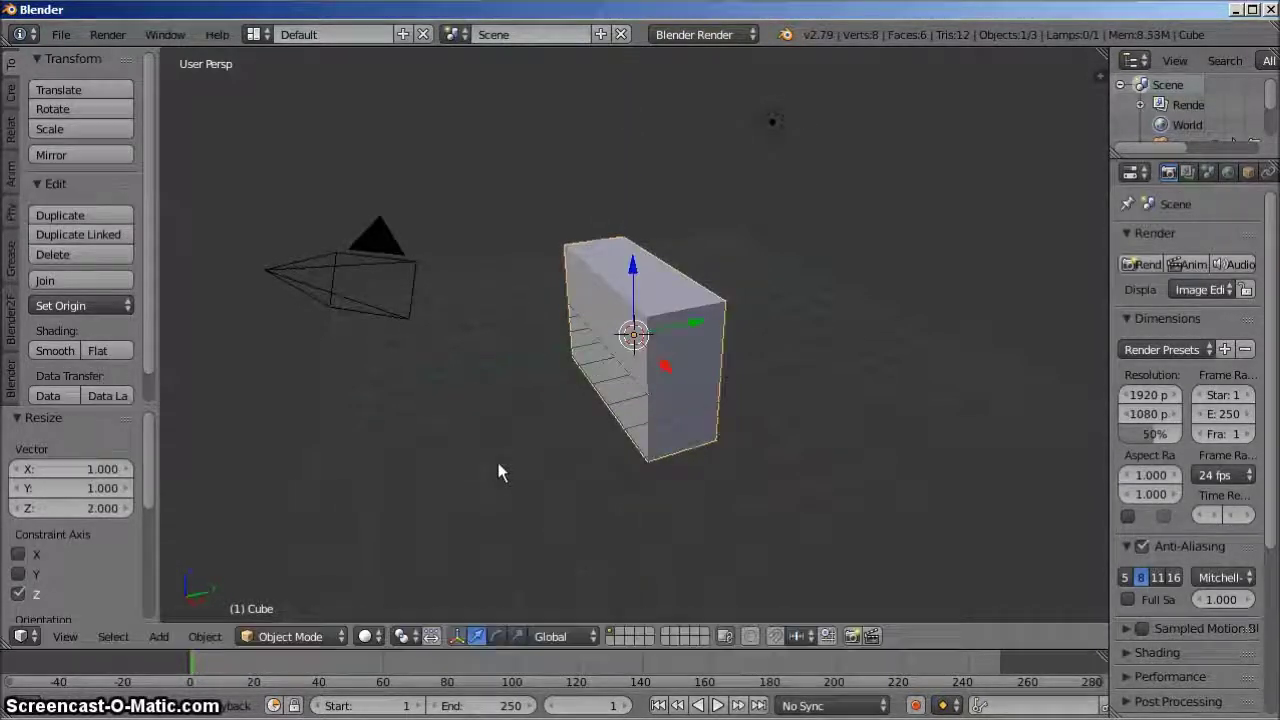
{"action": "middle_click_drag", "start_coordinate": [506, 470], "coordinate": [556, 433]}
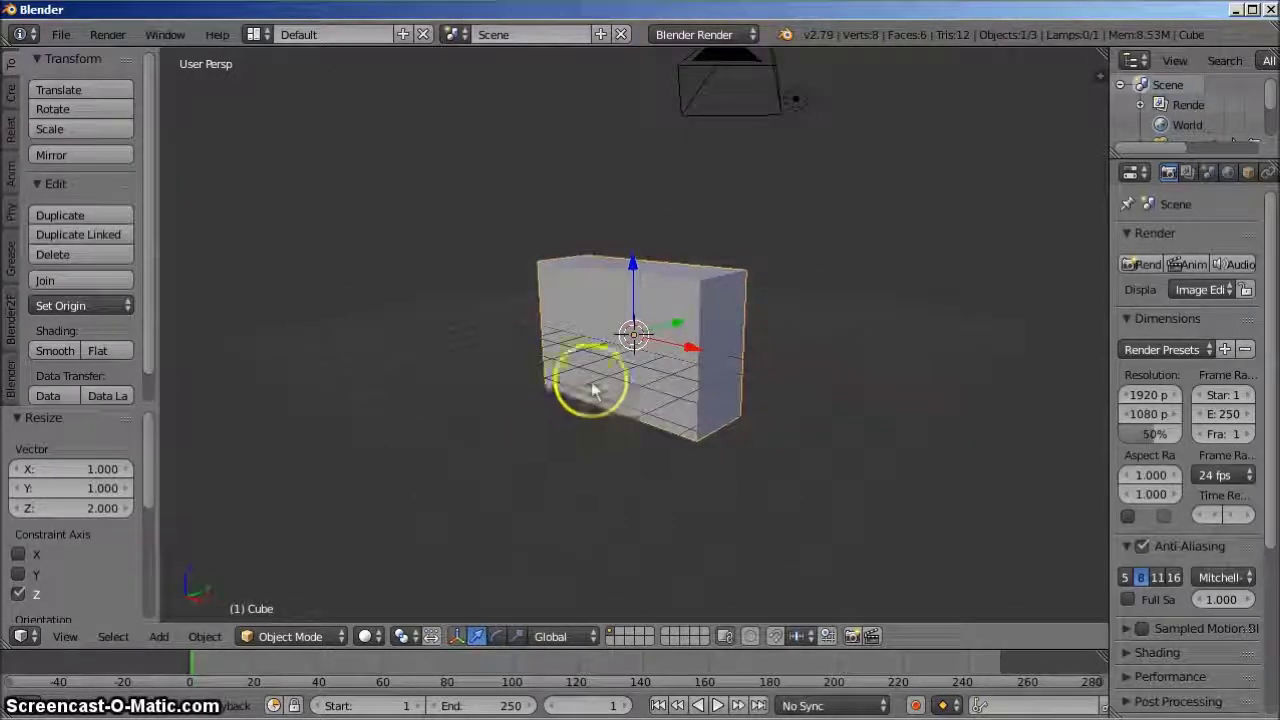
{"action": "left_click_drag", "start_coordinate": [633, 289], "coordinate": [627, 219]}
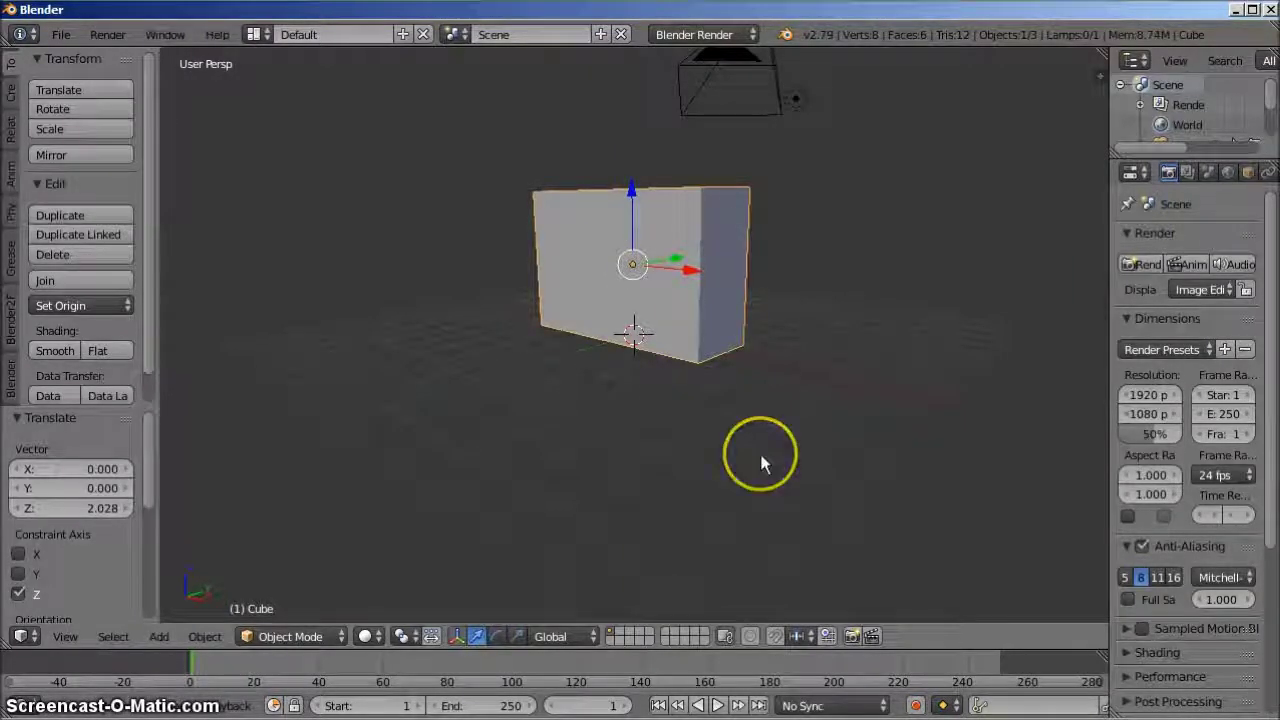
- Set the box material's diffuse colour to a dark grey of roughly 0.31 per channel
{"action": "scroll", "coordinate": [760, 458], "scroll_direction": "up", "scroll_amount": 1}
{"action": "scroll", "coordinate": [760, 457], "scroll_direction": "up", "scroll_amount": 1}
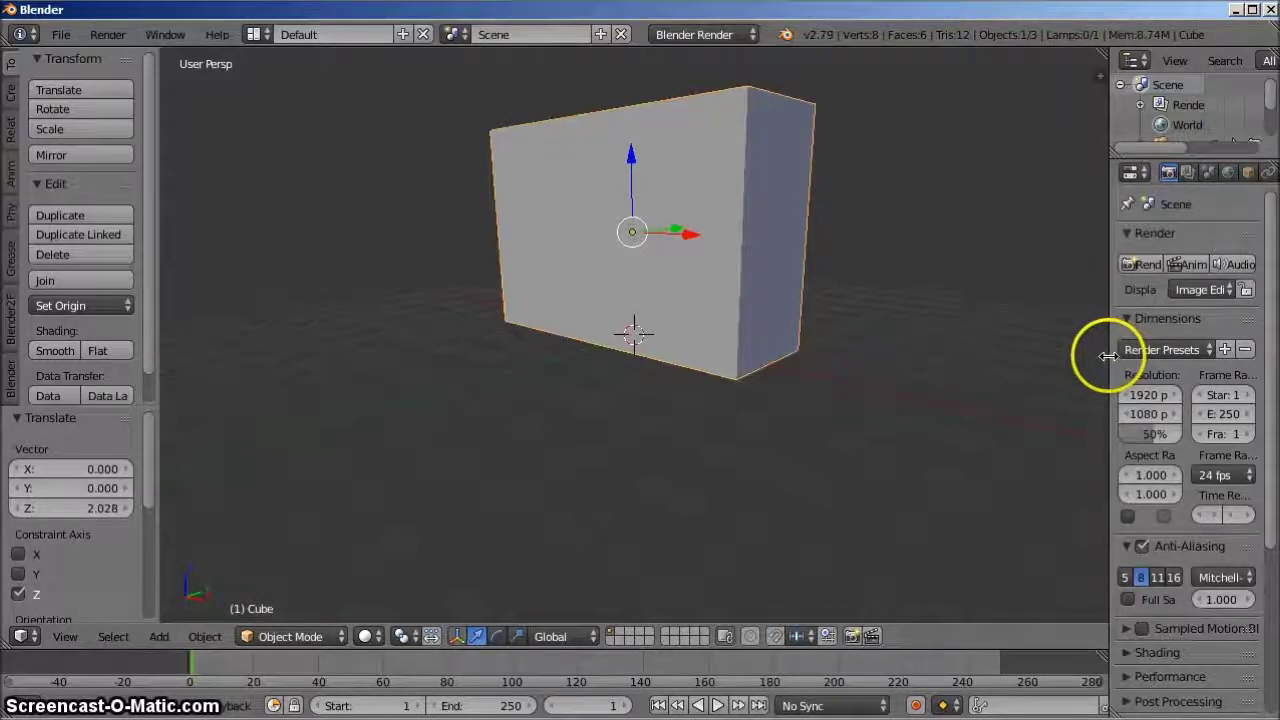
{"action": "left_click_drag", "start_coordinate": [1110, 354], "coordinate": [948, 352]}
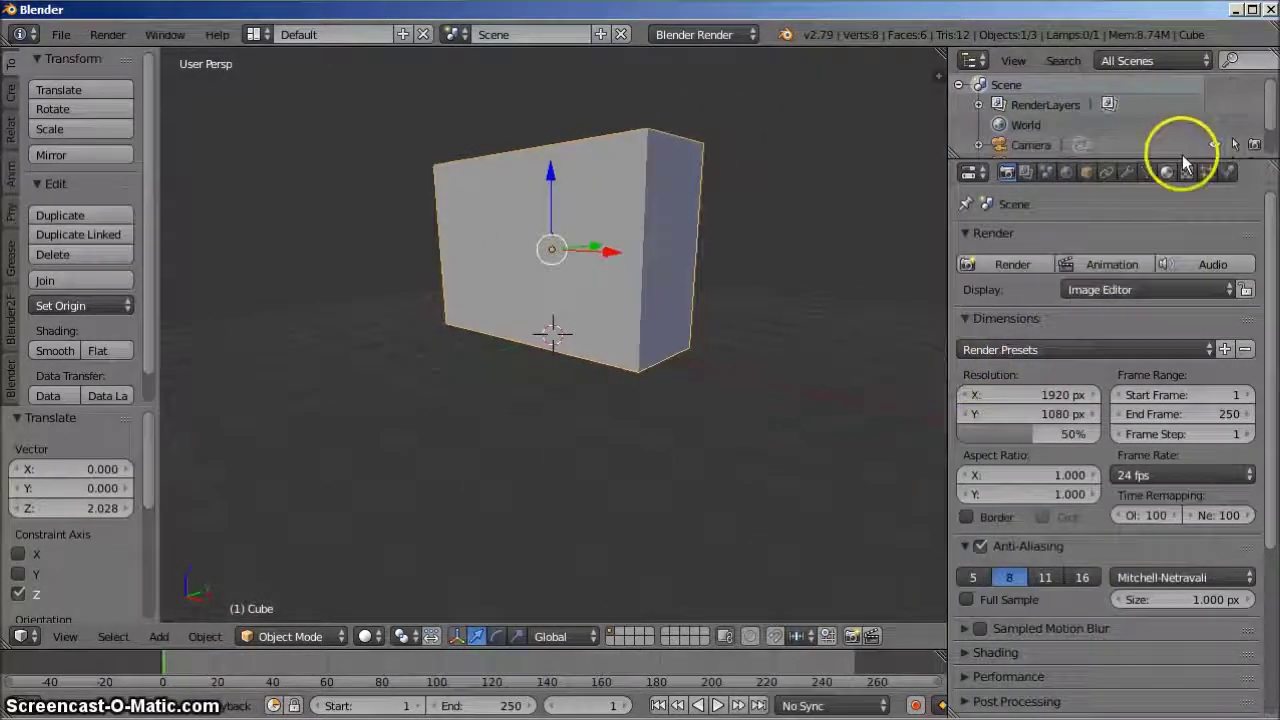
{"action": "left_click", "coordinate": [1167, 173]}
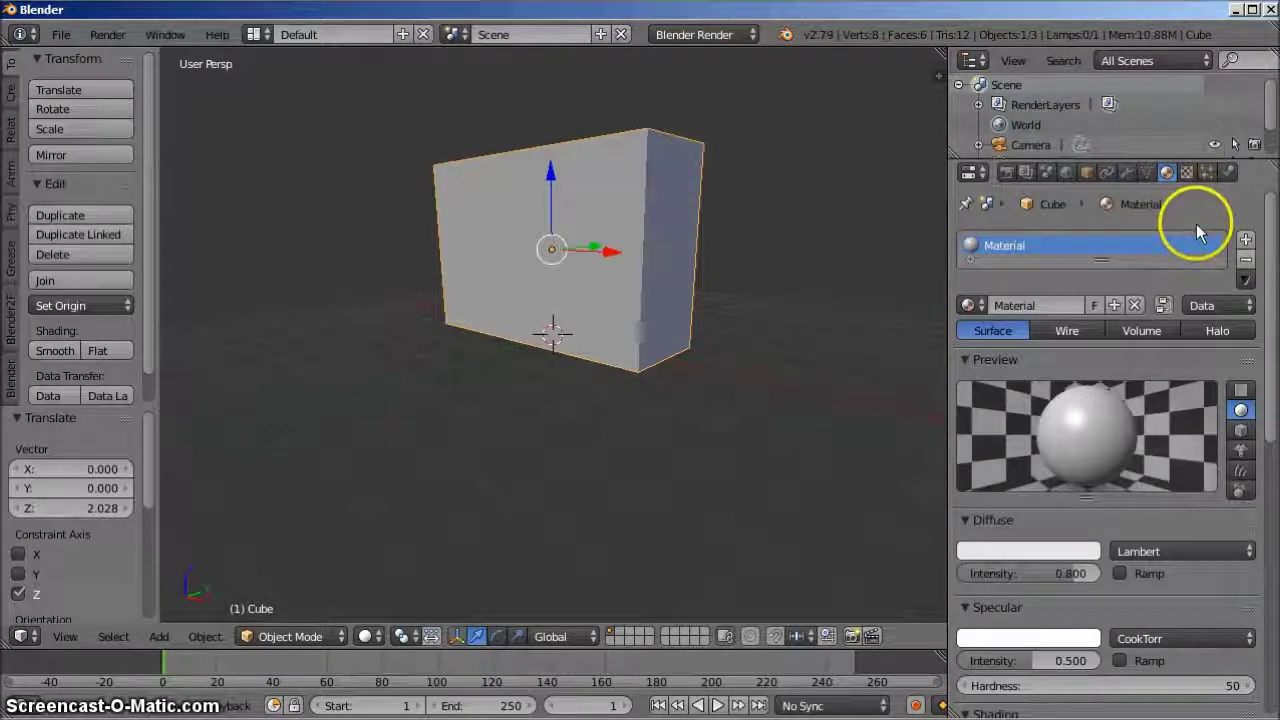
{"action": "left_click", "coordinate": [1030, 550]}
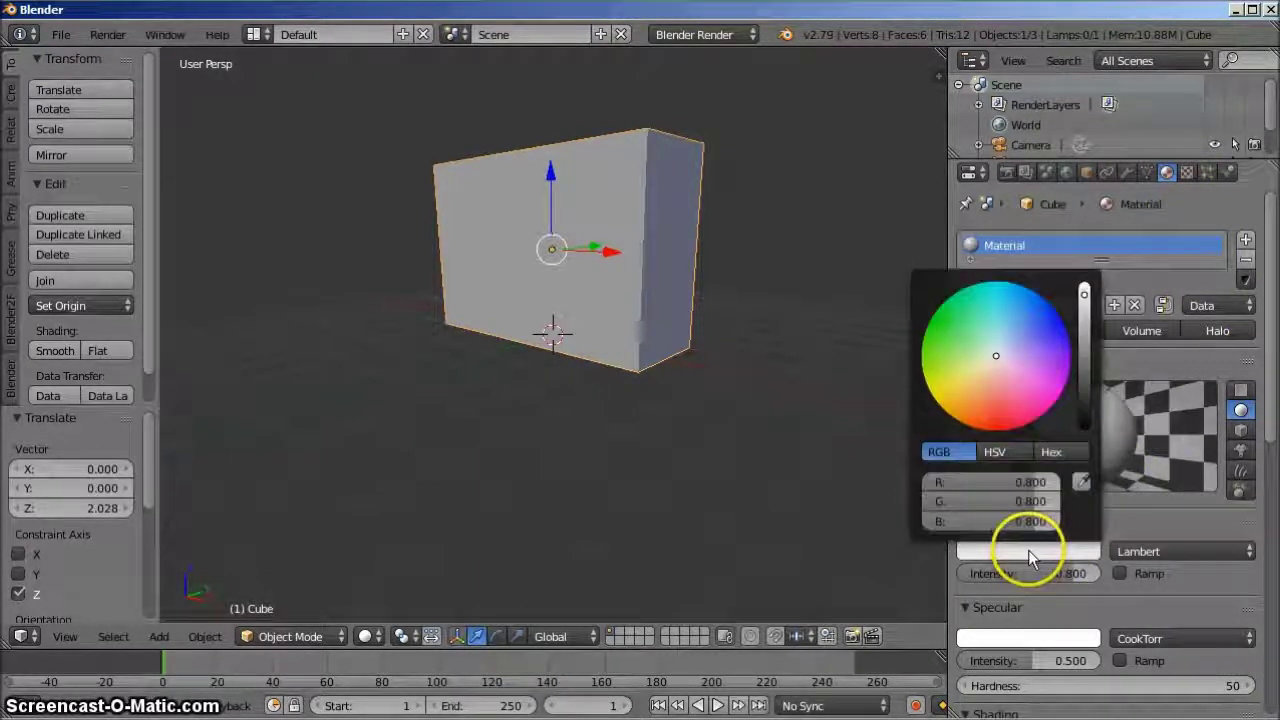
{"action": "left_click", "coordinate": [995, 355]}
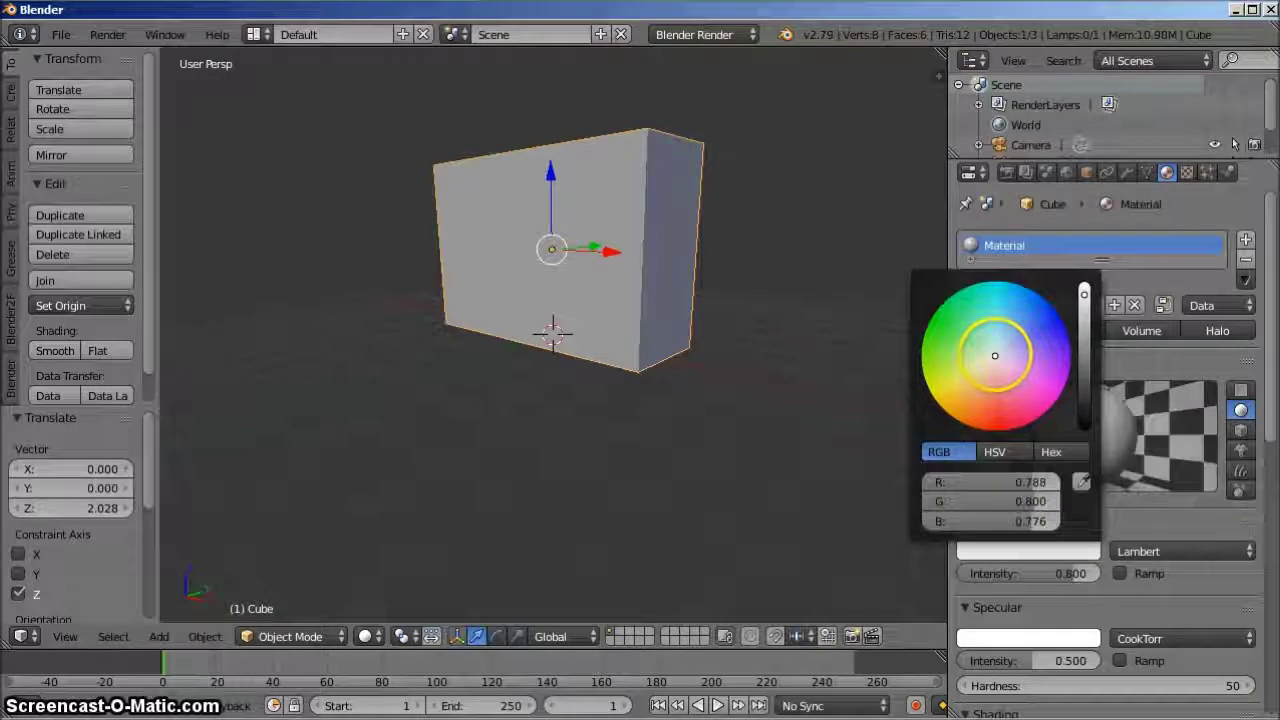
{"action": "left_click_drag", "start_coordinate": [1082, 293], "coordinate": [1084, 341]}
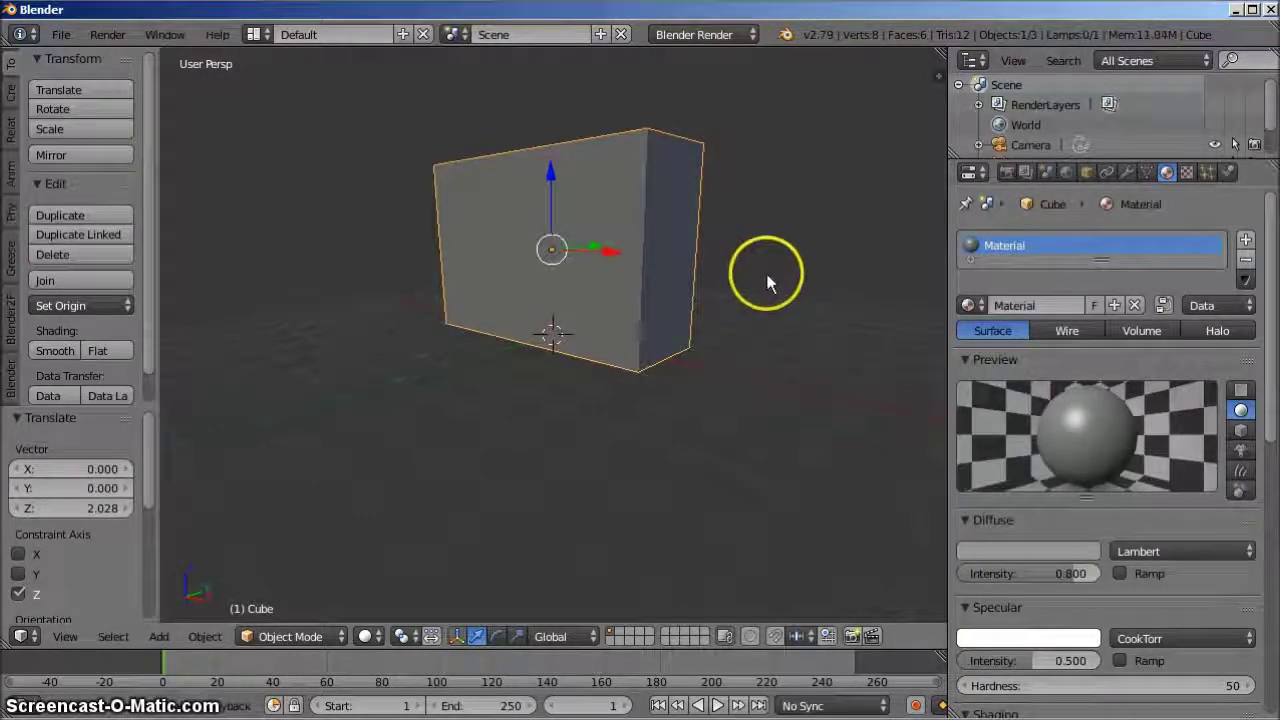
{"action": "middle_click_drag", "start_coordinate": [767, 305], "coordinate": [760, 323]}
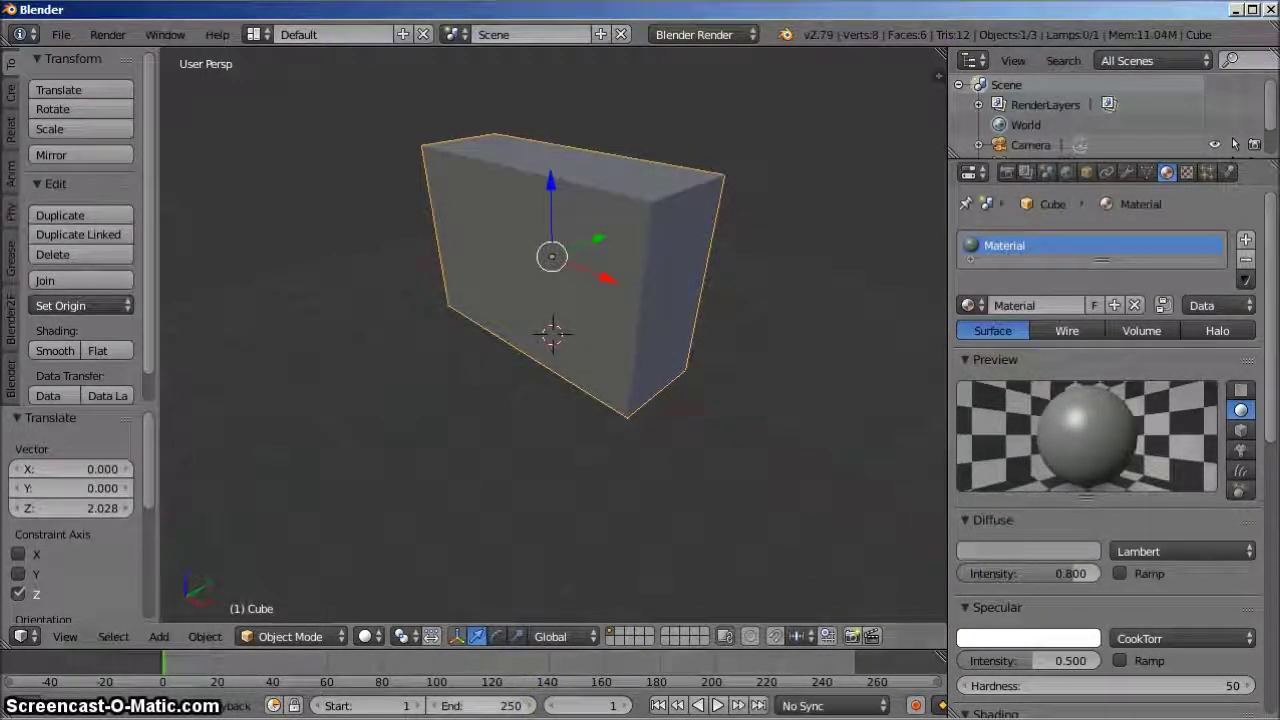
{"action": "left_click", "coordinate": [518, 486]}
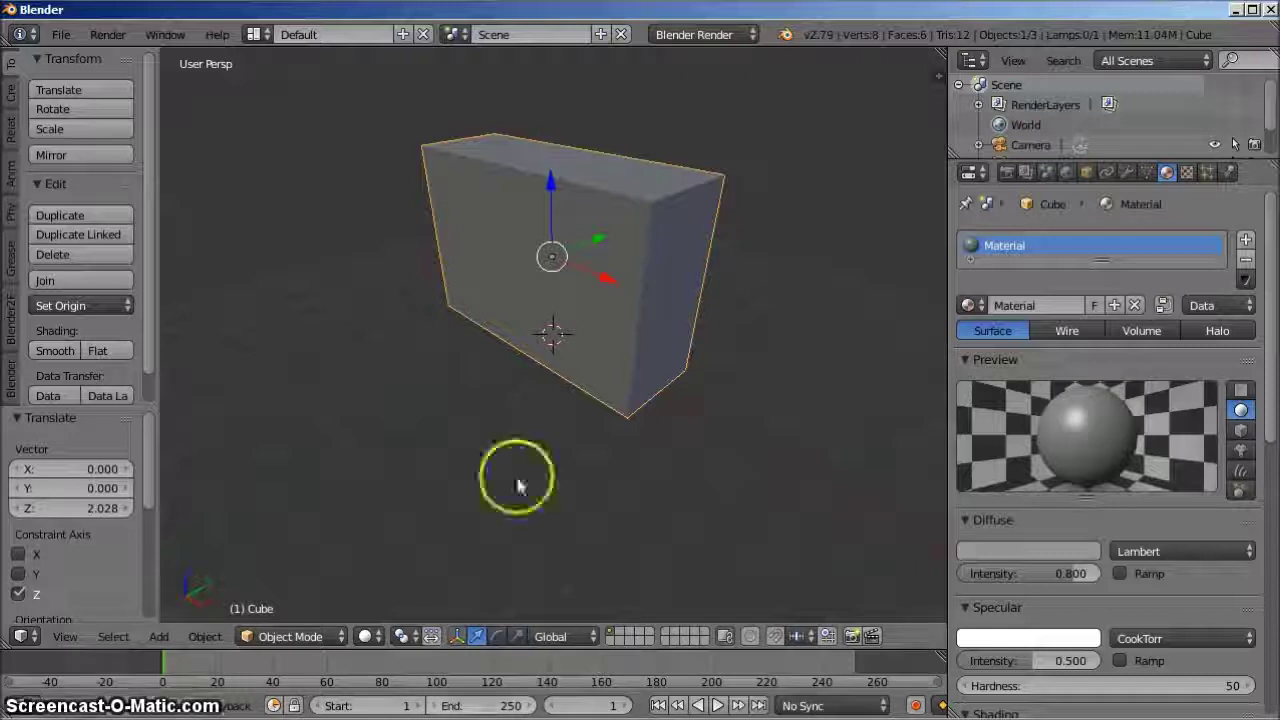
- Enter Edit Mode, disable Limit selection to visible, and select the box's front face
{"action": "left_click", "coordinate": [298, 640]}
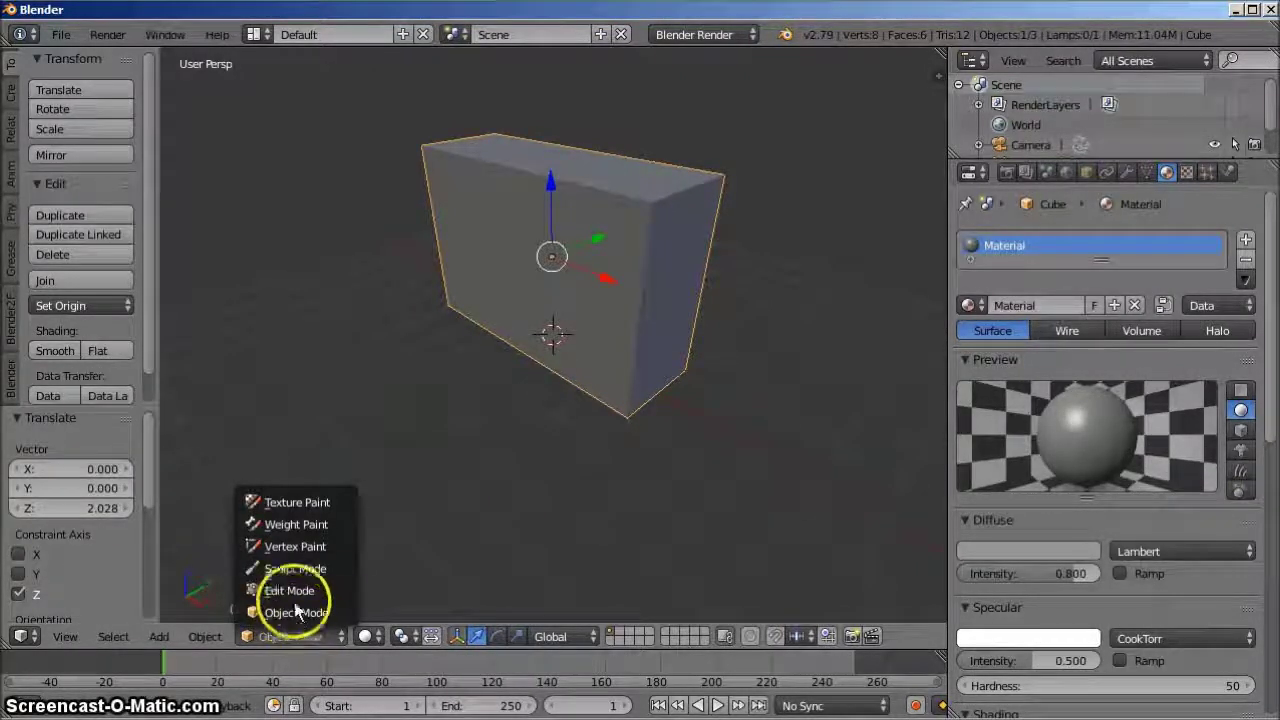
{"action": "left_click", "coordinate": [293, 591]}
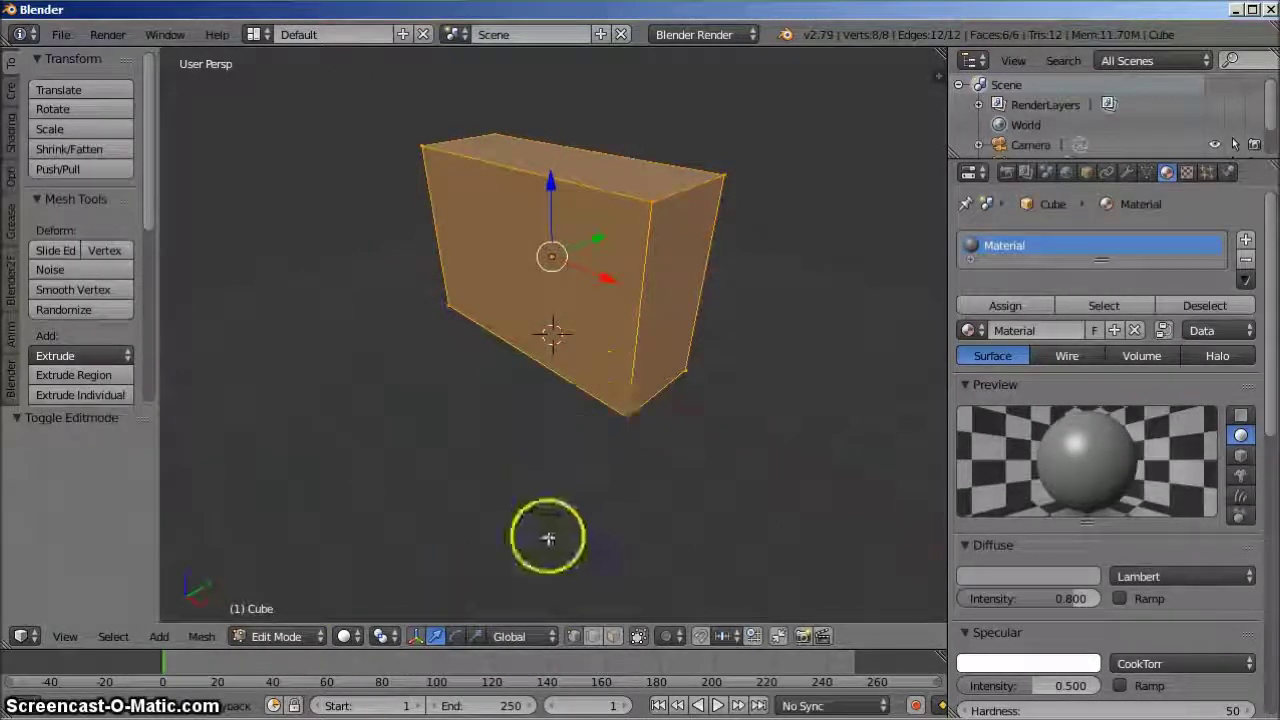
{"action": "left_click", "coordinate": [613, 636]}
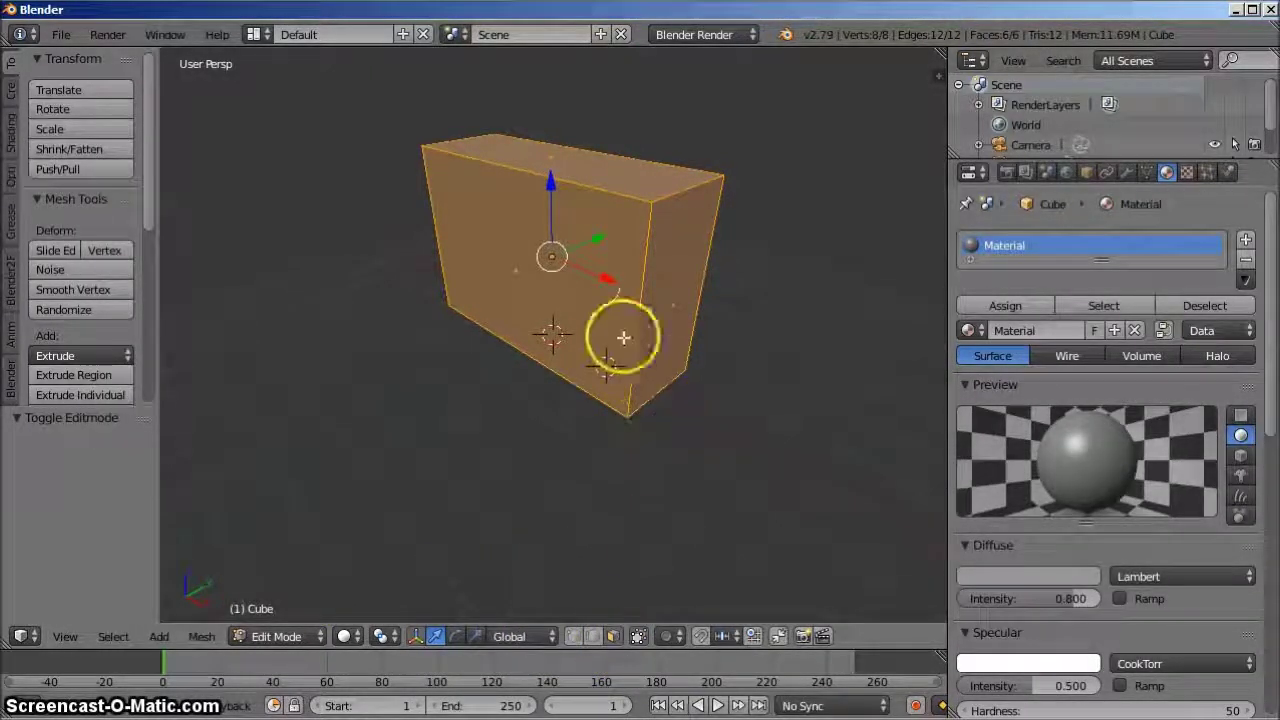
{"action": "right_click", "coordinate": [515, 272]}
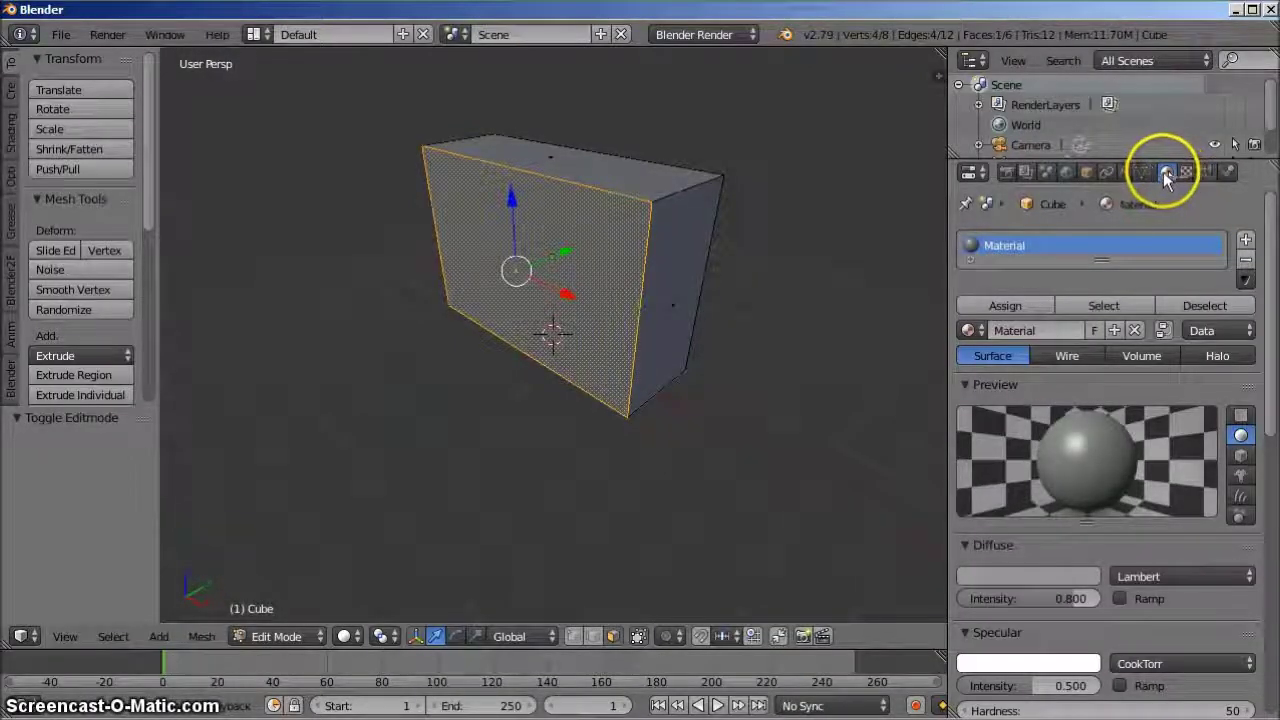
- Add a new cyan material, Material.001, in a new slot and assign it to the front face
{"action": "left_click", "coordinate": [1247, 241]}
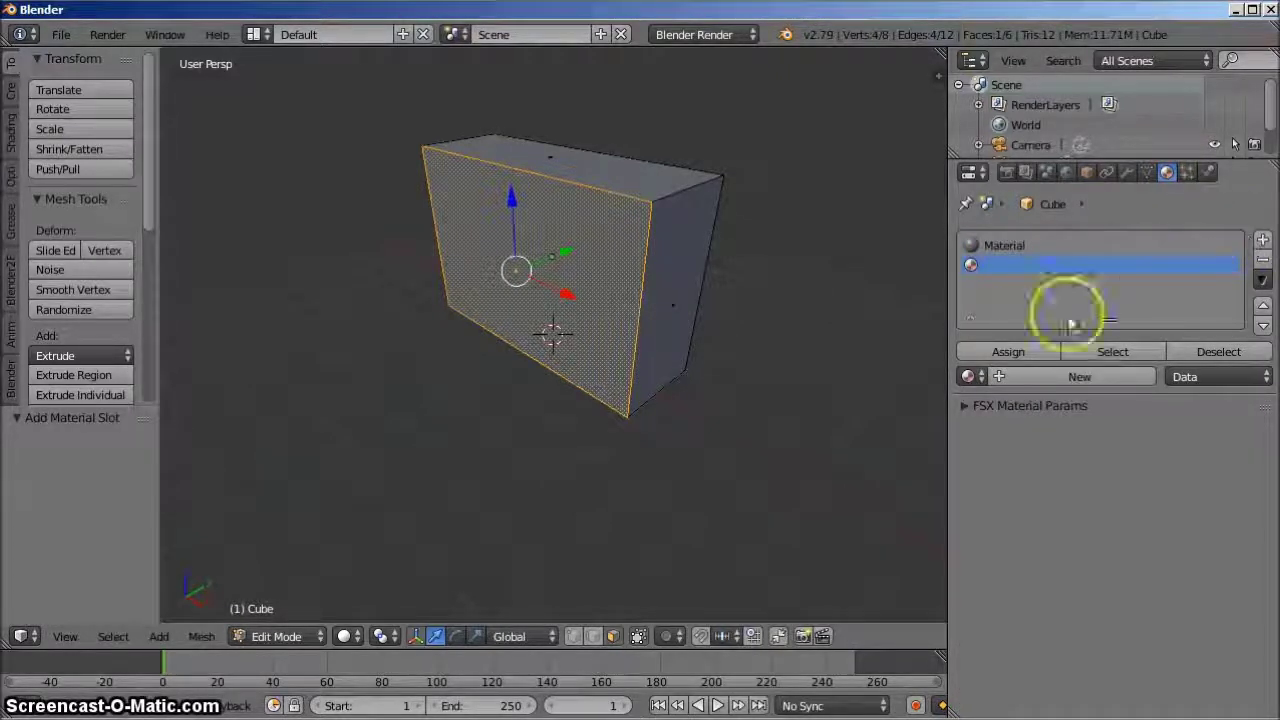
{"action": "left_click", "coordinate": [1075, 377]}
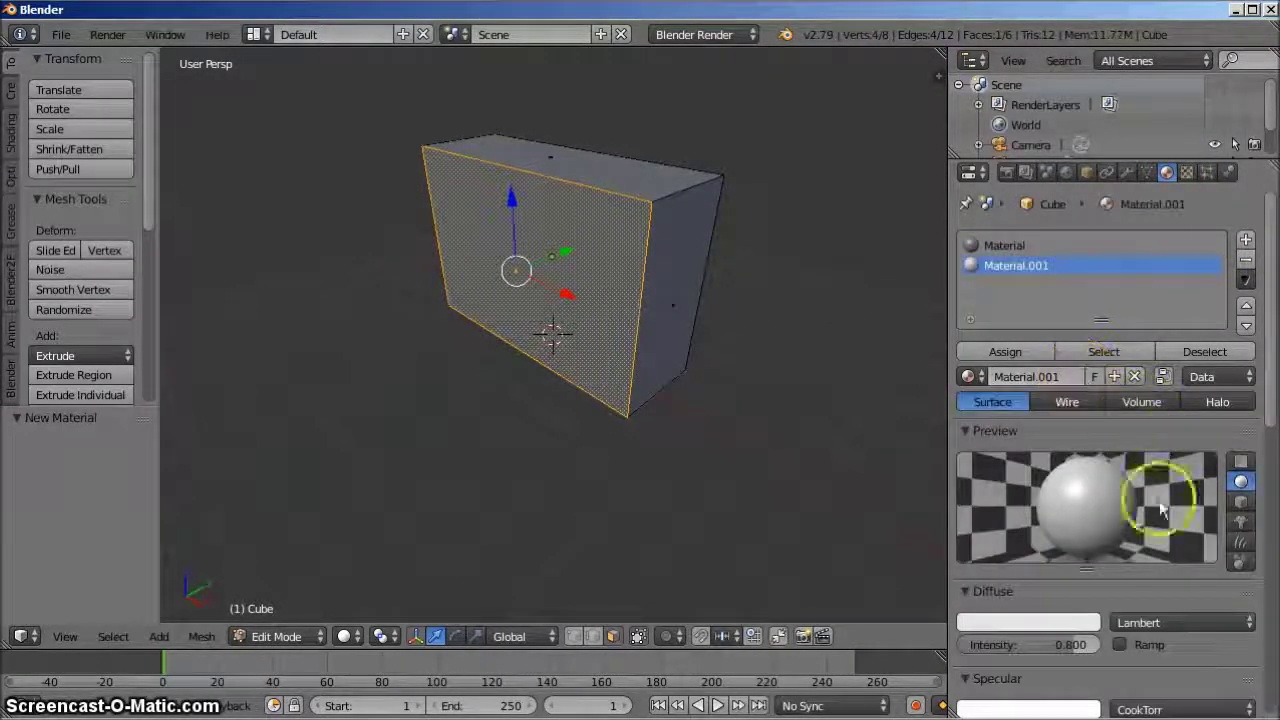
{"action": "left_click", "coordinate": [1027, 623]}
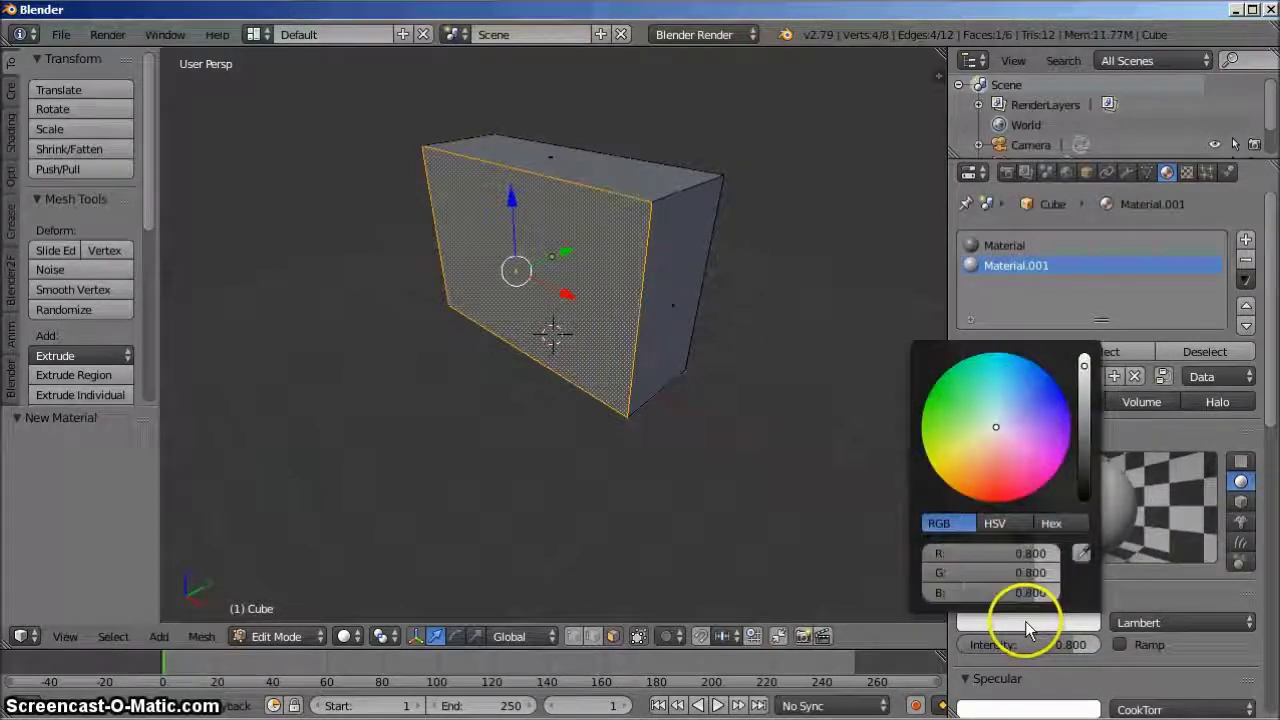
{"action": "left_click", "coordinate": [993, 381]}
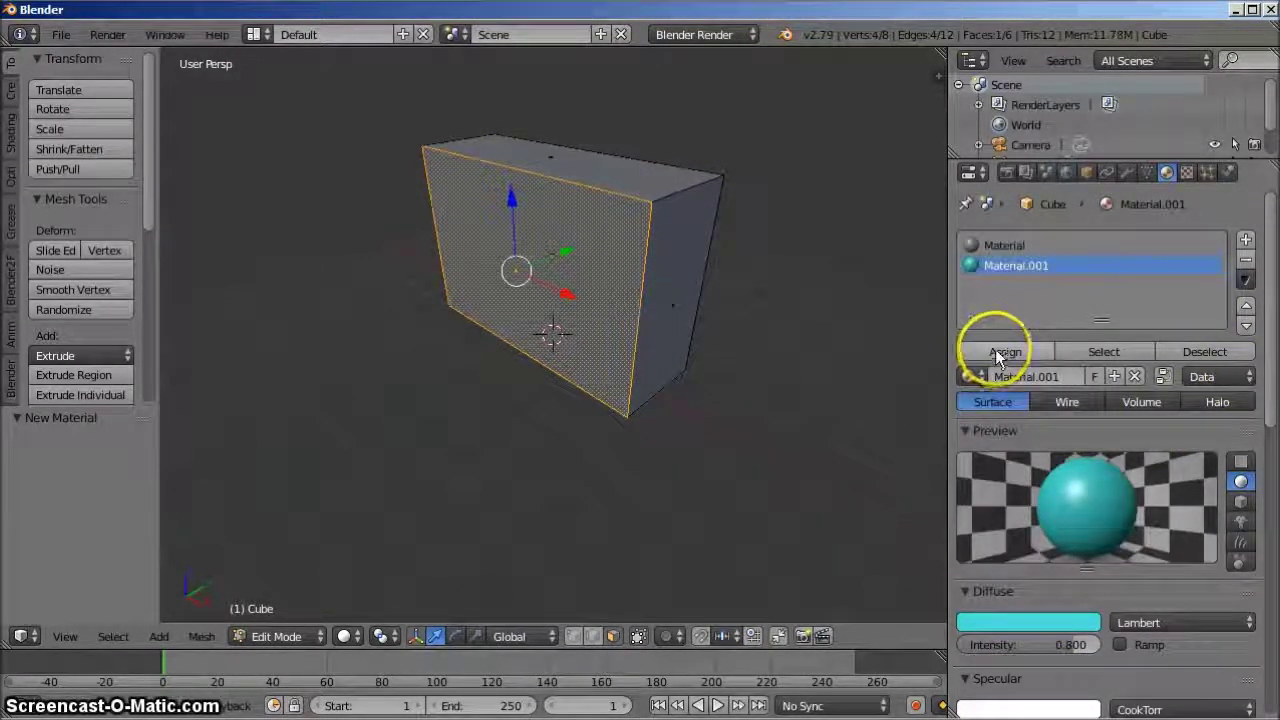
{"action": "left_click", "coordinate": [1000, 351]}
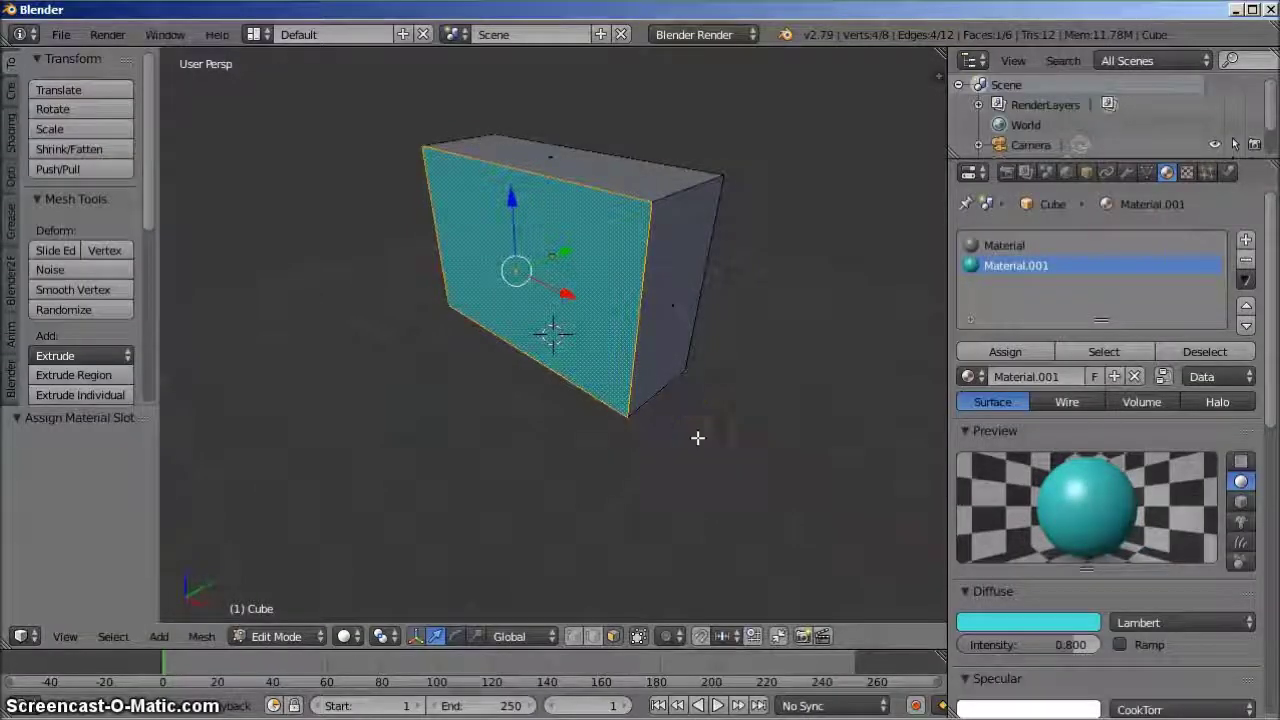
- Add a new image texture loaded from Blender_Work/White_Portacabin_Side_1024x512.bmp
{"action": "left_click", "coordinate": [1187, 172]}
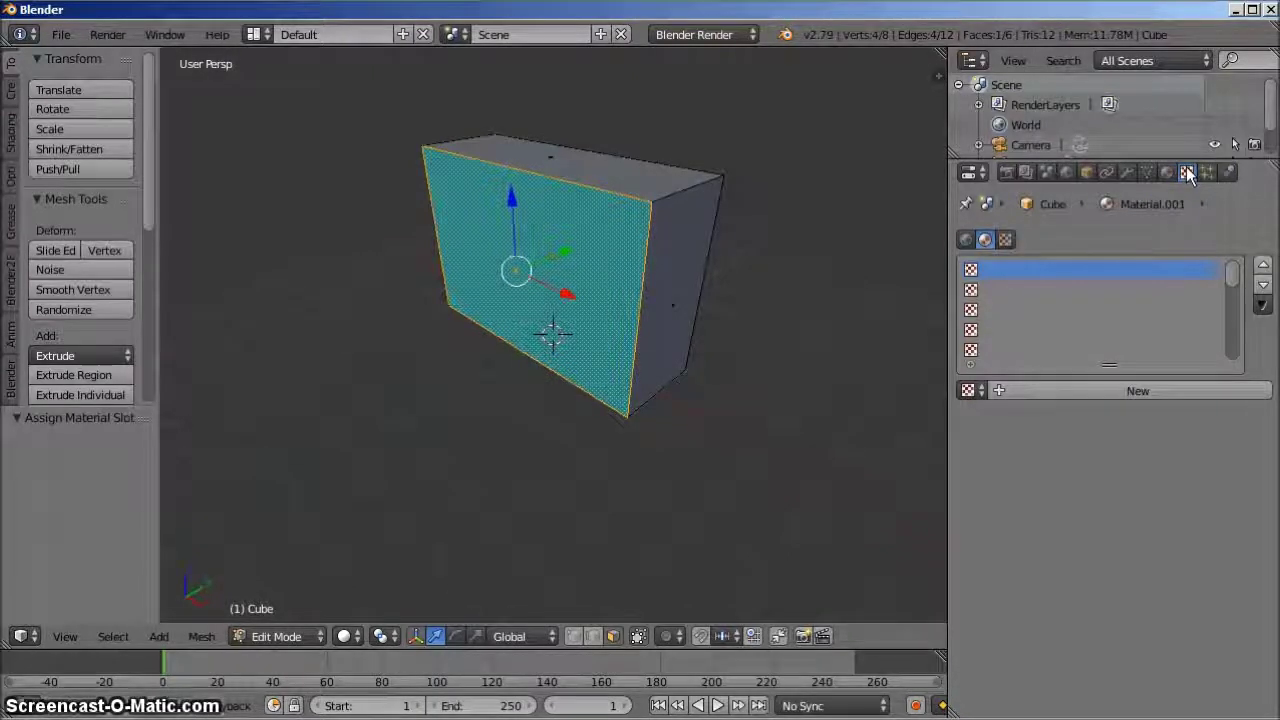
{"action": "left_click", "coordinate": [1152, 387]}
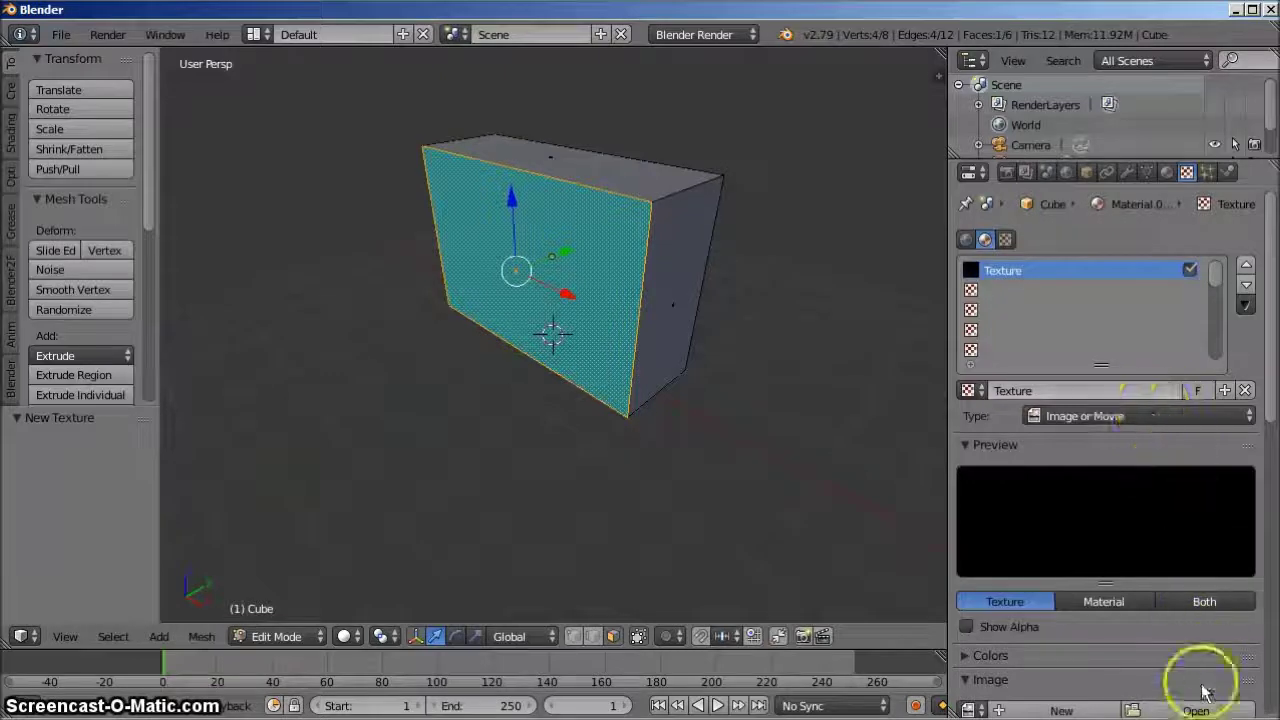
{"action": "left_click", "coordinate": [1196, 710]}
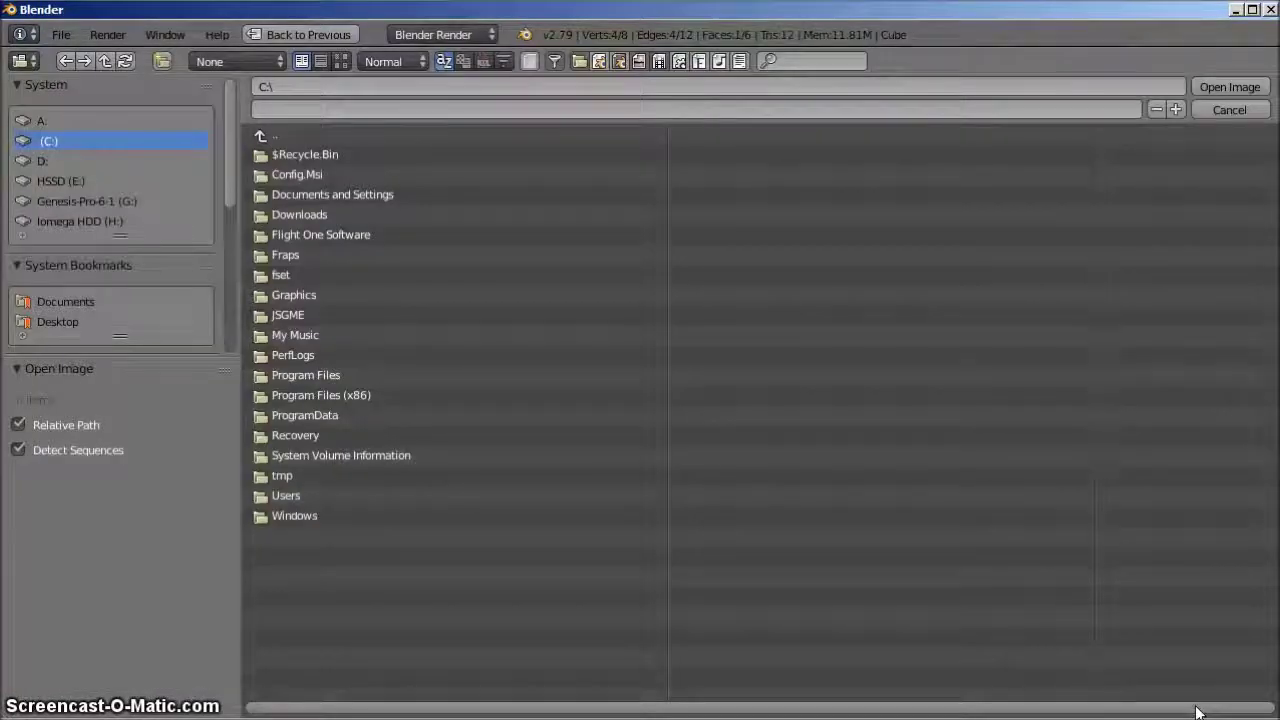
{"action": "left_click", "coordinate": [82, 303]}
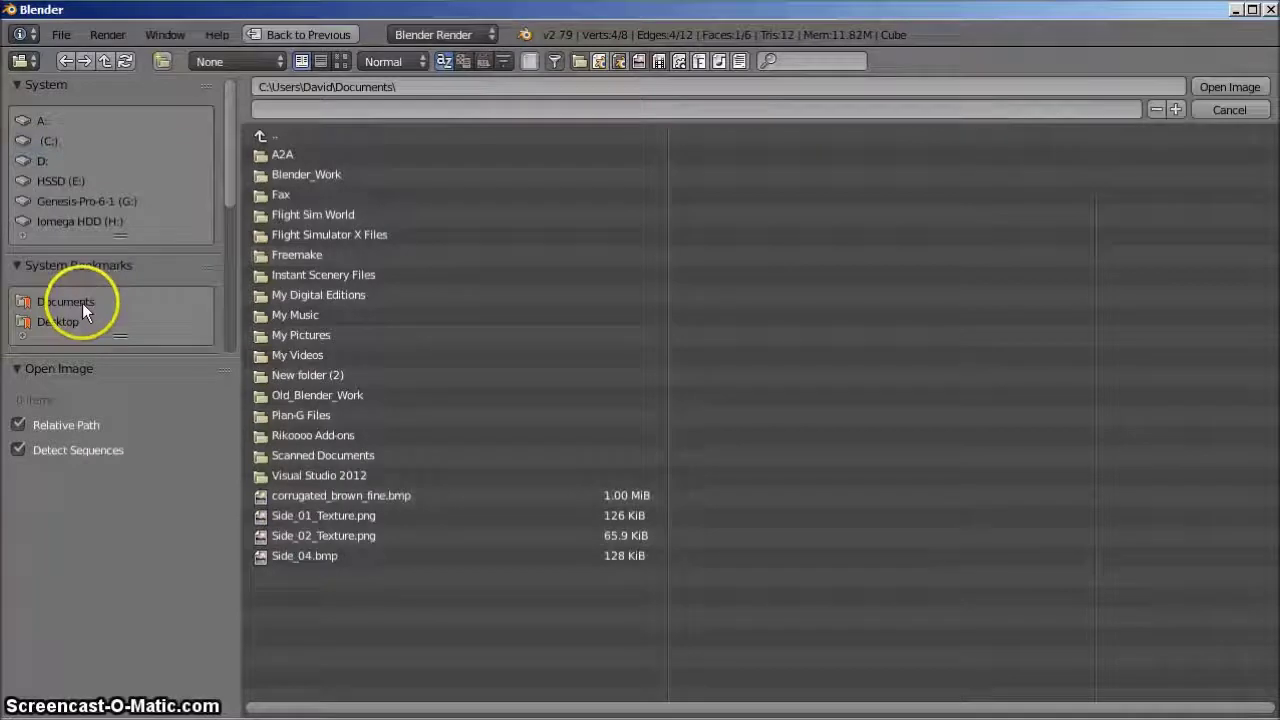
{"action": "left_click", "coordinate": [312, 173]}
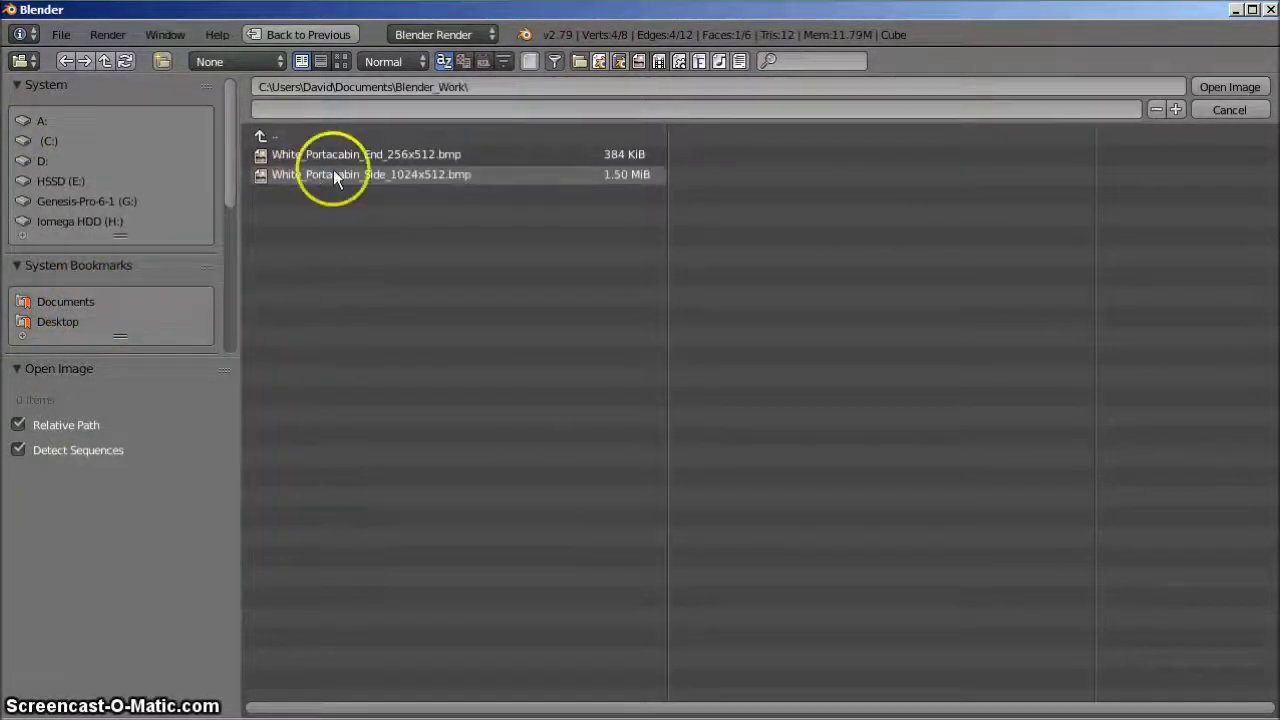
{"action": "double_click", "coordinate": [410, 175]}
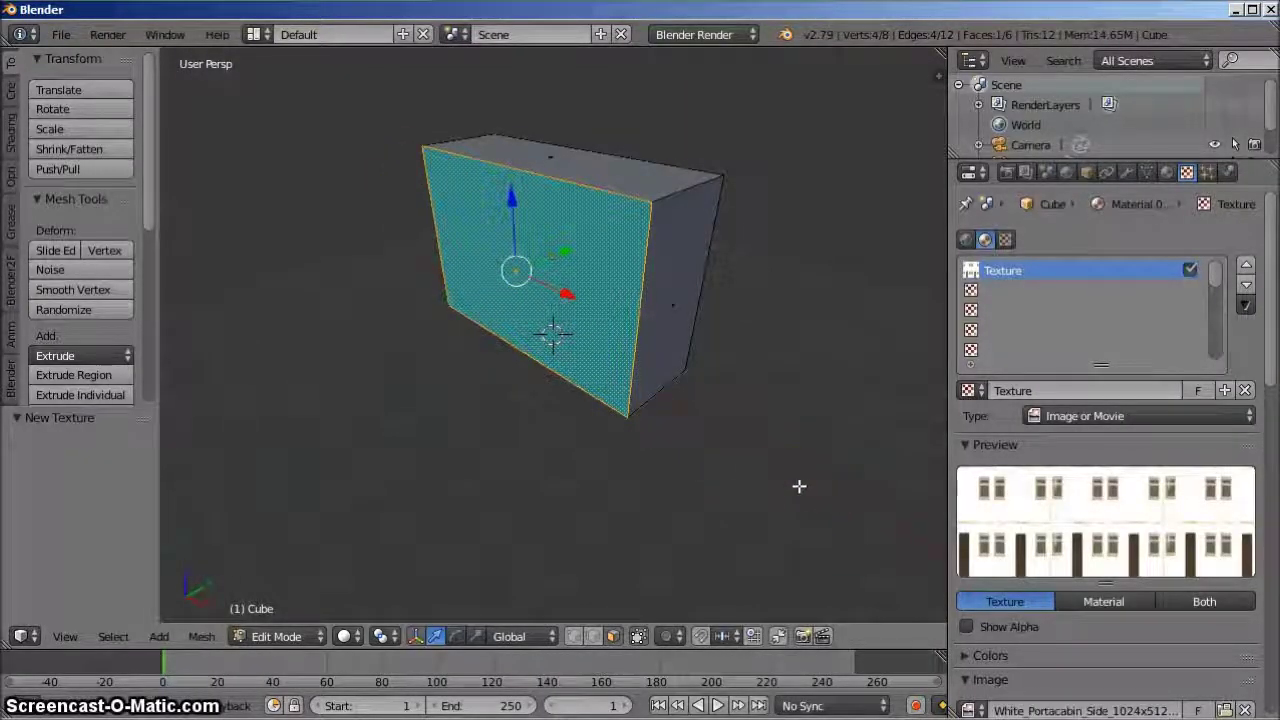
{"action": "left_click", "coordinate": [500, 677]}
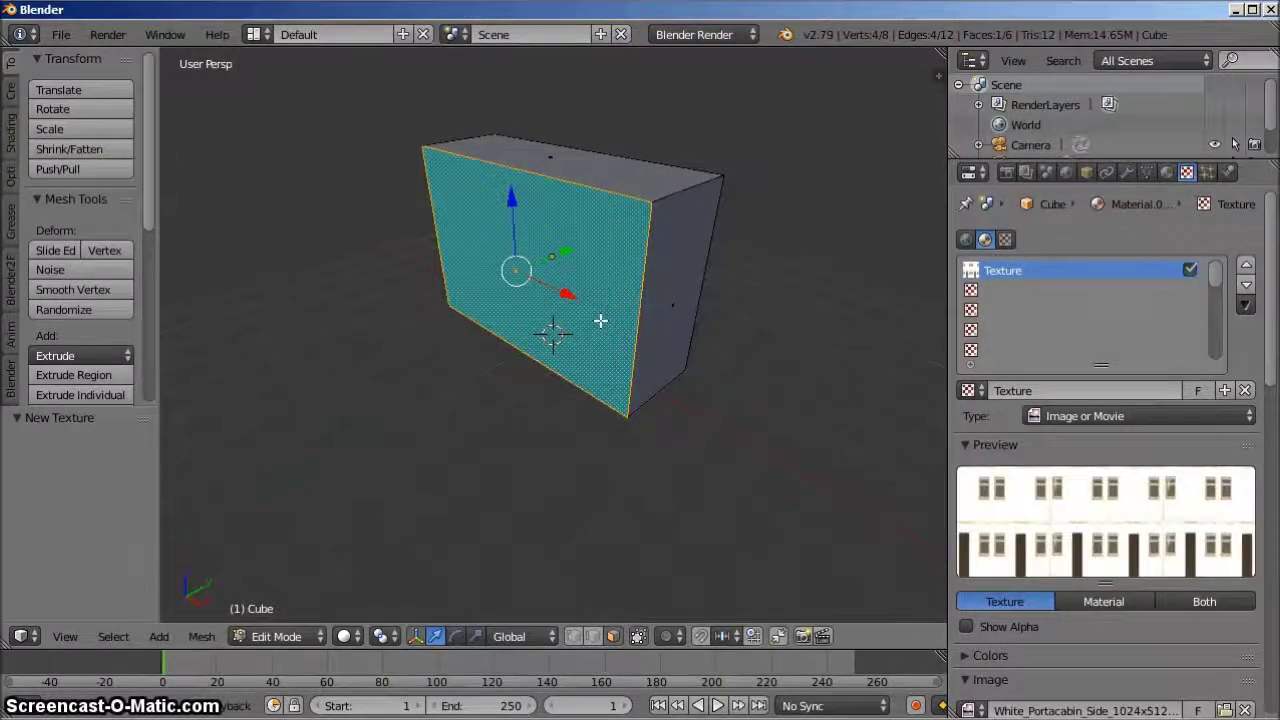
- Unwrap the selected front face using the U menu's Unwrap option
{"action": "key", "text": "u"}
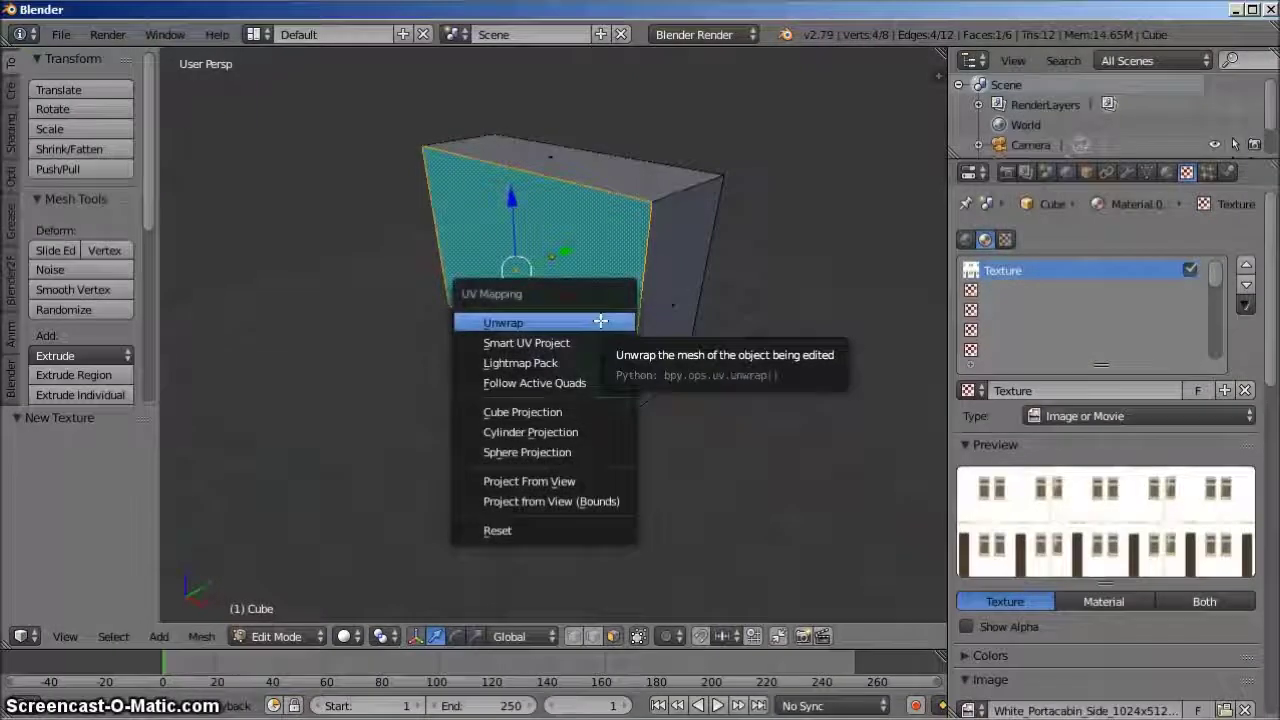
{"action": "left_click", "coordinate": [602, 326]}
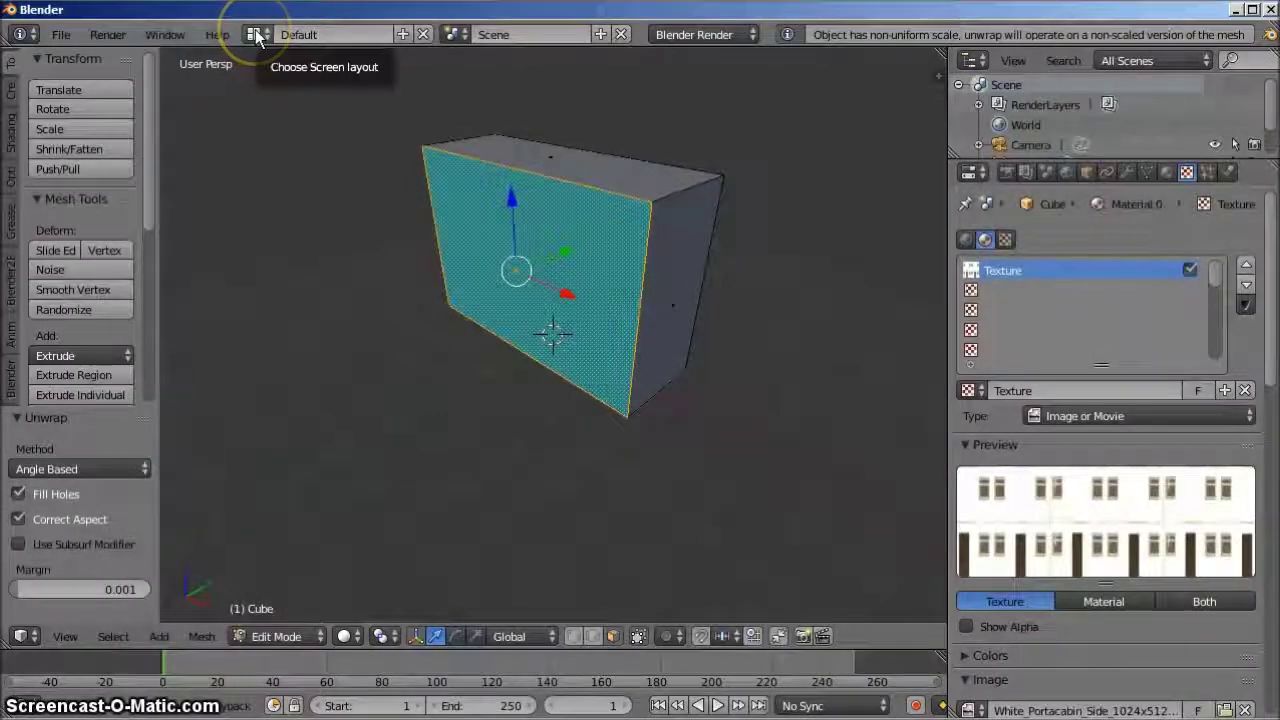
- Switch the screen layout to UV Editing and turn the 3D view to the adjacent face
{"action": "left_click", "coordinate": [257, 36]}
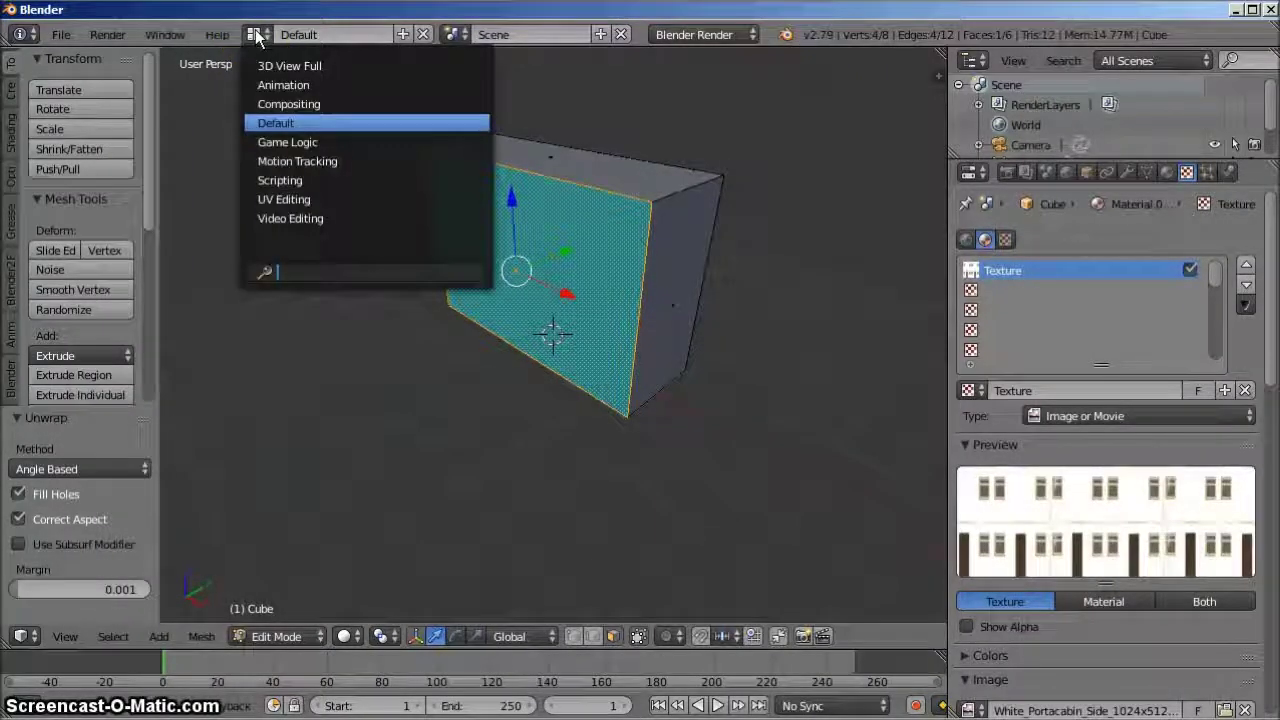
{"action": "left_click", "coordinate": [288, 200]}
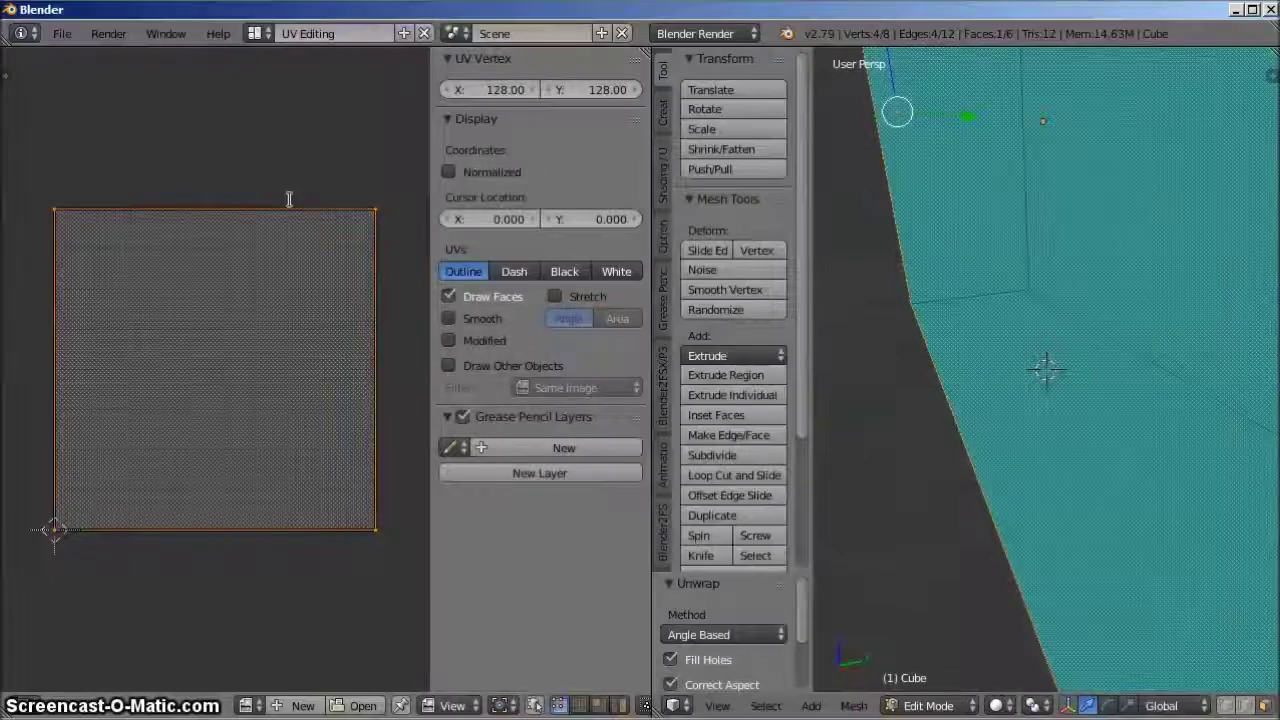
{"action": "scroll", "coordinate": [947, 453], "scroll_direction": "down", "scroll_amount": 3}
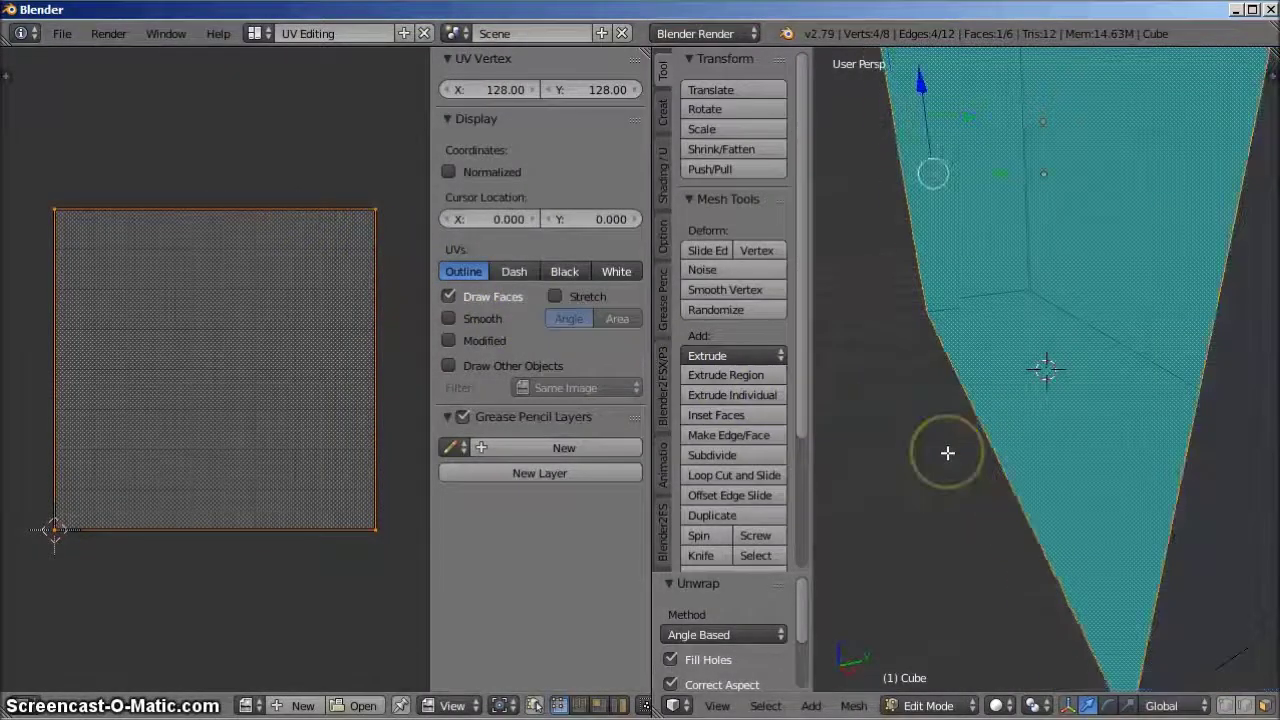
{"action": "key", "text": "KP_6"}
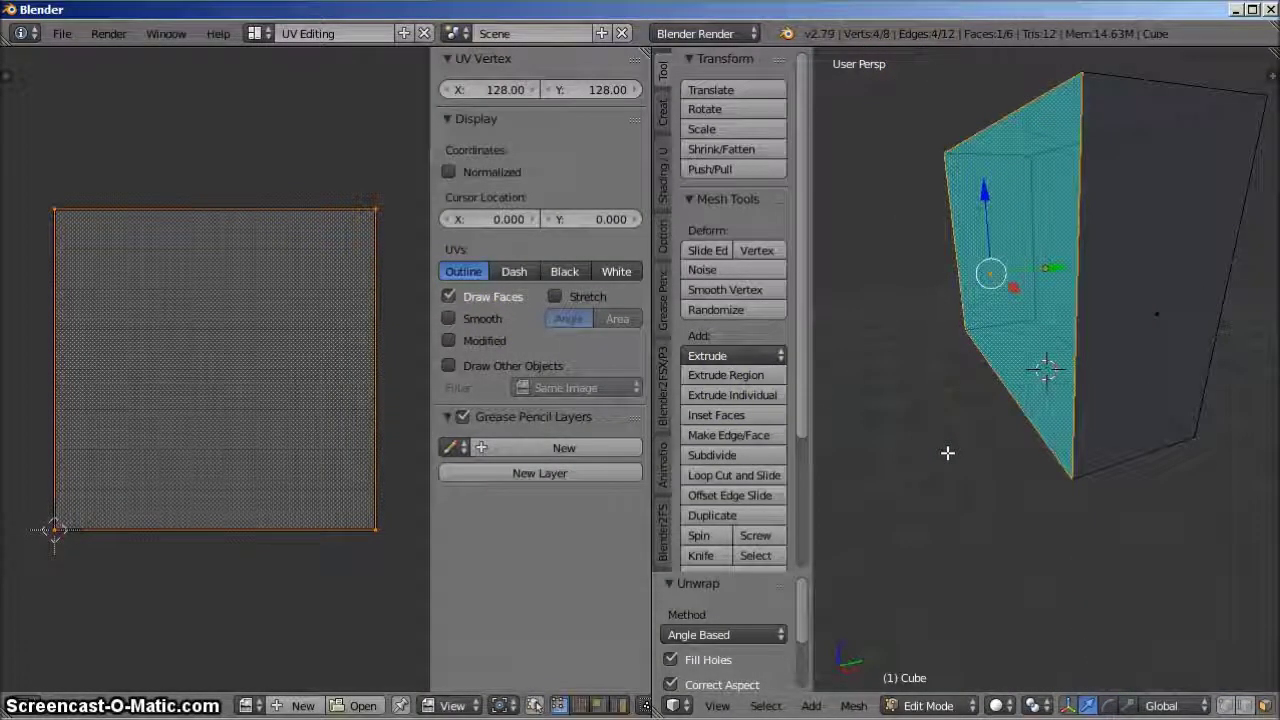
{"action": "left_click", "coordinate": [293, 632]}
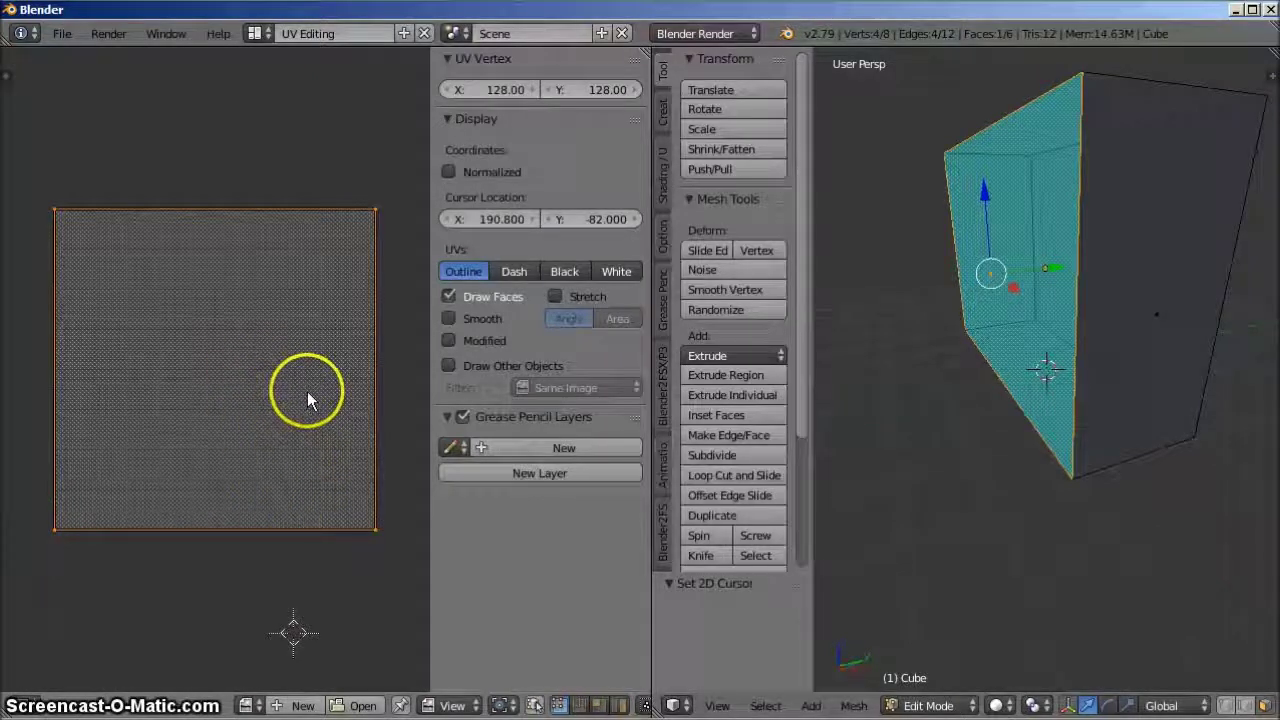
- Load White_Portacabin_Side_1024x512.bmp from Blender_Work into the UV/Image editor behind the UVs
{"action": "left_click", "coordinate": [365, 706]}
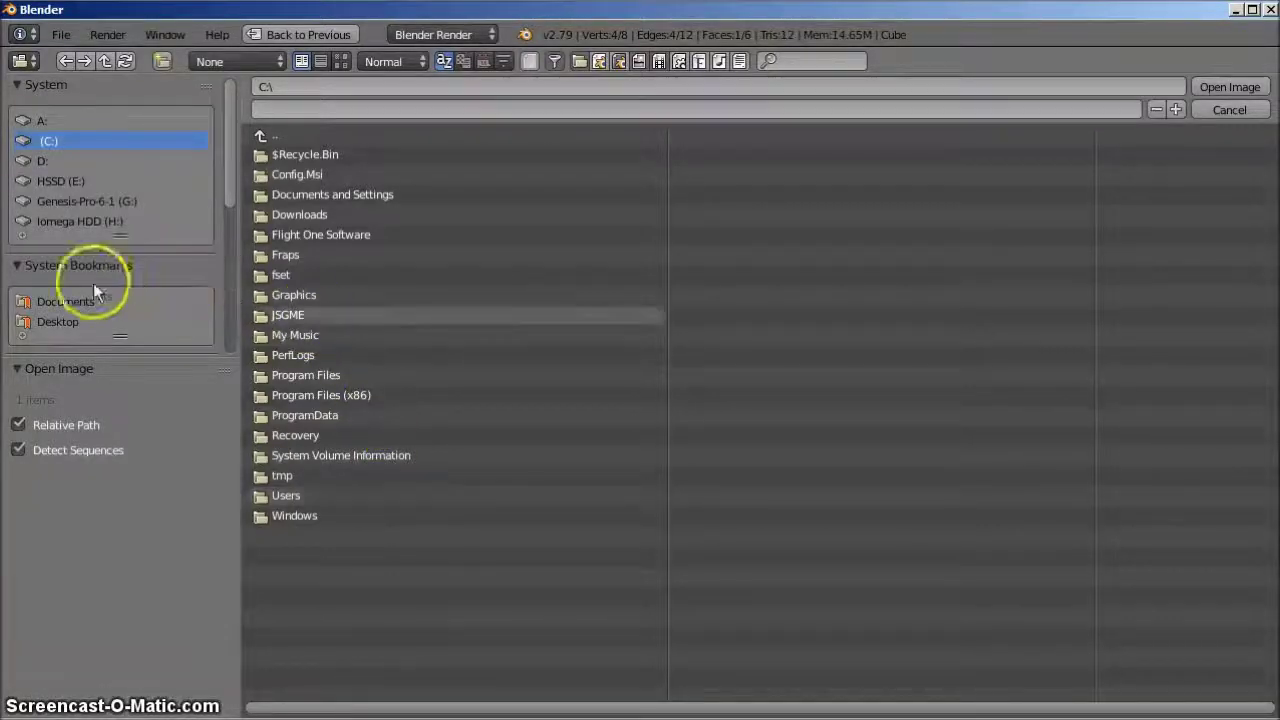
{"action": "left_click", "coordinate": [65, 300]}
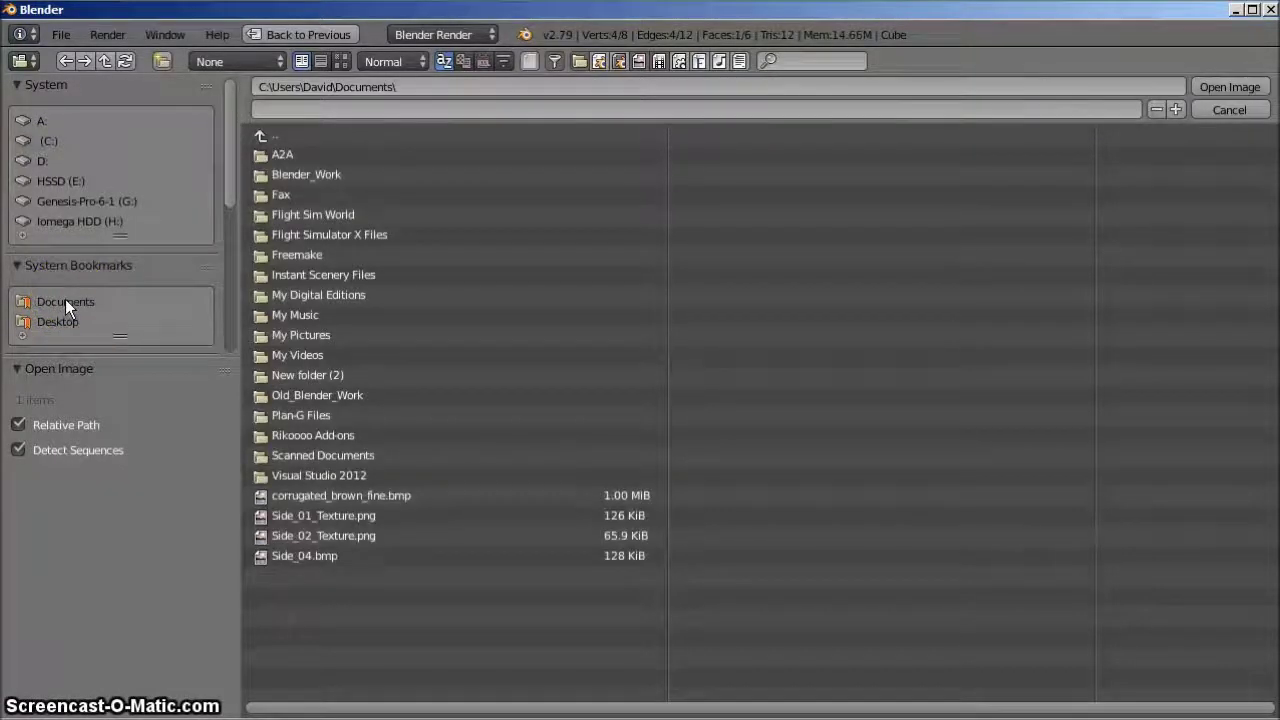
{"action": "left_click", "coordinate": [306, 174]}
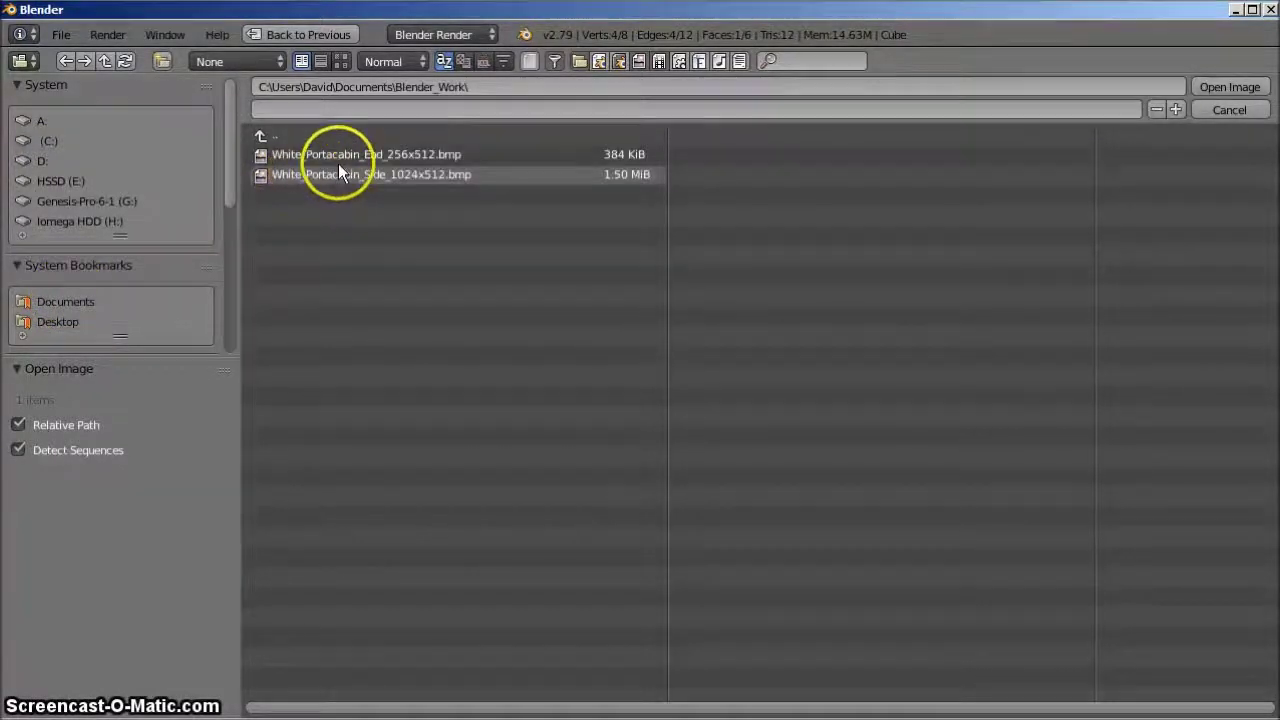
{"action": "double_click", "coordinate": [398, 175]}
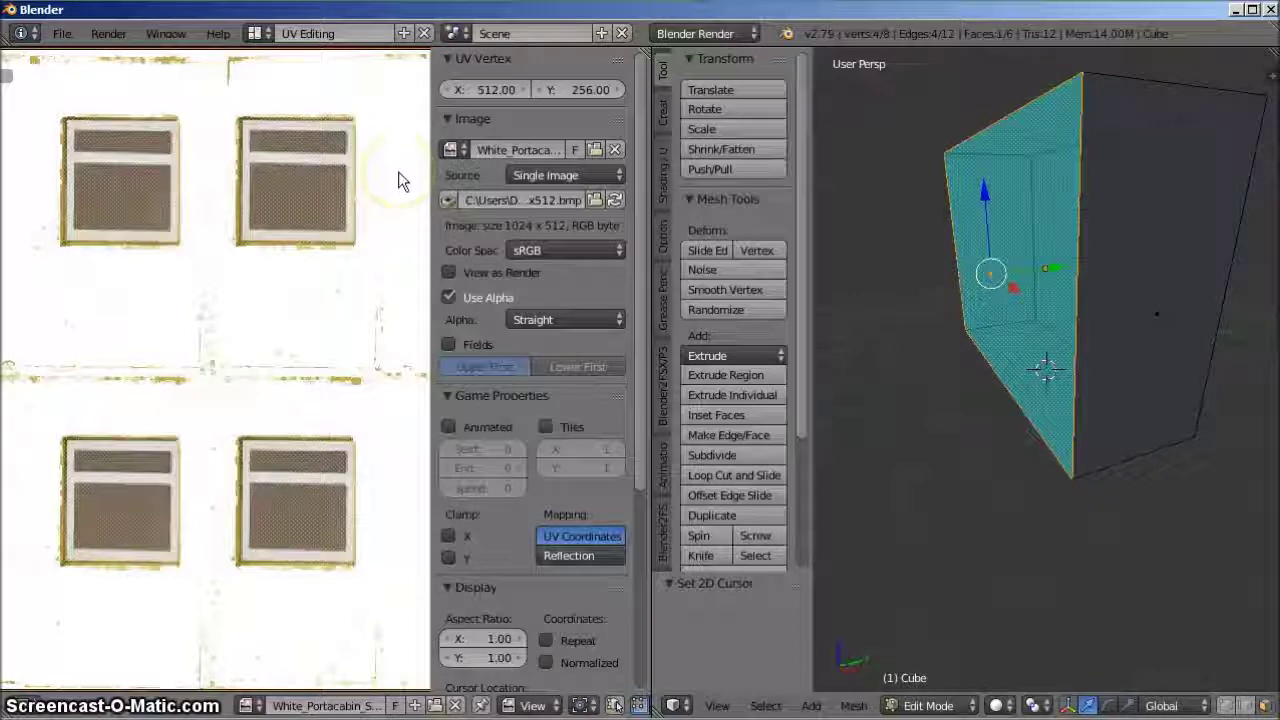
{"action": "left_click", "coordinate": [240, 386]}
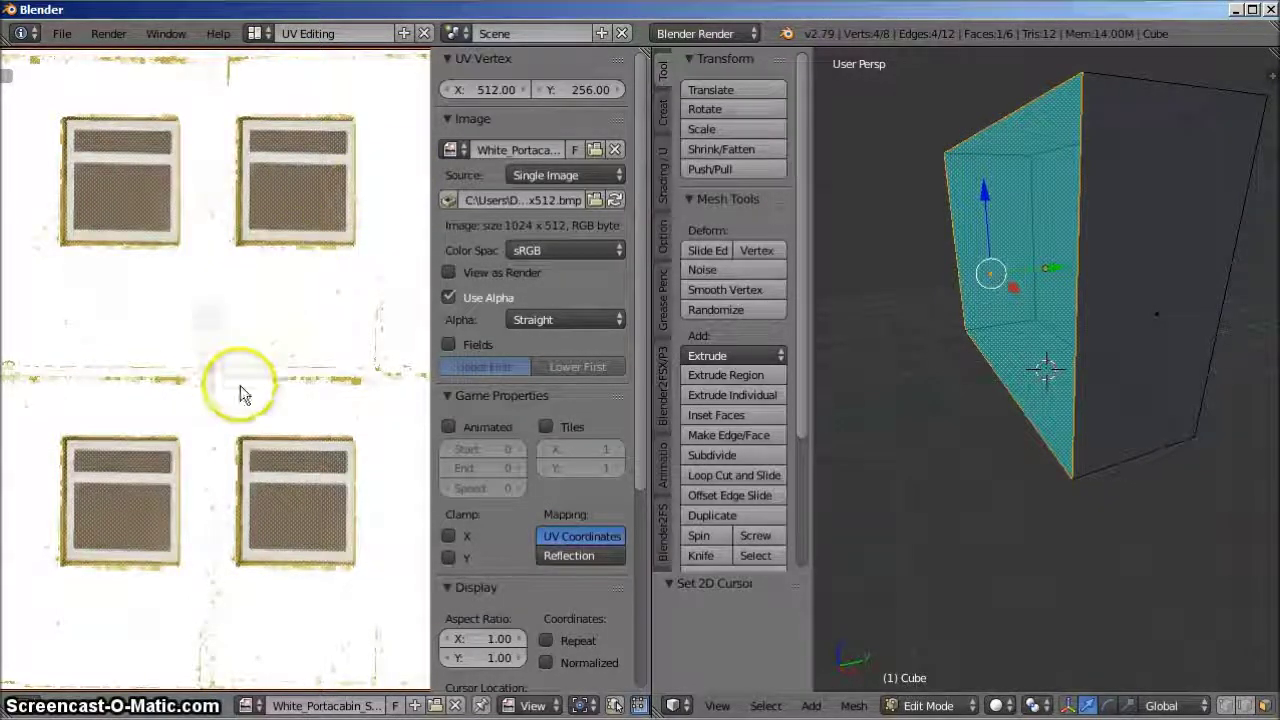
{"action": "scroll", "coordinate": [240, 390], "scroll_direction": "down", "scroll_amount": 1}
{"action": "scroll", "coordinate": [240, 386], "scroll_direction": "down", "scroll_amount": 5}
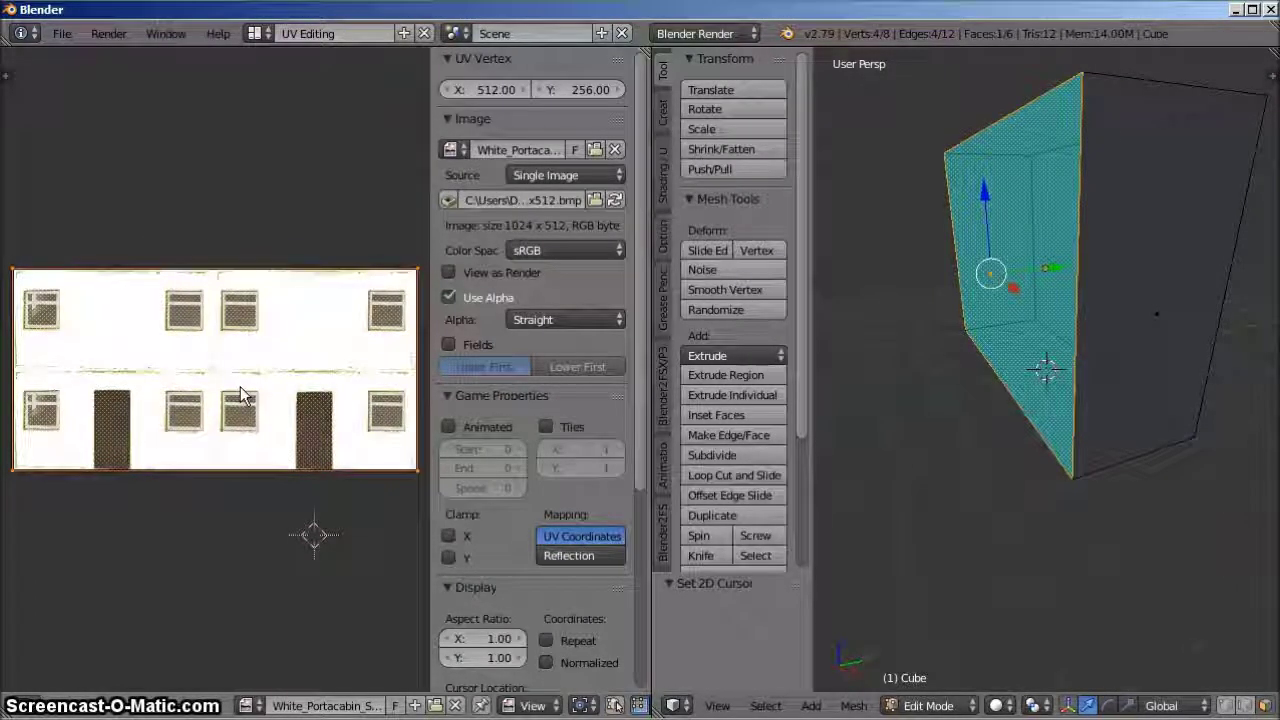
{"action": "left_click", "coordinate": [309, 534]}
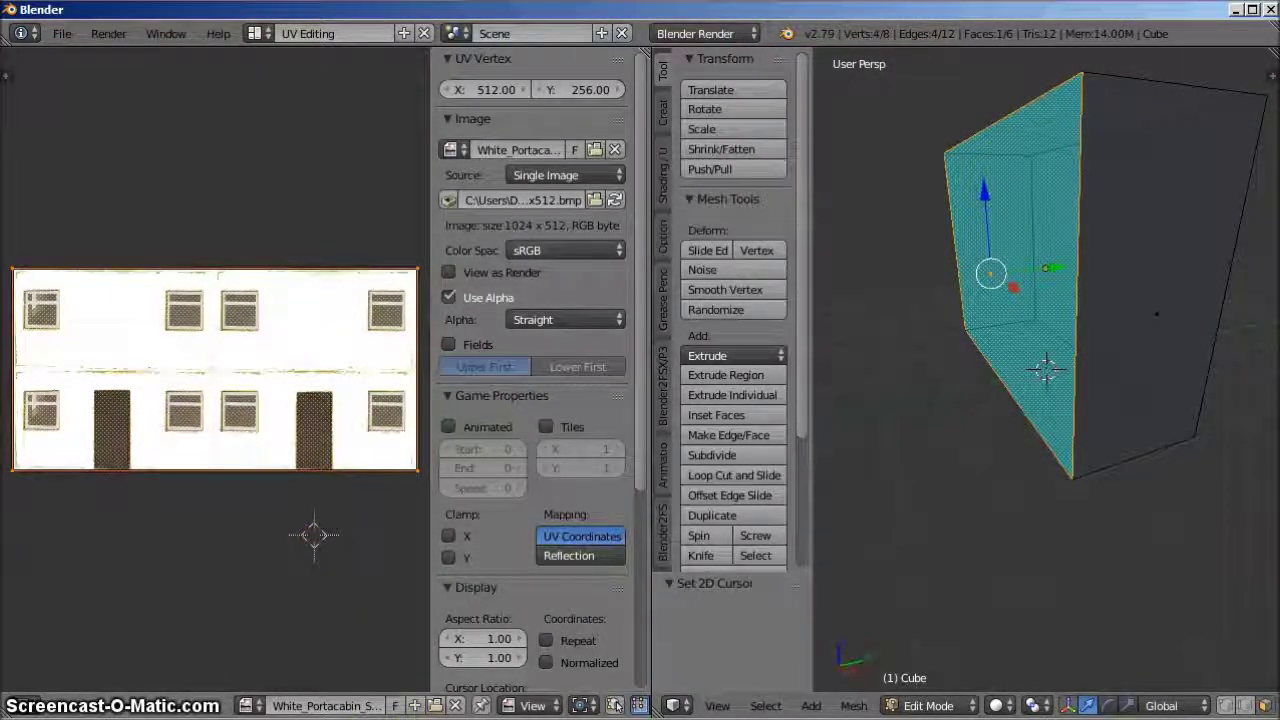
{"action": "scroll", "coordinate": [229, 451], "scroll_direction": "down", "scroll_amount": 2}
{"action": "key", "text": "Tab"}
{"action": "key", "text": "Tab"}
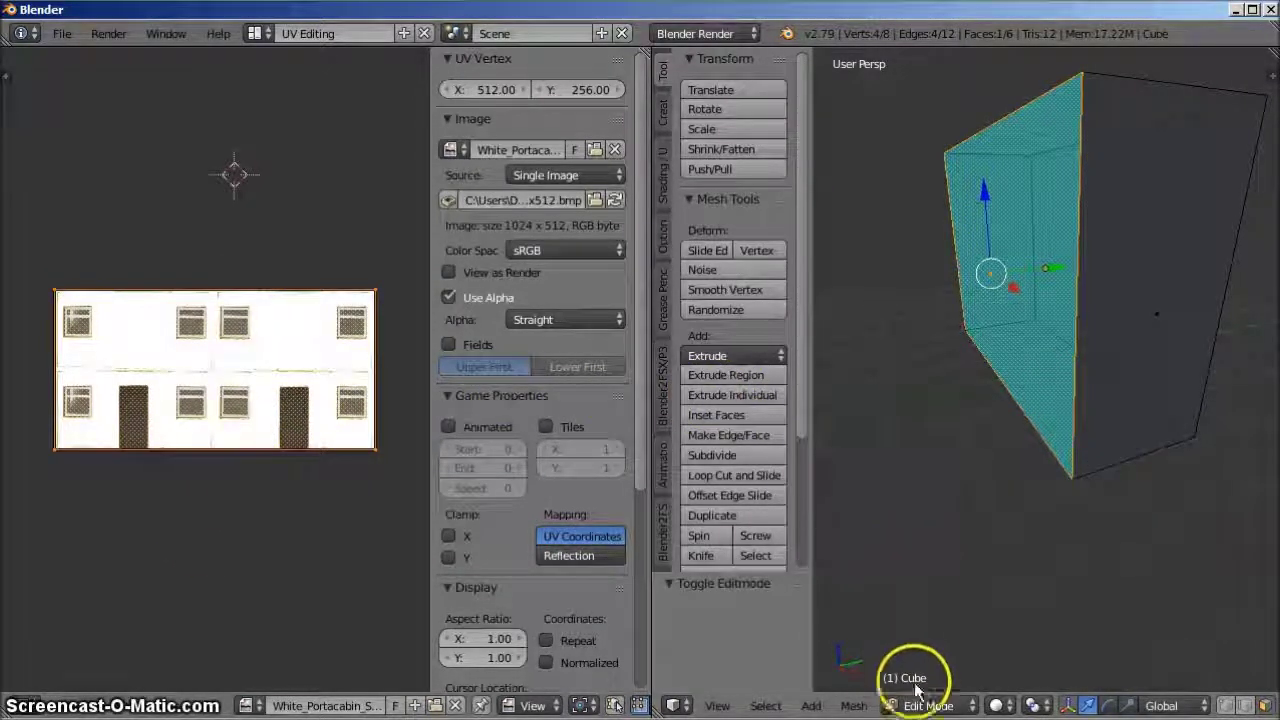
- Set viewport shading to Texture, then zoom out and orbit around the cube
{"action": "left_click", "coordinate": [996, 705]}
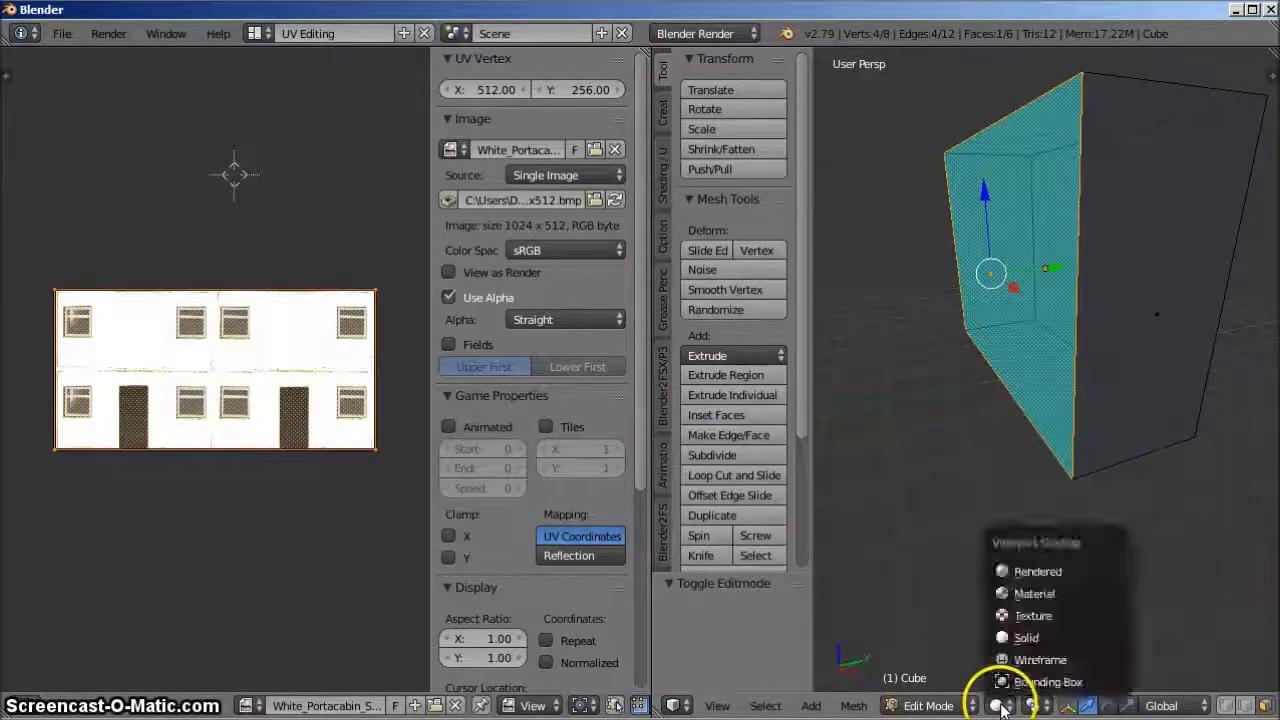
{"action": "left_click", "coordinate": [1032, 615]}
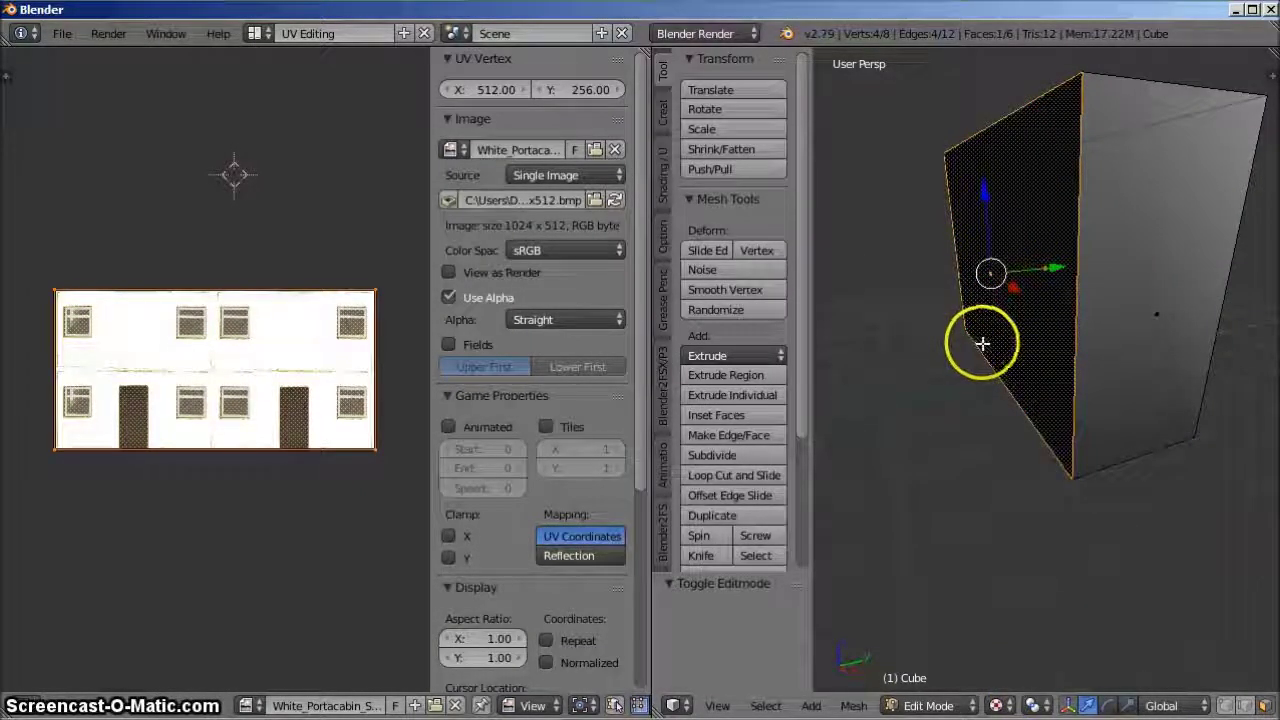
{"action": "scroll", "coordinate": [977, 530], "scroll_direction": "down", "scroll_amount": 5}
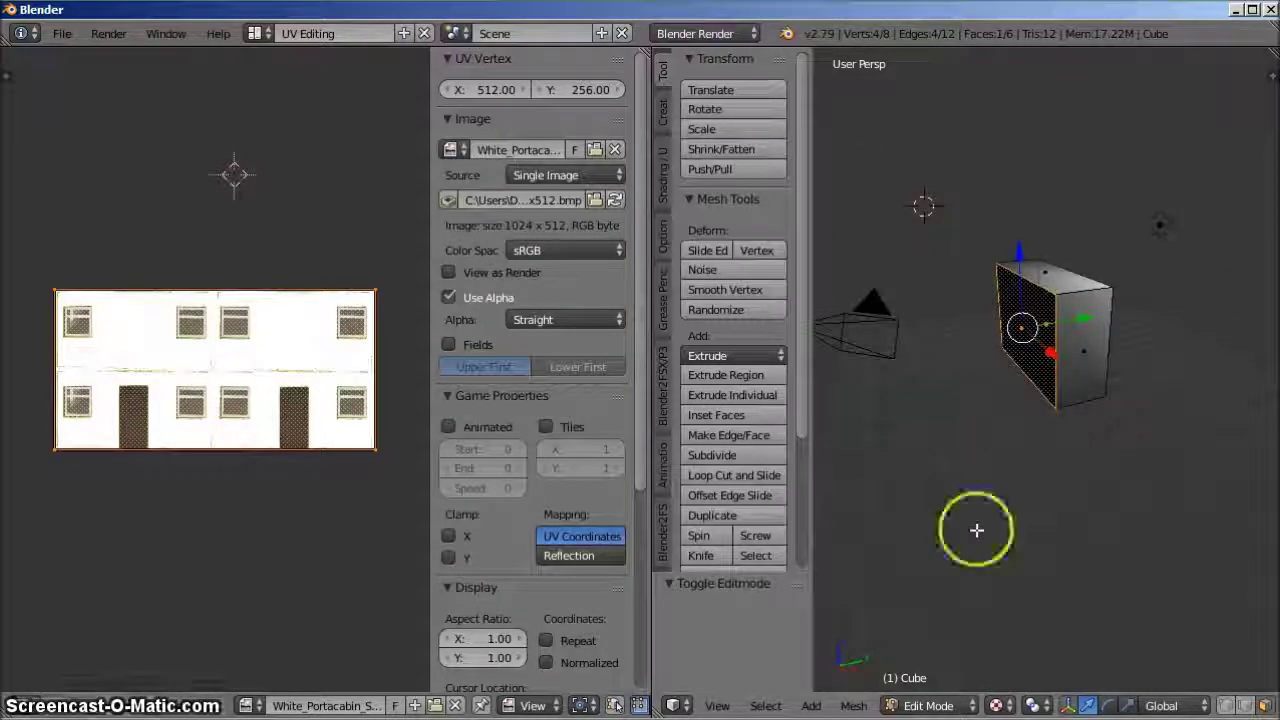
{"action": "middle_click_drag", "start_coordinate": [951, 535], "coordinate": [1000, 520]}
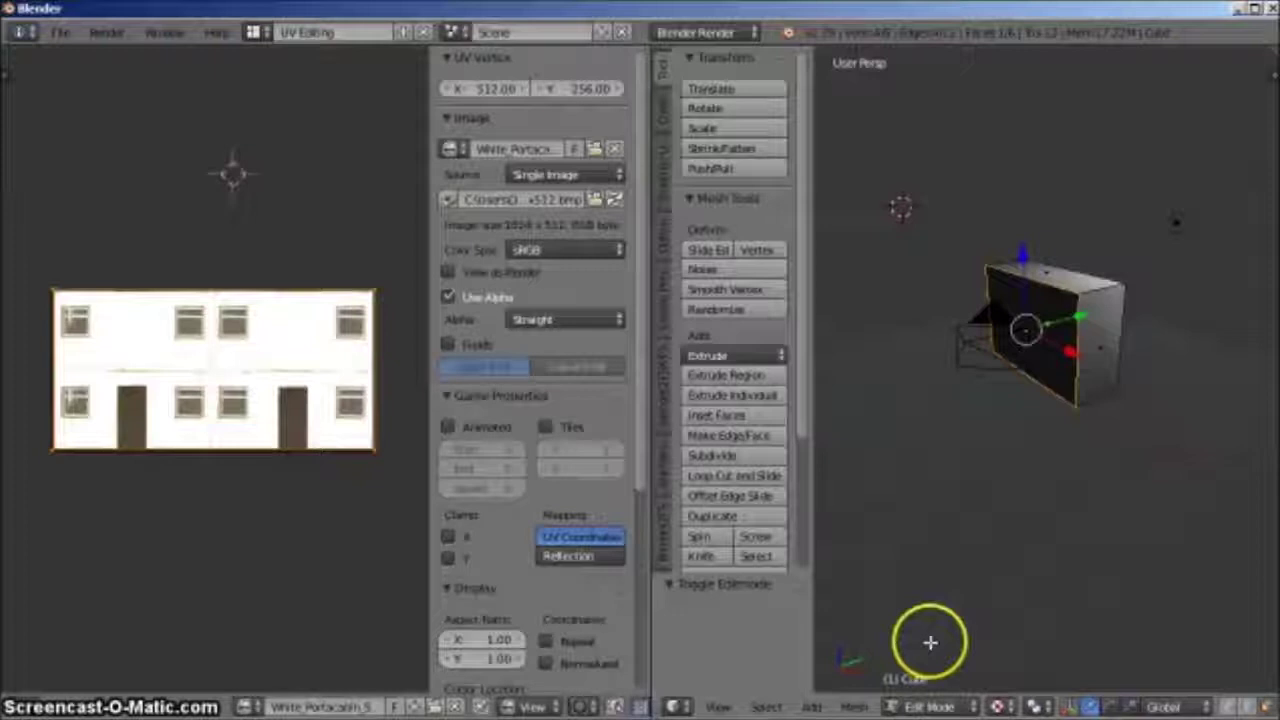
{"action": "left_click", "coordinate": [928, 705]}
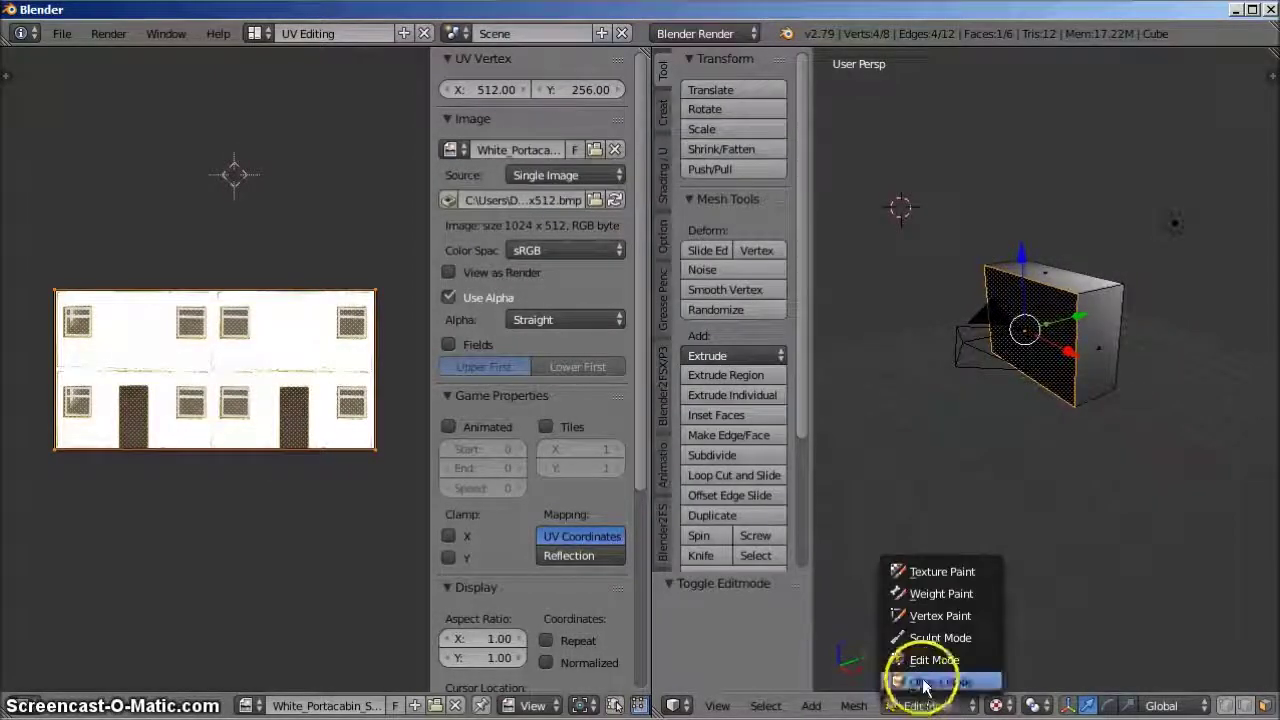
- Return to Object Mode and move the lamp −7.101 along Y to light the textured front face
{"action": "left_click", "coordinate": [925, 686]}
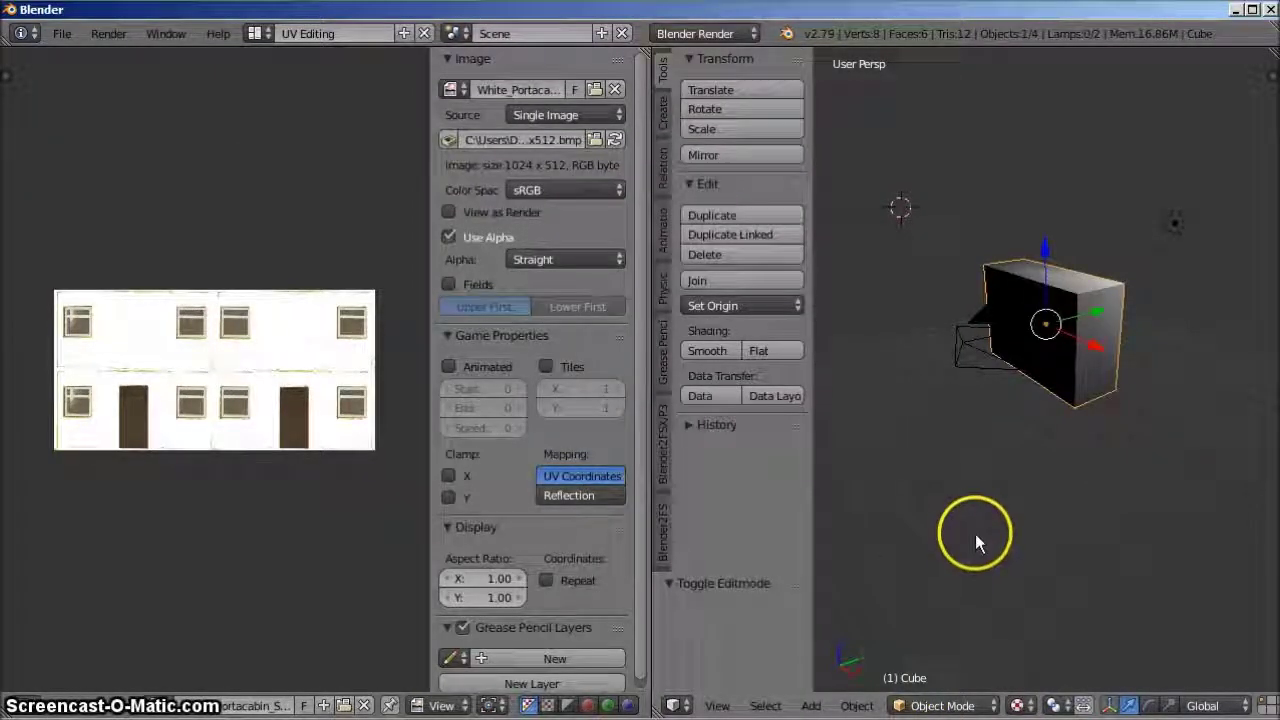
{"action": "key", "text": "a"}
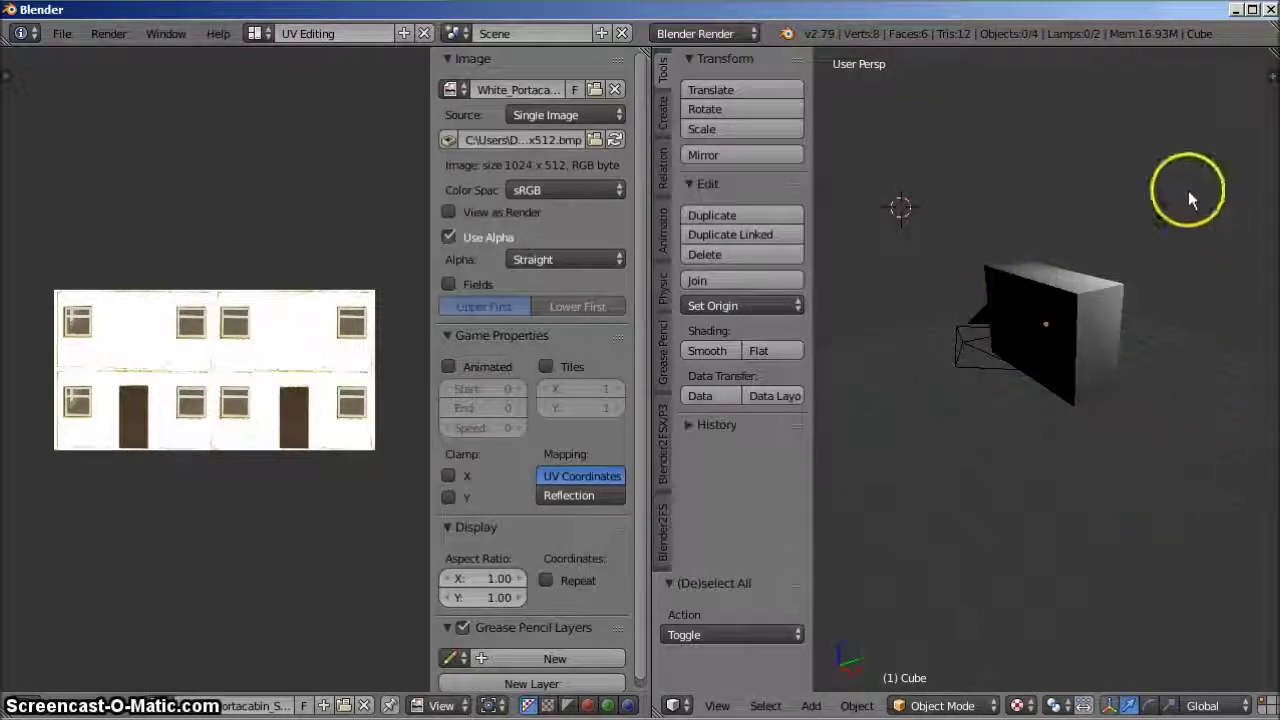
{"action": "right_click", "coordinate": [1173, 219]}
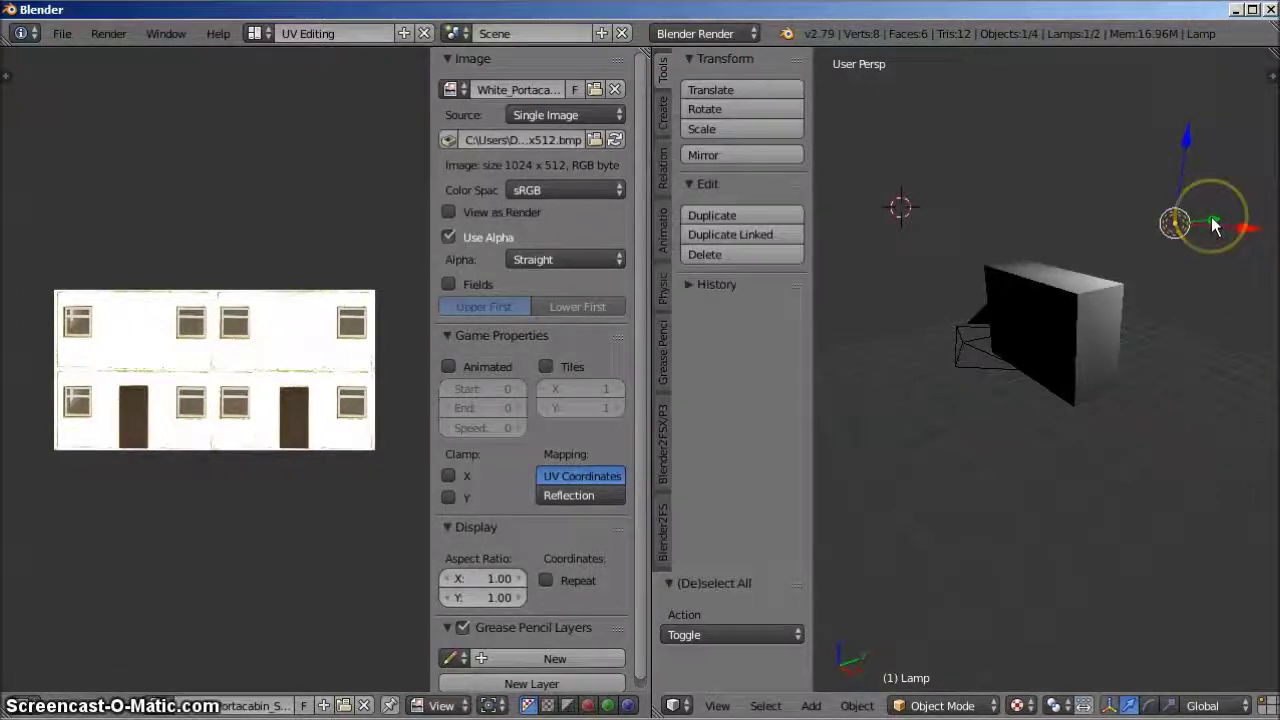
{"action": "left_click_drag", "start_coordinate": [1211, 217], "coordinate": [975, 283]}
{"action": "scroll", "coordinate": [1063, 412], "scroll_direction": "up", "scroll_amount": 3}
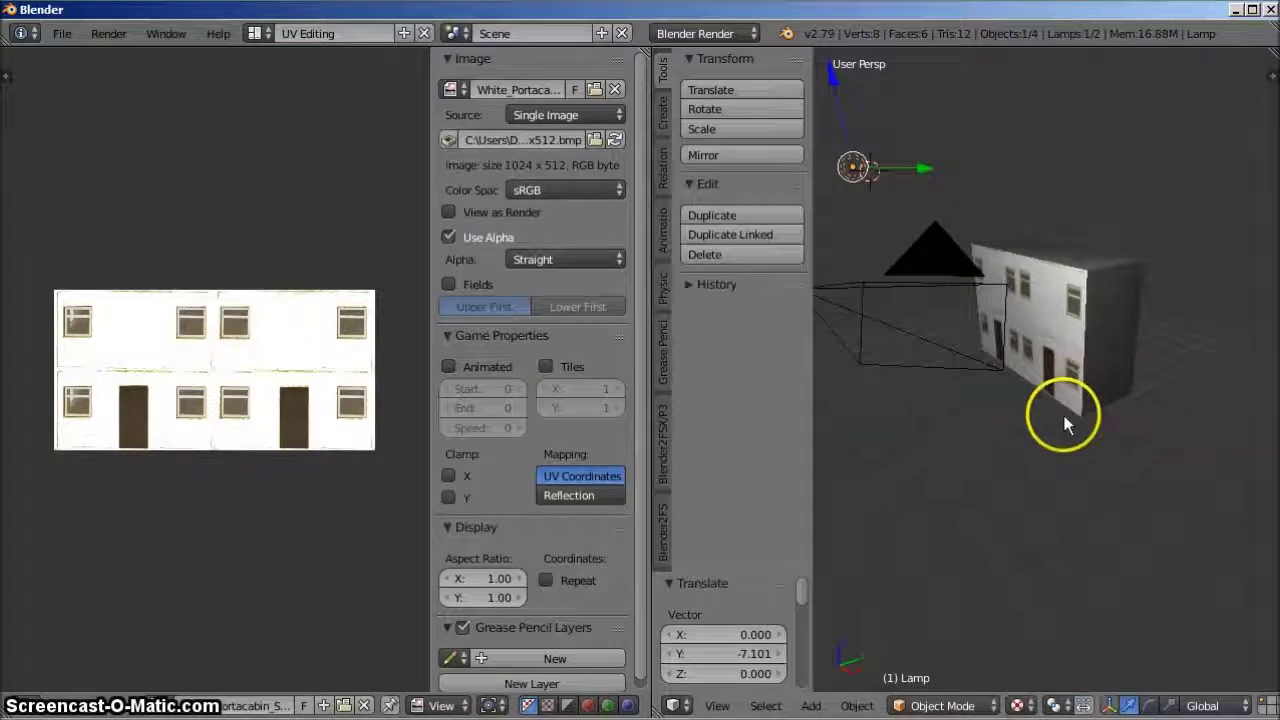
{"action": "scroll", "coordinate": [1065, 415], "scroll_direction": "up", "scroll_amount": 2}
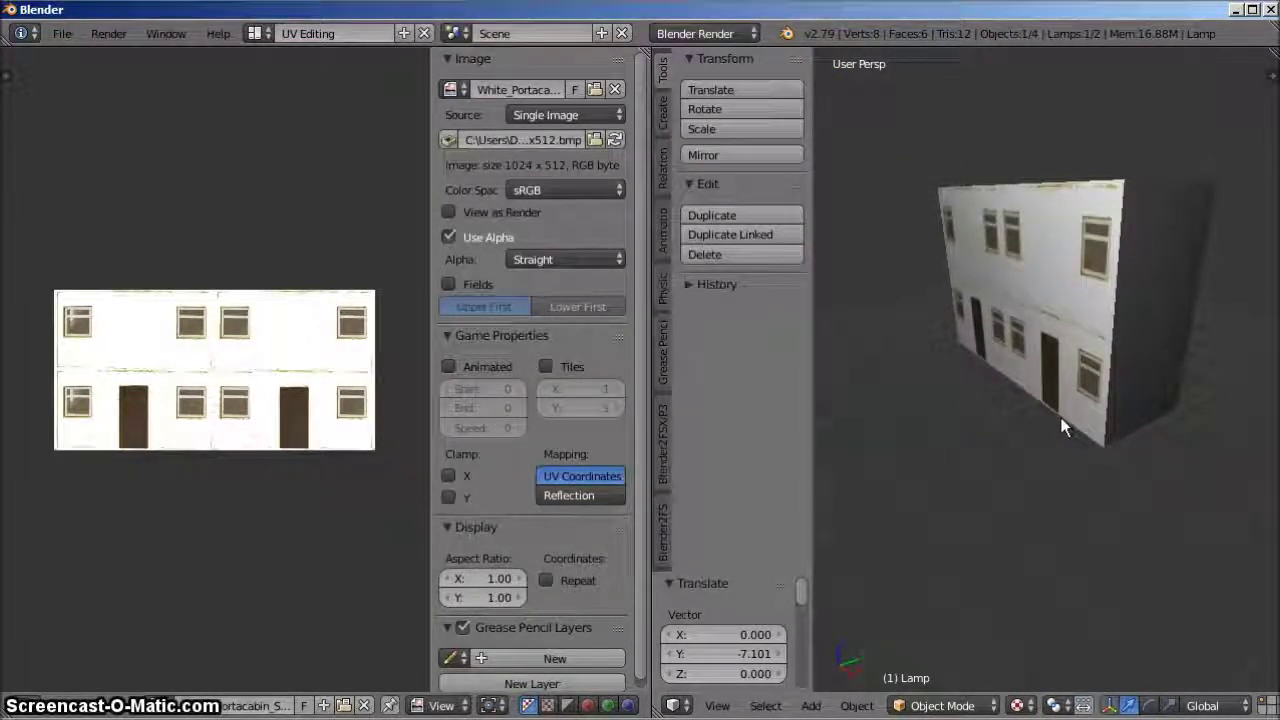
{"action": "left_click", "coordinate": [953, 486]}
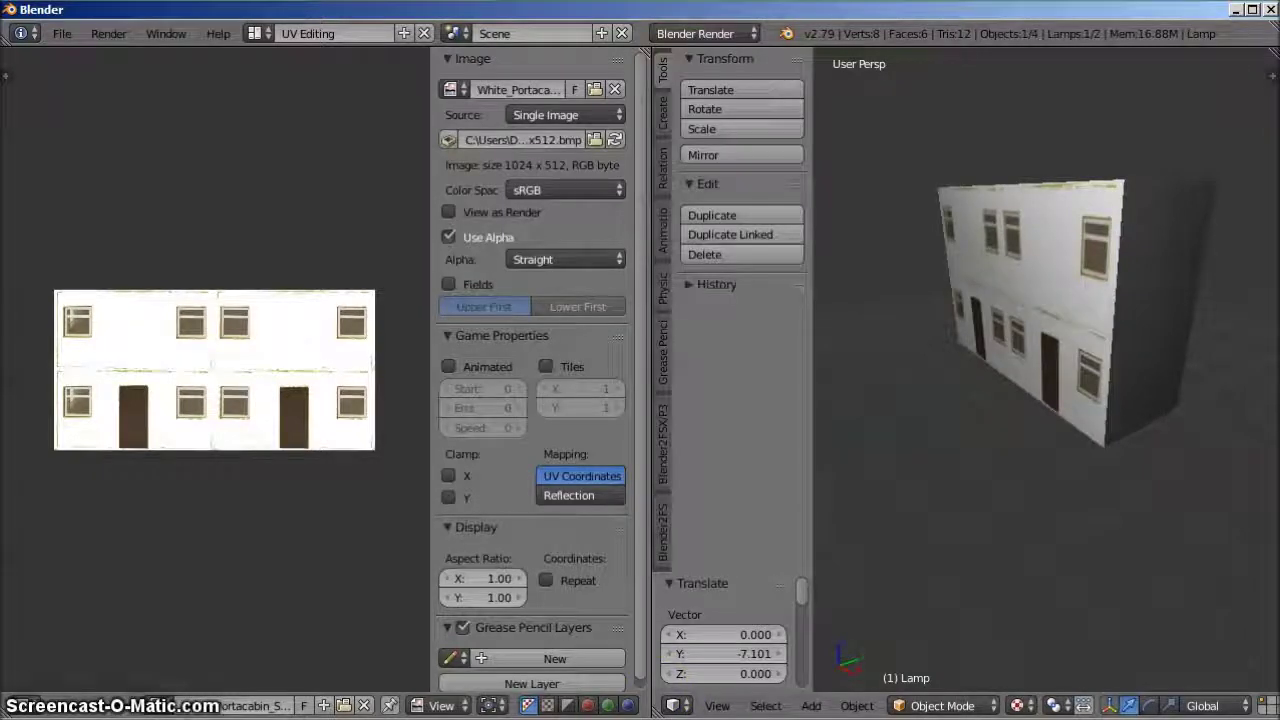
- Deselect everything, select the cube and switch it into Edit Mode
{"action": "left_click", "coordinate": [514, 694]}
{"action": "left_click", "coordinate": [1058, 366]}
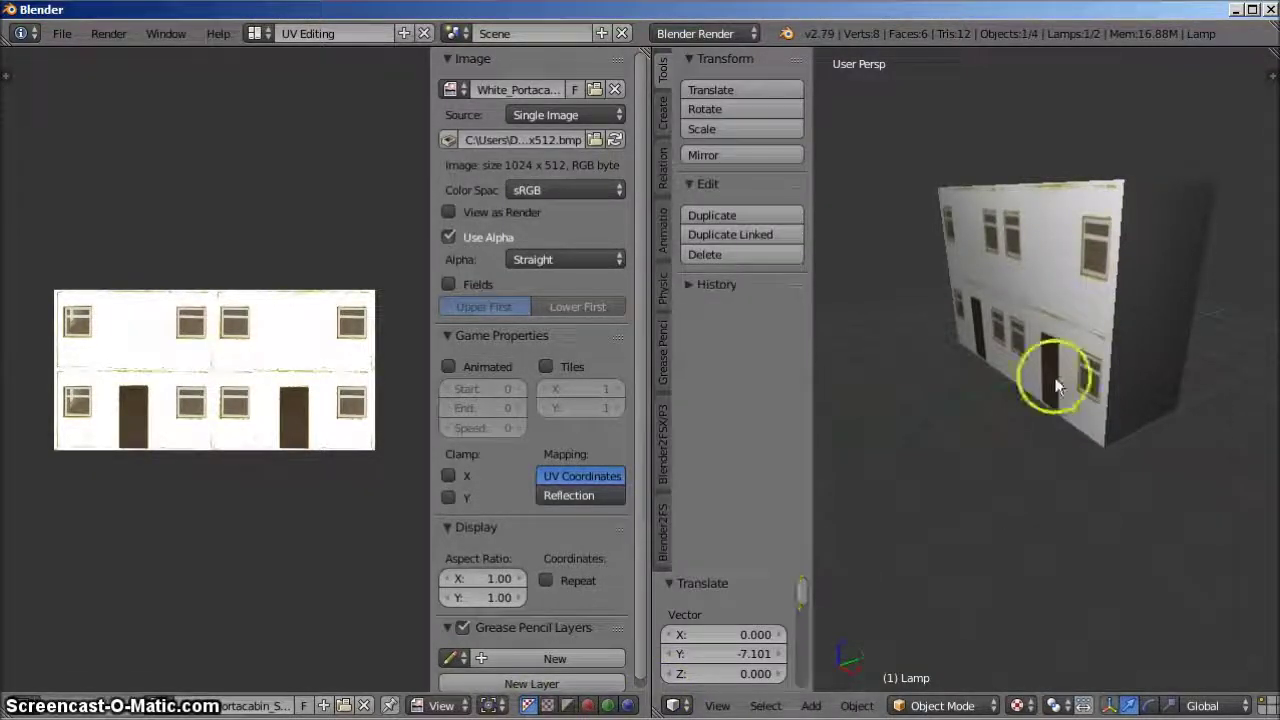
{"action": "key", "text": "a"}
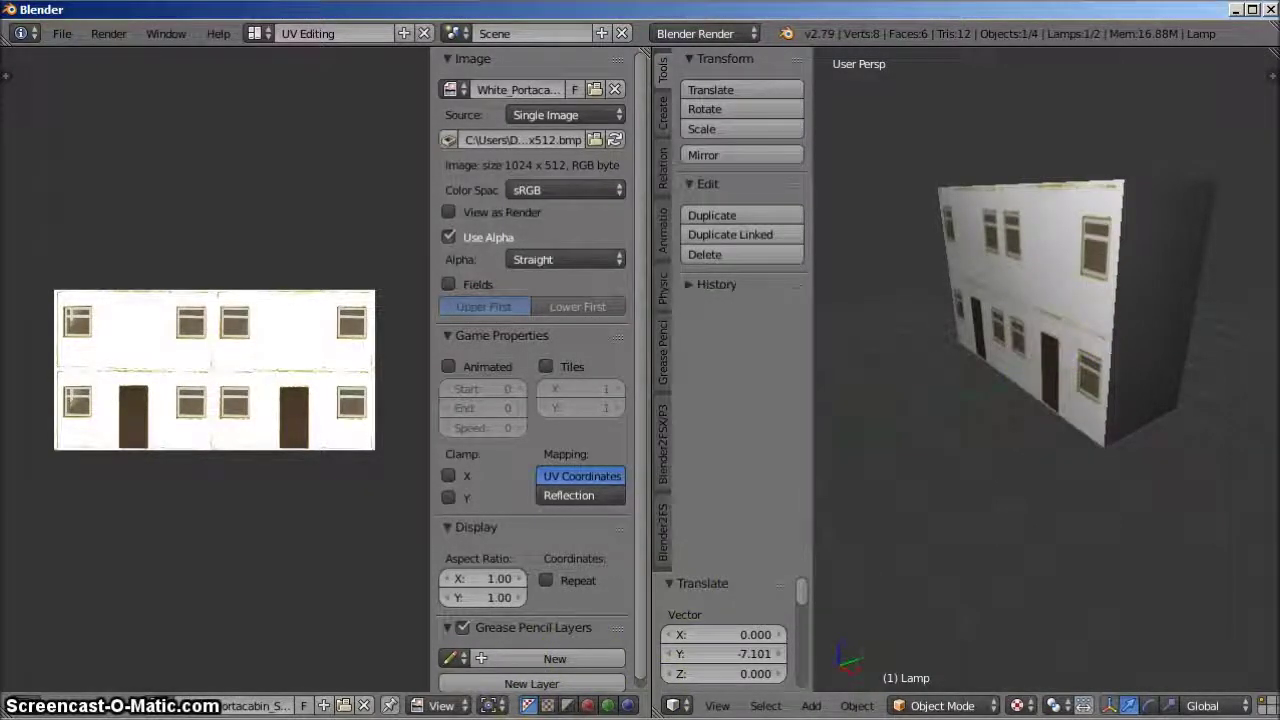
{"action": "left_click", "coordinate": [383, 541]}
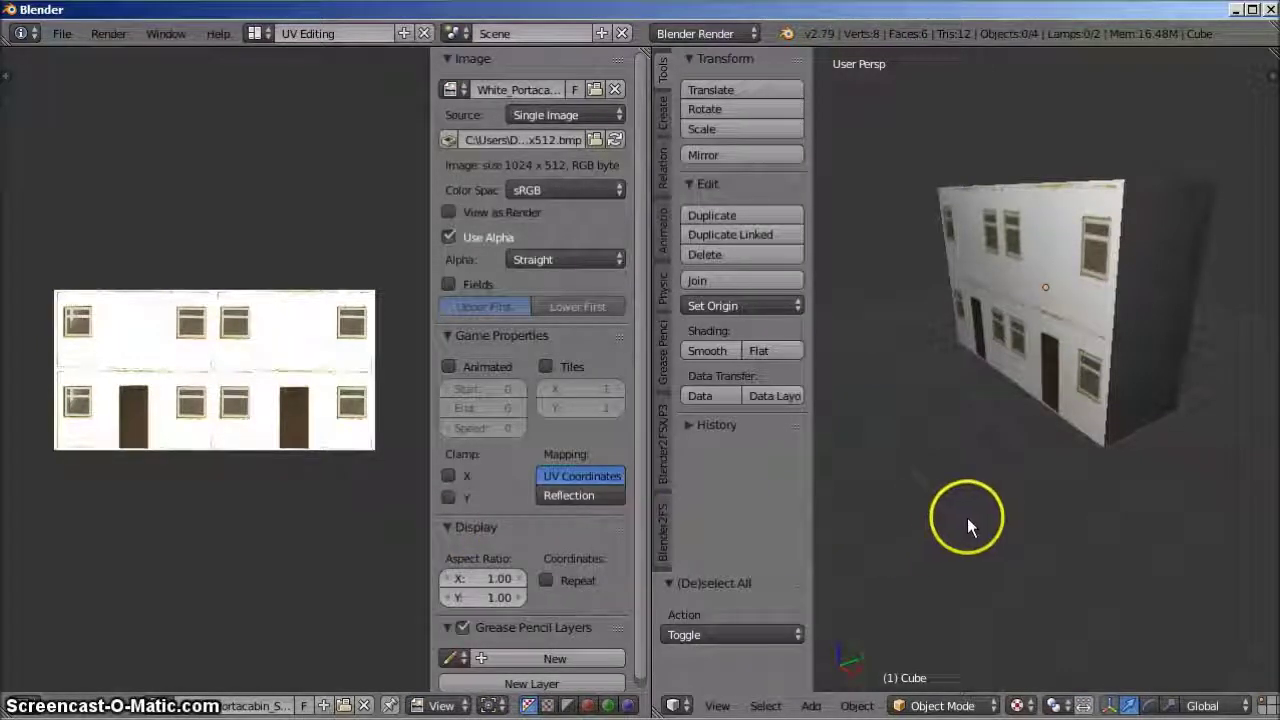
{"action": "right_click", "coordinate": [1022, 285]}
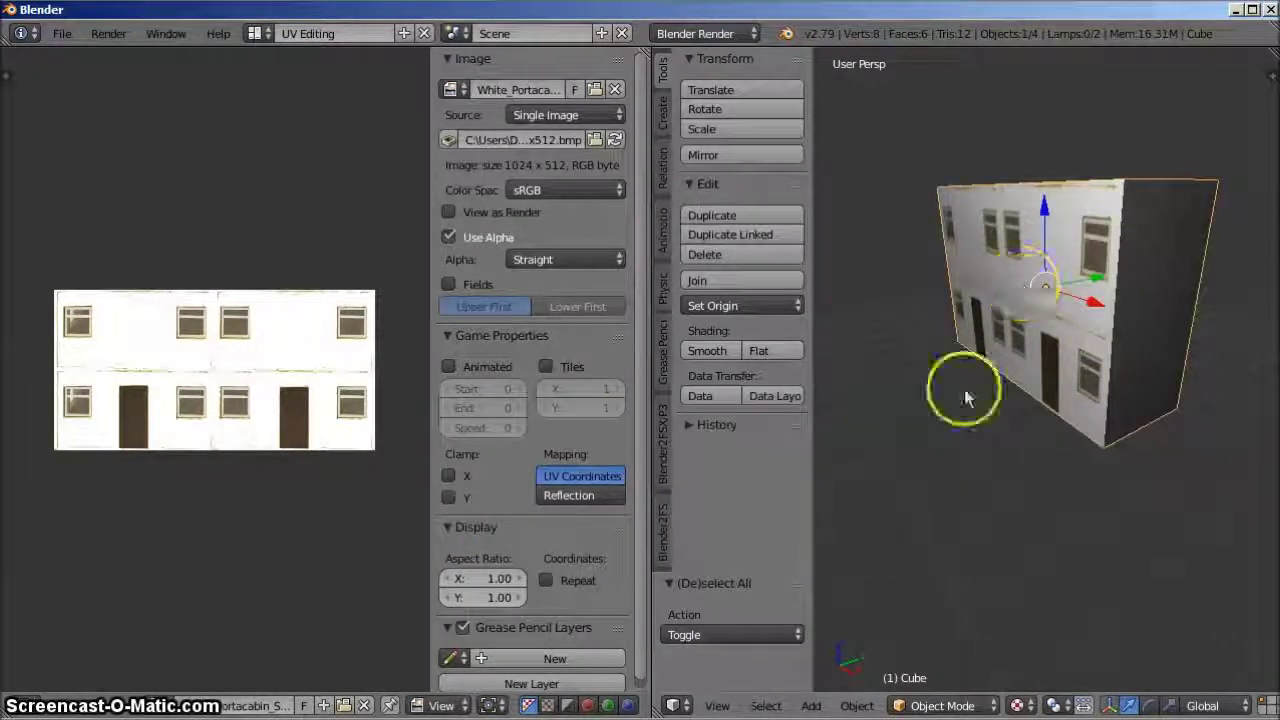
{"action": "left_click", "coordinate": [932, 704]}
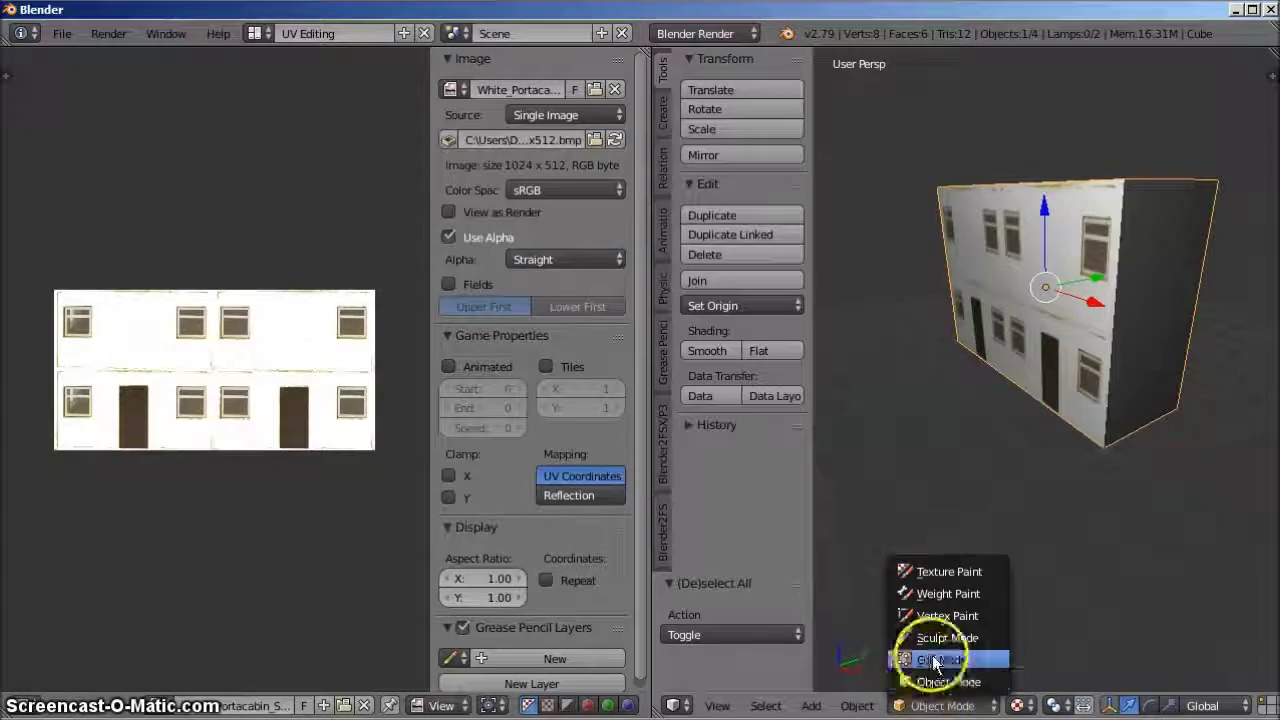
{"action": "left_click", "coordinate": [933, 659]}
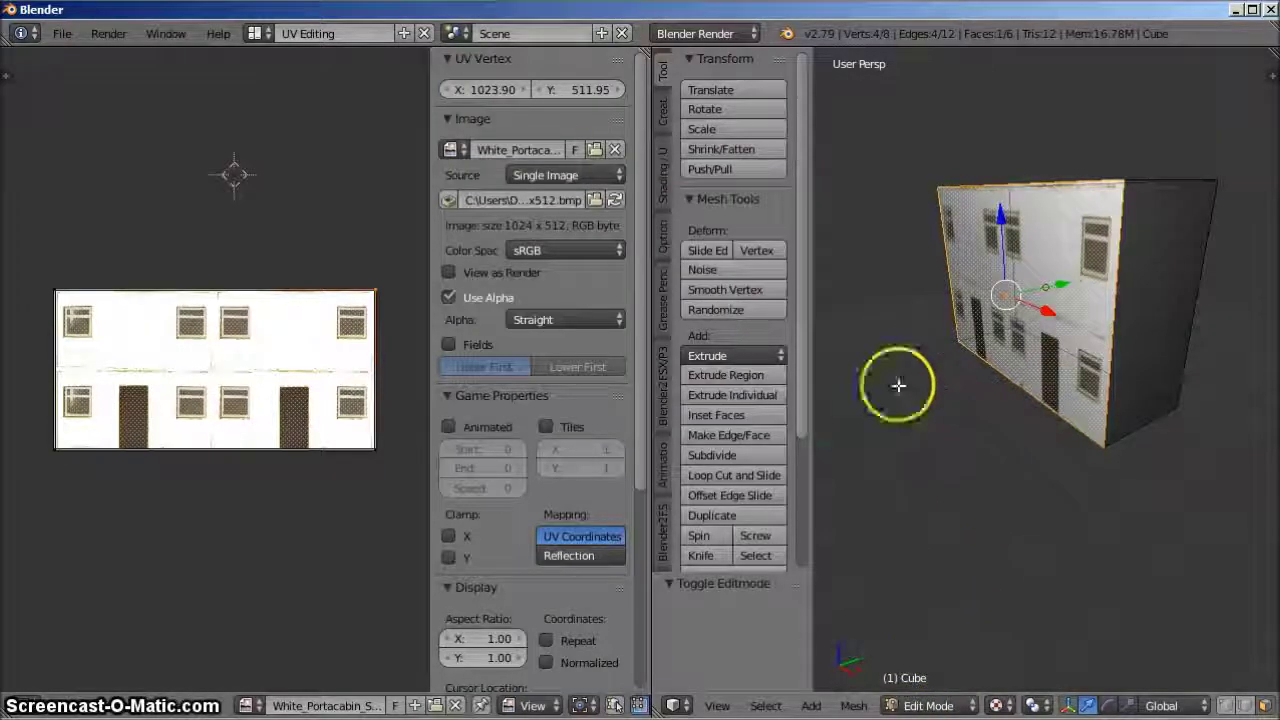
- Try dragging the top-right and bottom-left UV corners, cancelling each move with Esc
{"action": "right_click_drag", "start_coordinate": [345, 330], "coordinate": [157, 360]}
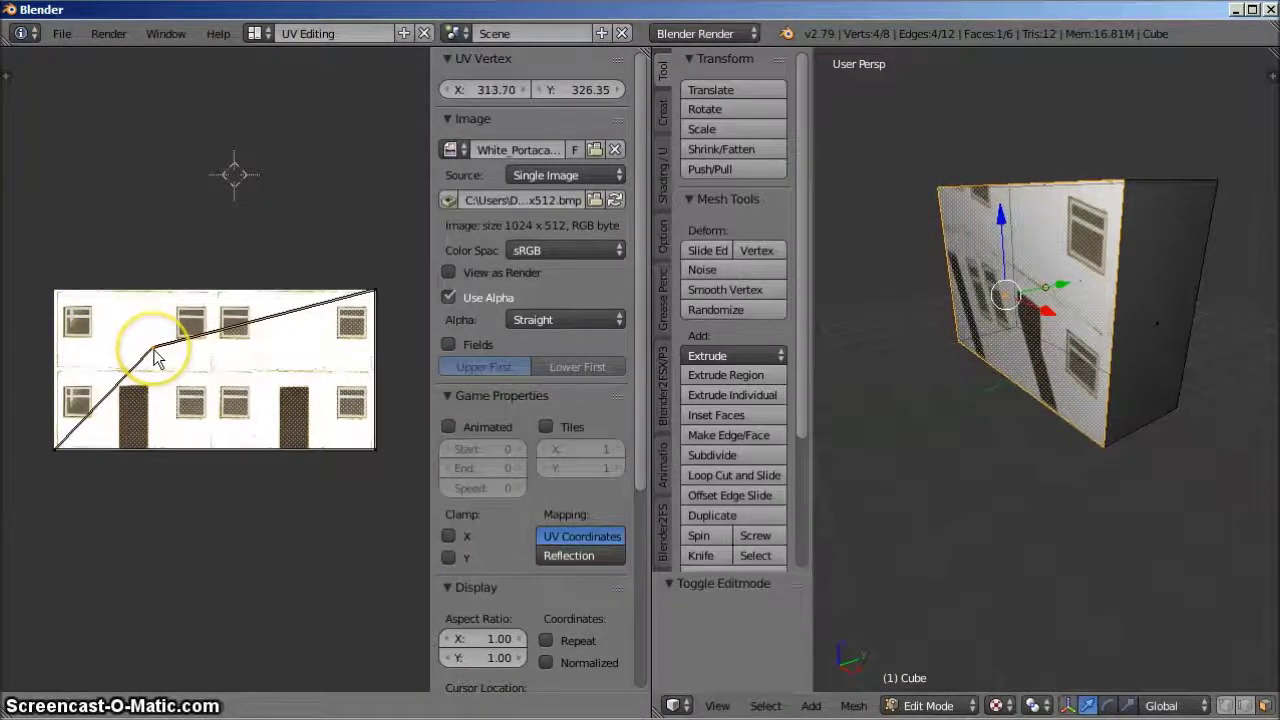
{"action": "key", "text": "Escape"}
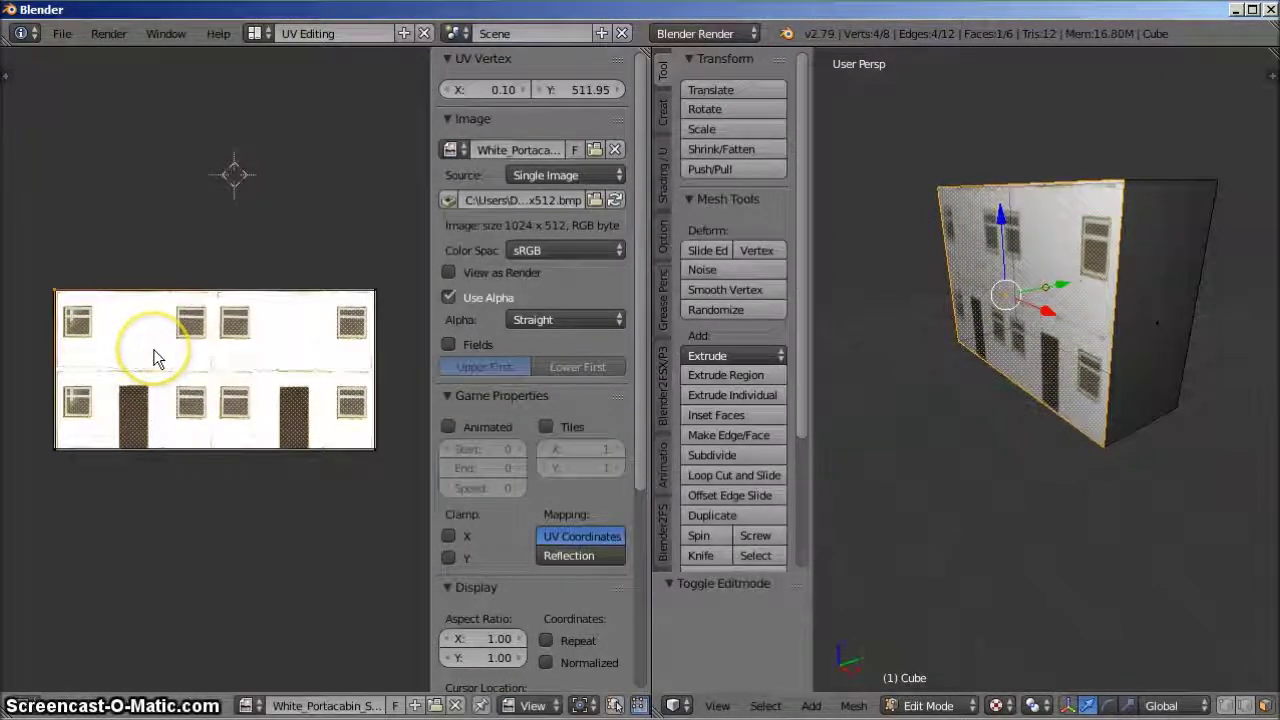
{"action": "right_click", "coordinate": [56, 444]}
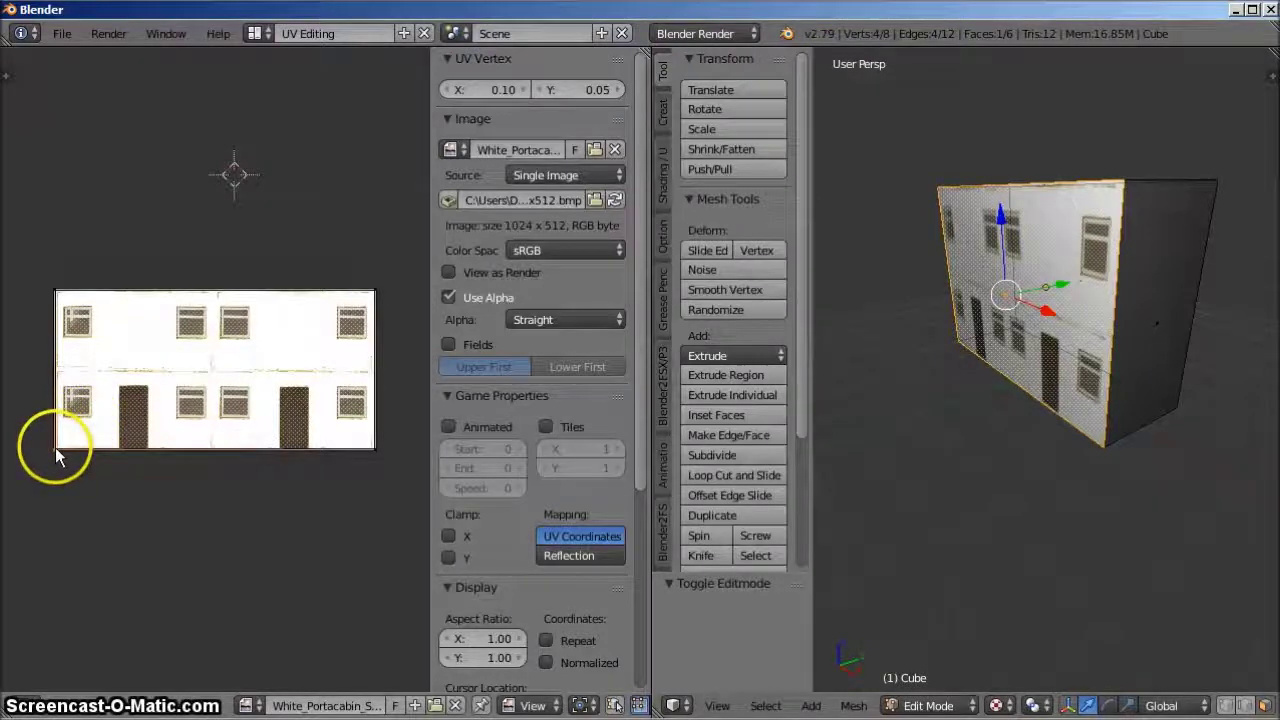
{"action": "right_click_drag", "start_coordinate": [55, 447], "coordinate": [160, 395]}
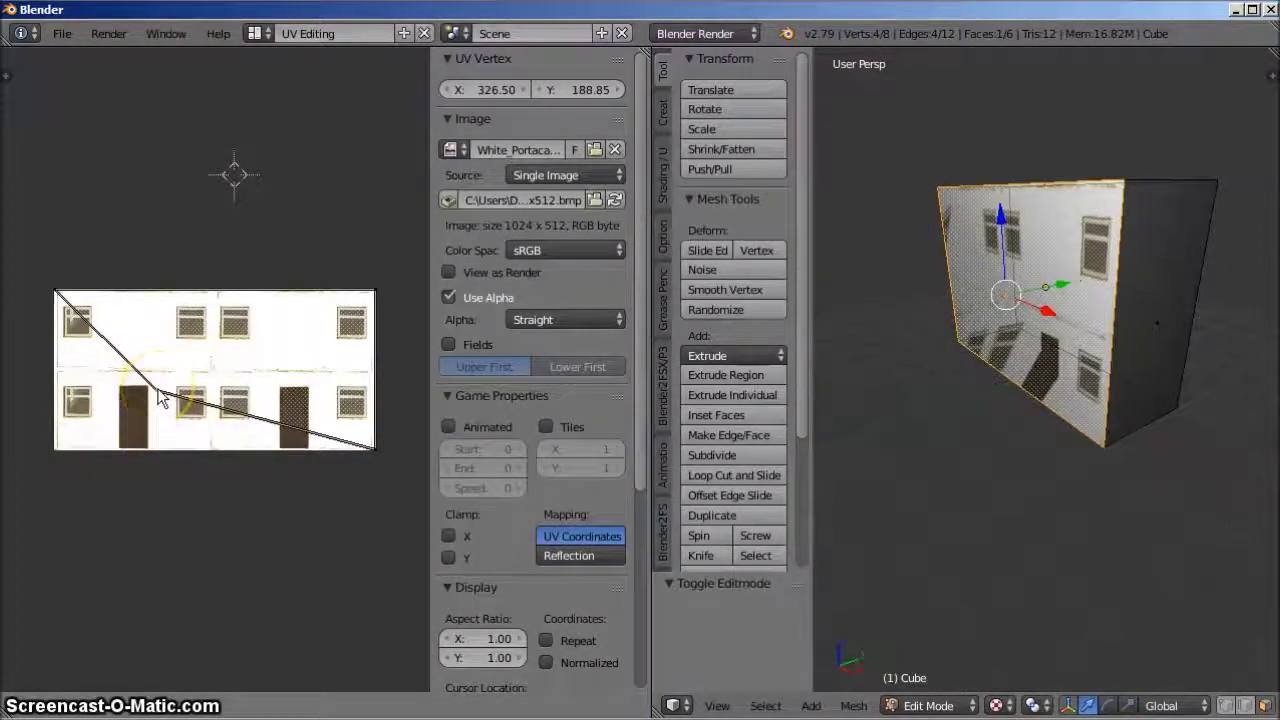
{"action": "key", "text": "Escape"}
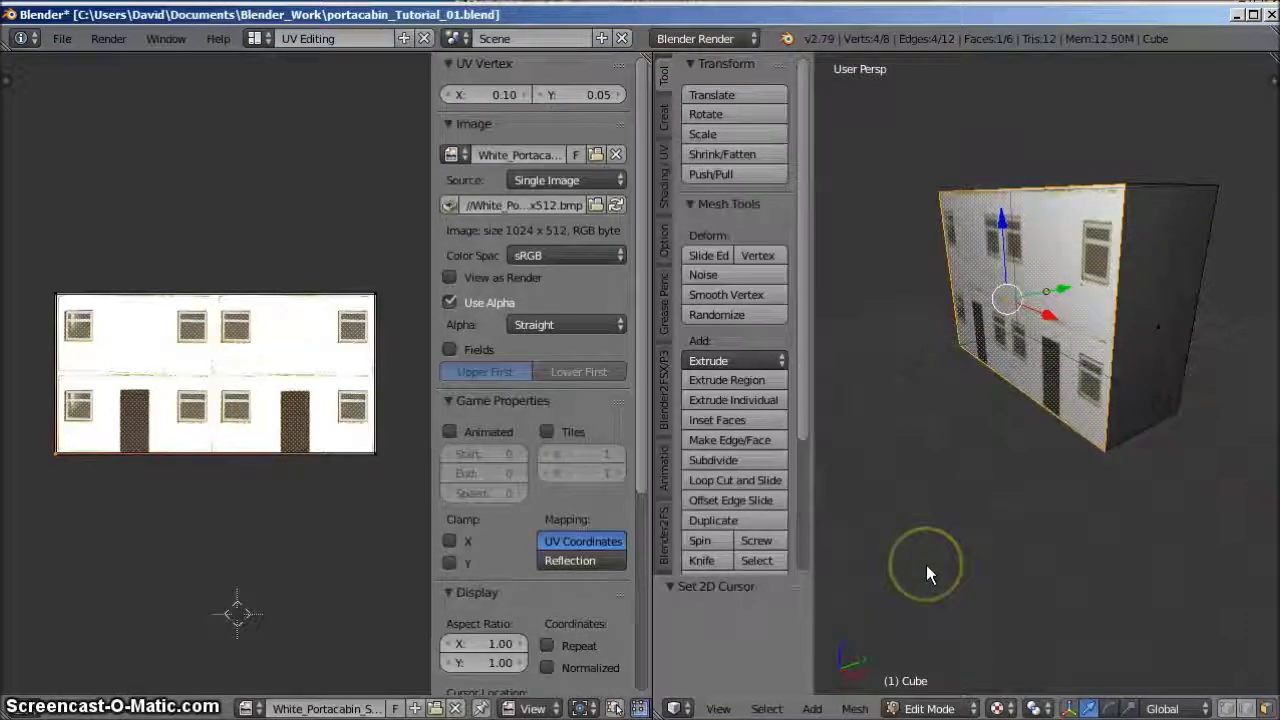
- Switch back to the Default screen layout and select the cube's right end face
{"action": "left_click", "coordinate": [213, 225]}
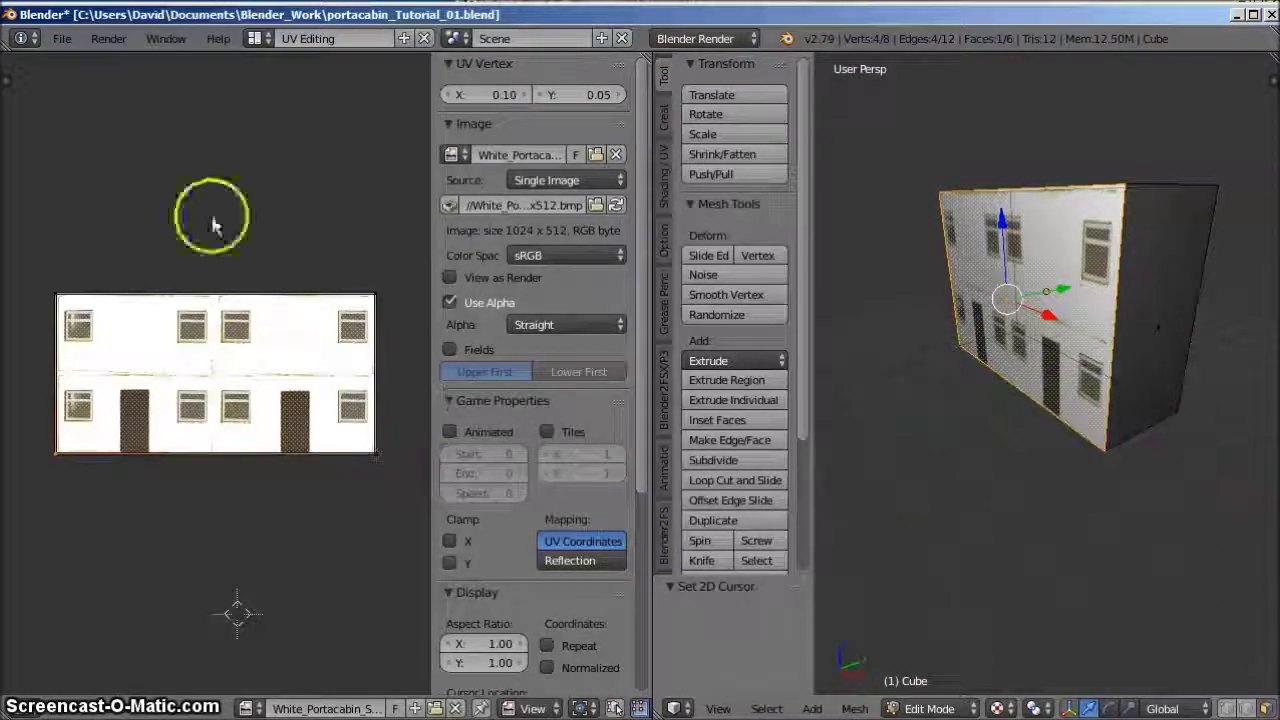
{"action": "left_click", "coordinate": [255, 38]}
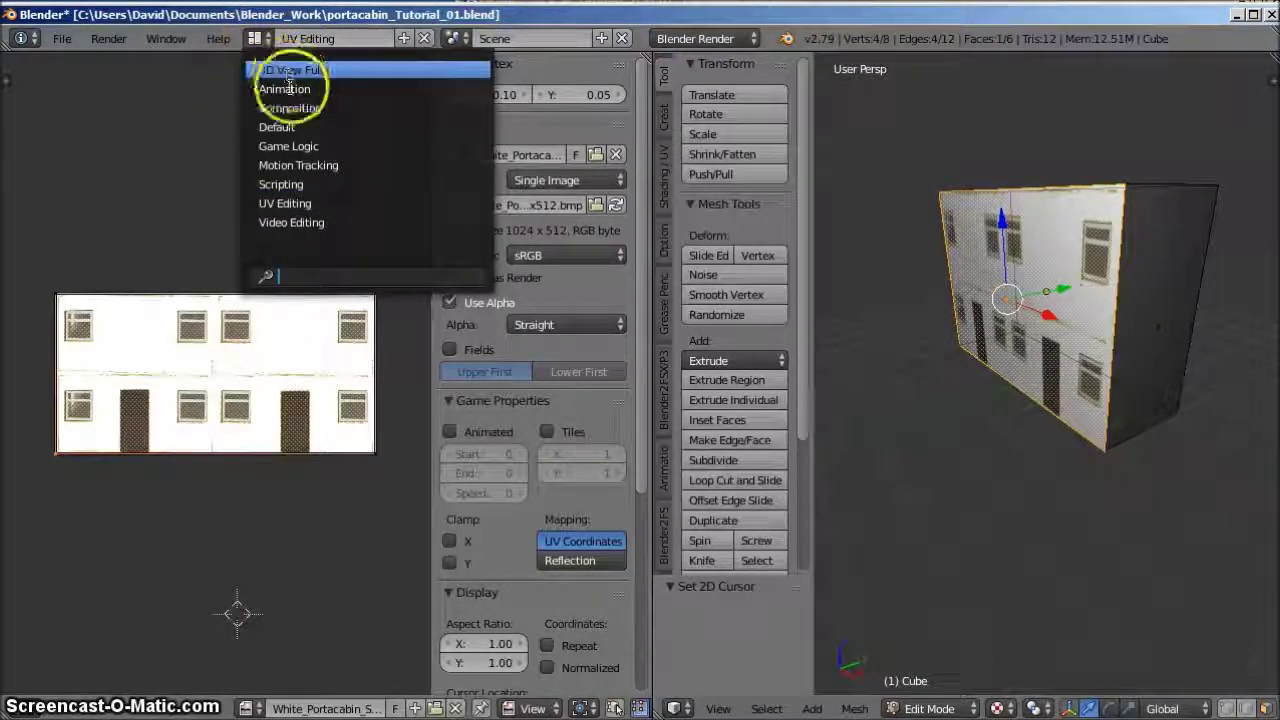
{"action": "left_click", "coordinate": [278, 126]}
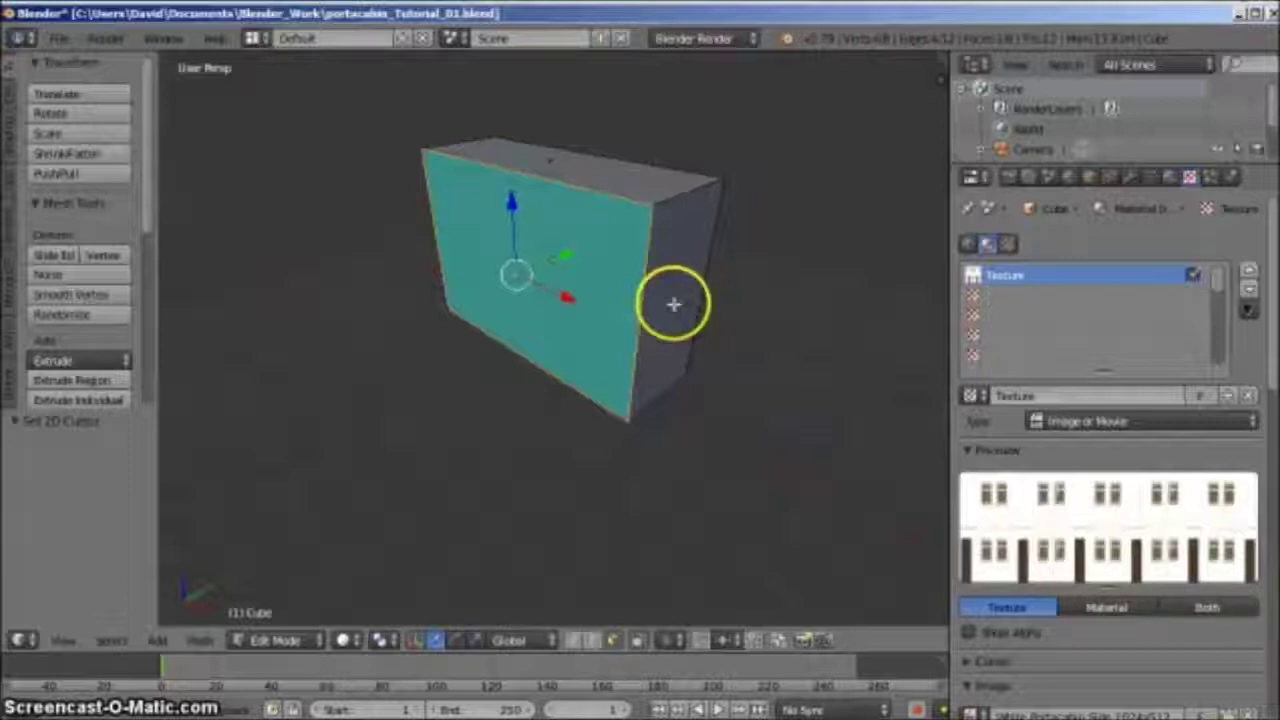
{"action": "right_click", "coordinate": [674, 304]}
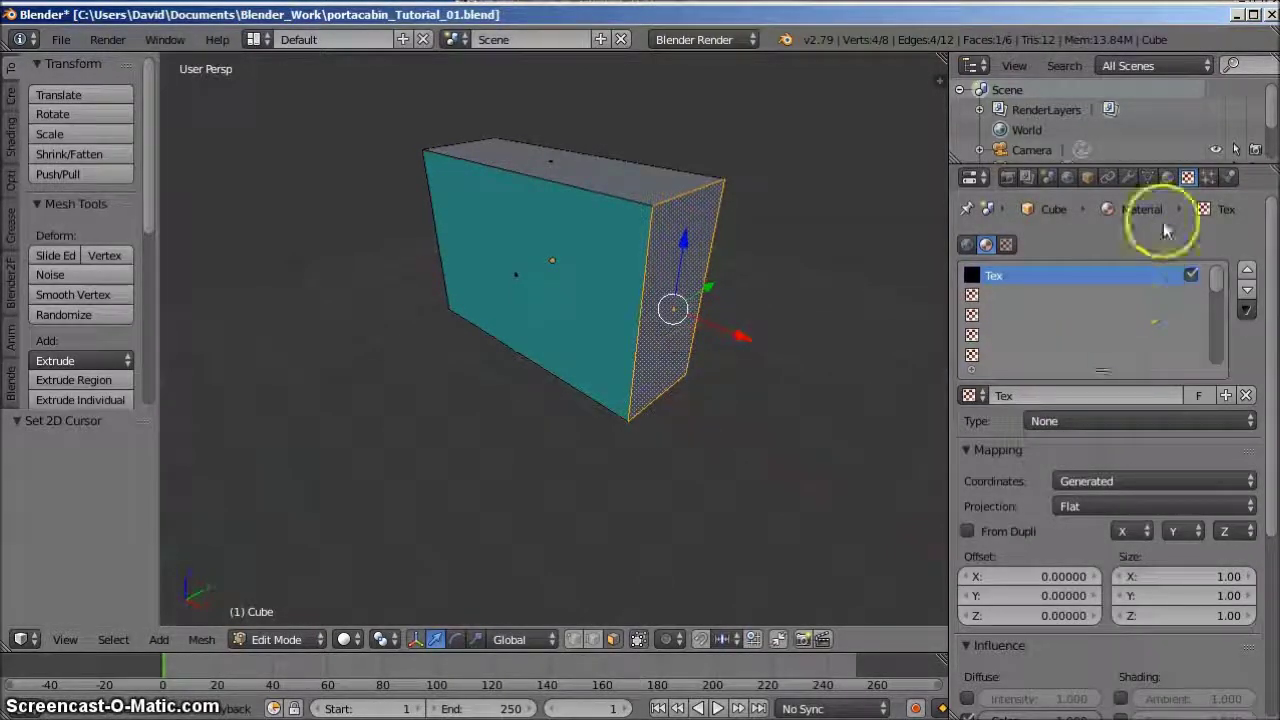
- Add a new slot holding Material.002 for the end face and give it a pink diffuse colour
{"action": "left_click", "coordinate": [1168, 177]}
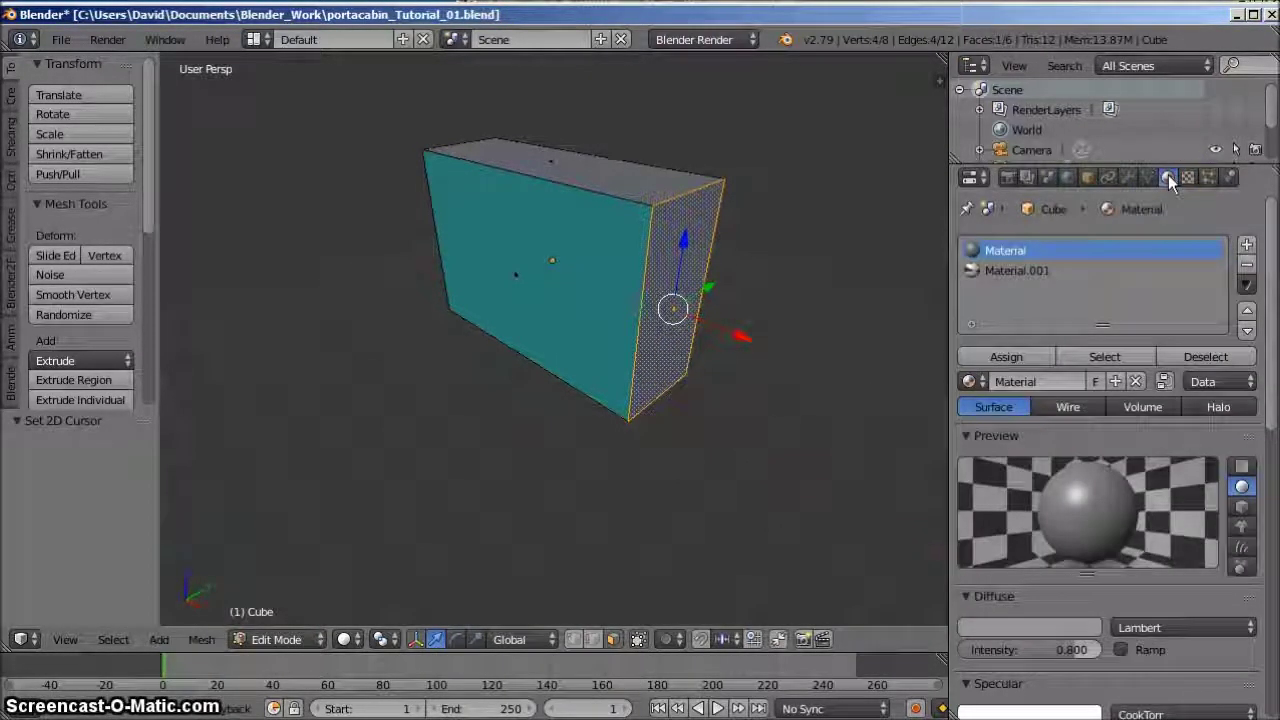
{"action": "left_click", "coordinate": [1248, 247]}
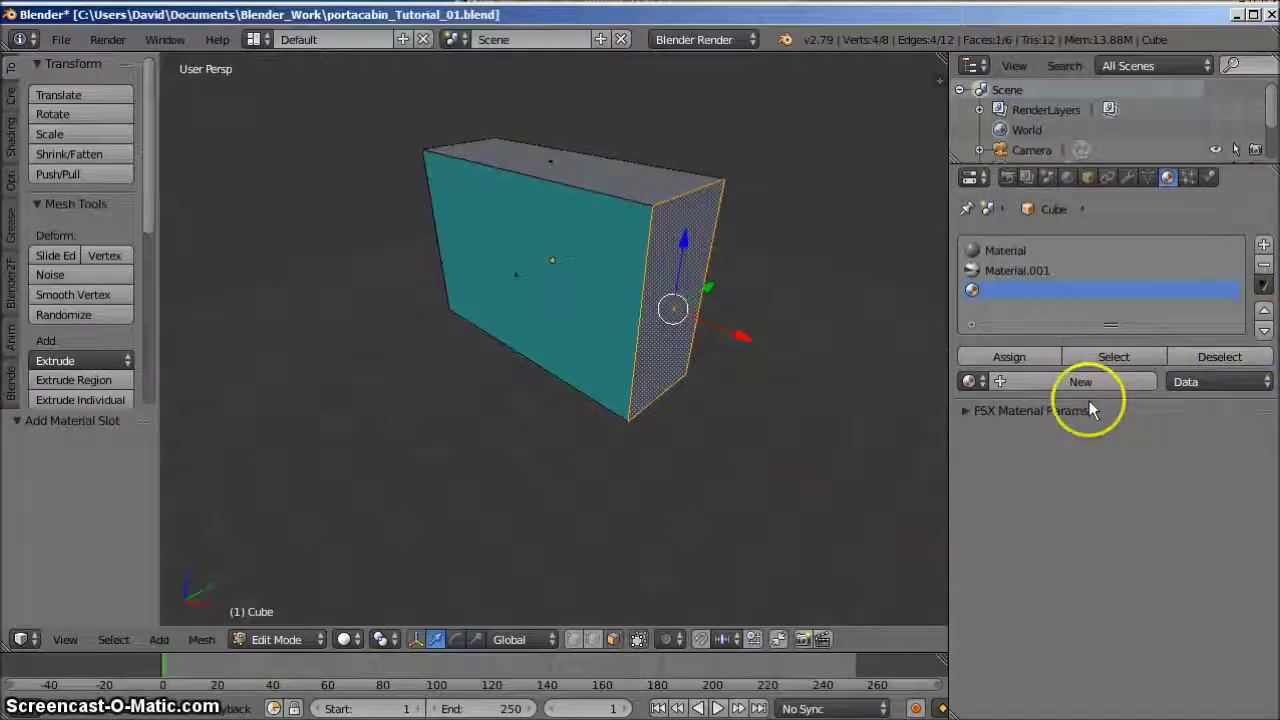
{"action": "left_click", "coordinate": [1078, 385]}
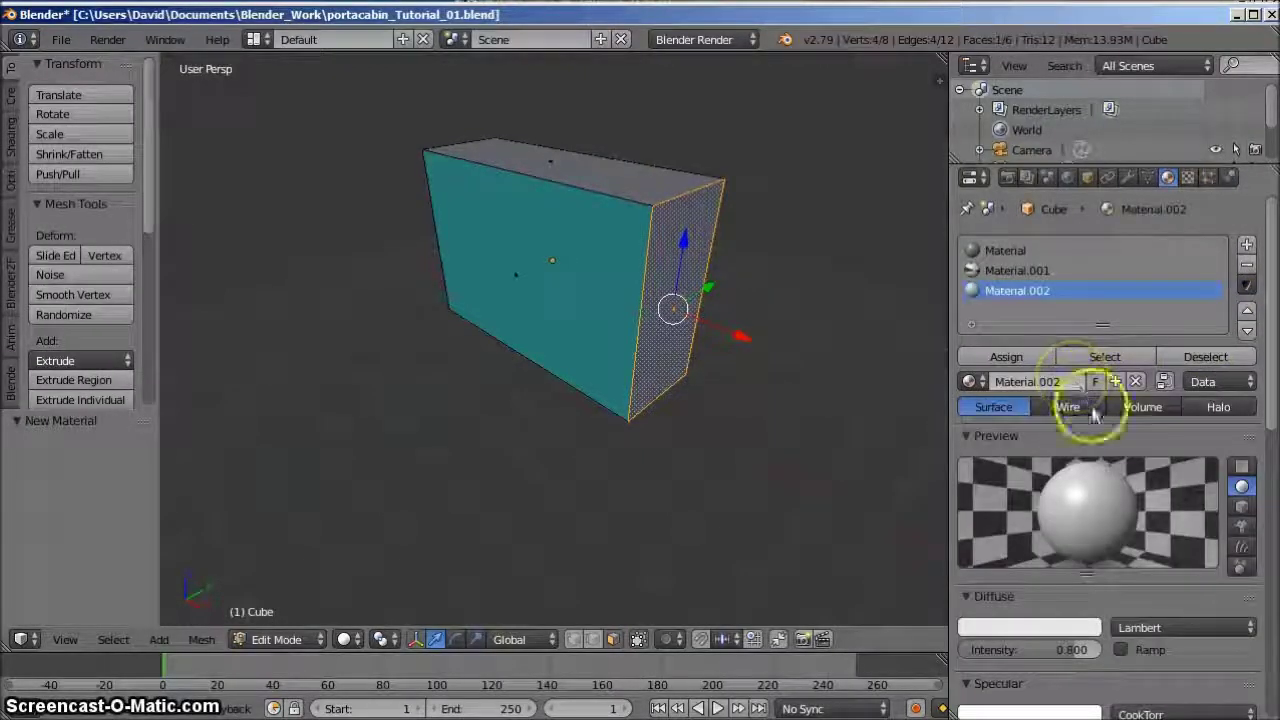
{"action": "left_click", "coordinate": [1035, 635]}
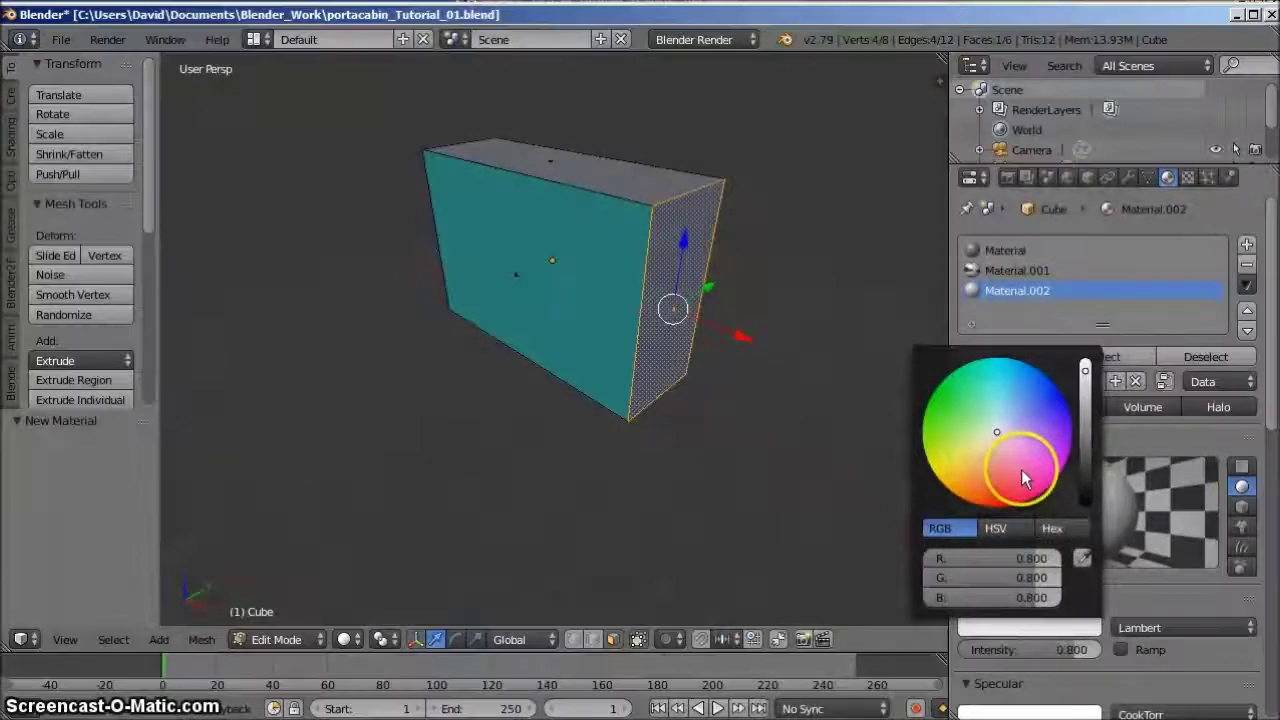
{"action": "left_click", "coordinate": [1021, 470]}
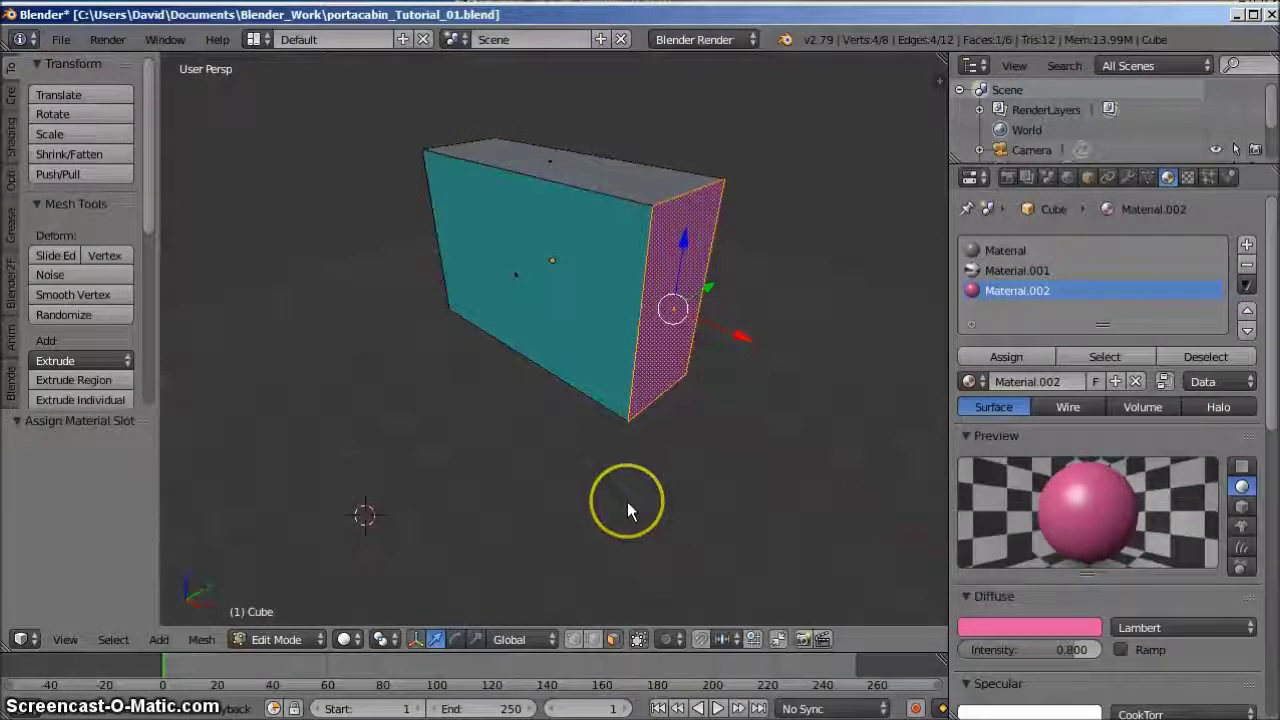
- Create a new image texture for Material.002 loaded from White_Portacabin_End_256x512.bmp
{"action": "left_click", "coordinate": [1188, 177]}
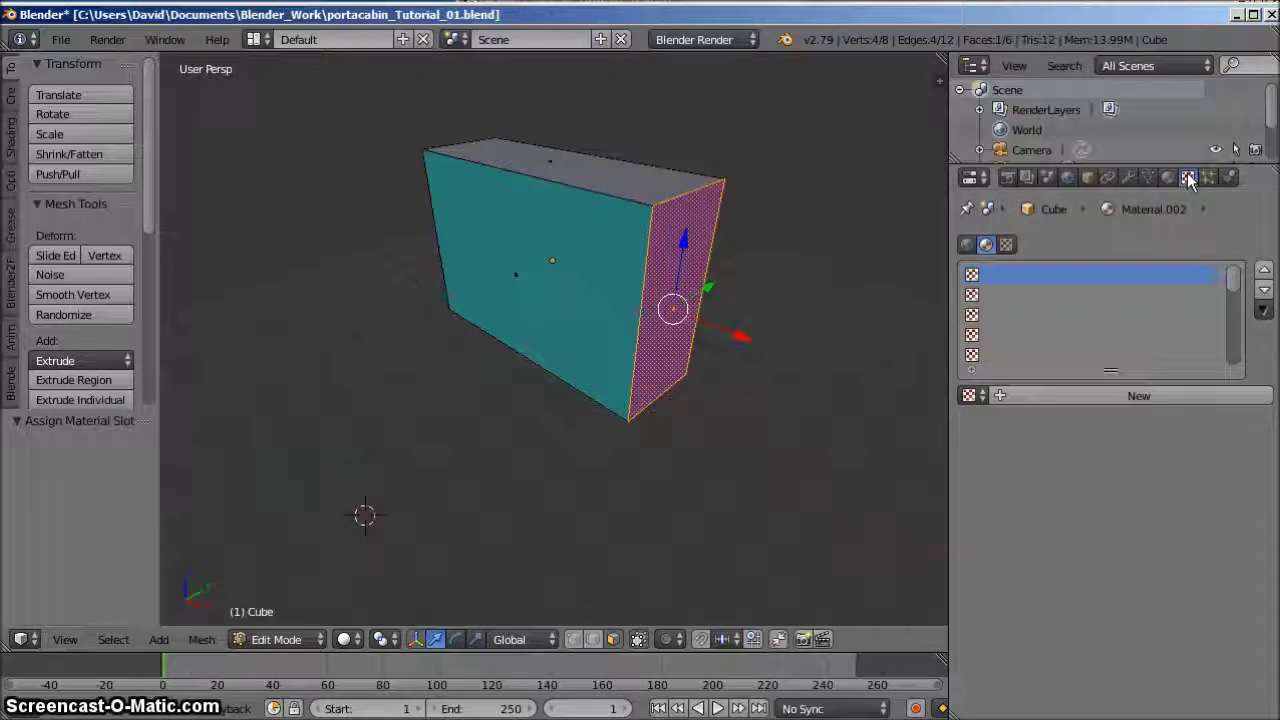
{"action": "left_click", "coordinate": [1130, 393]}
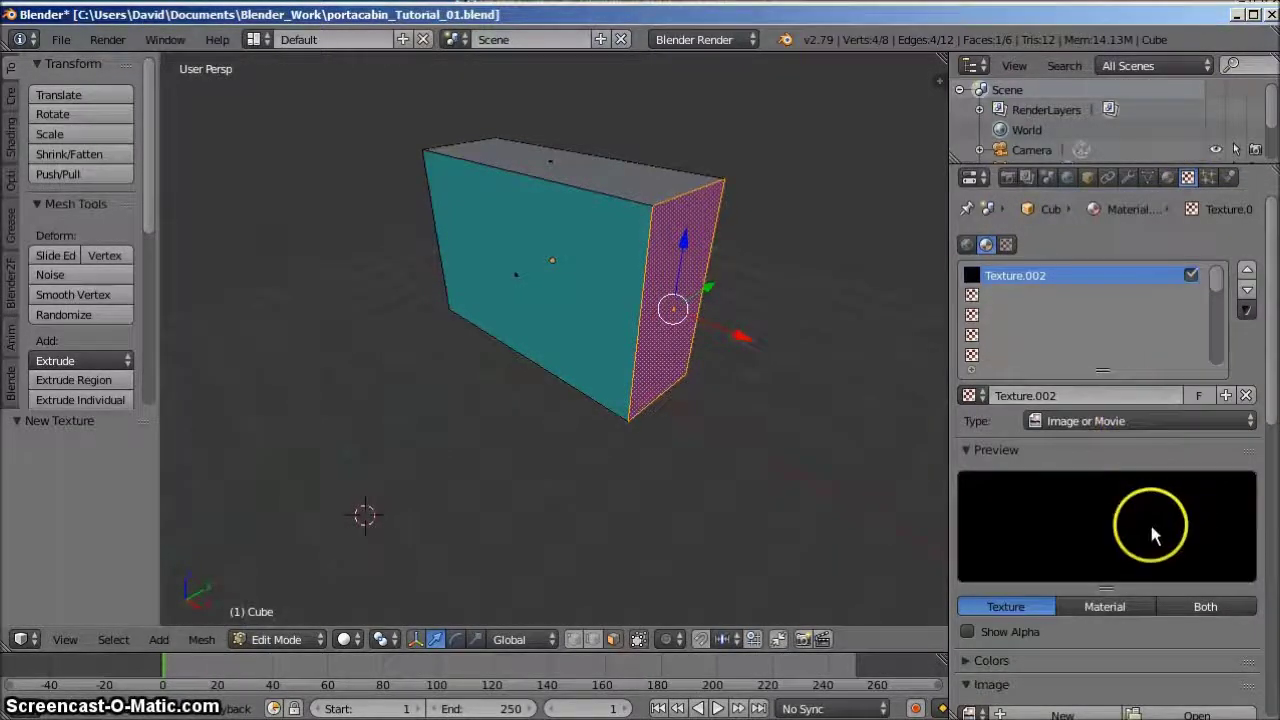
{"action": "scroll", "coordinate": [1150, 524], "scroll_direction": "down", "scroll_amount": 3}
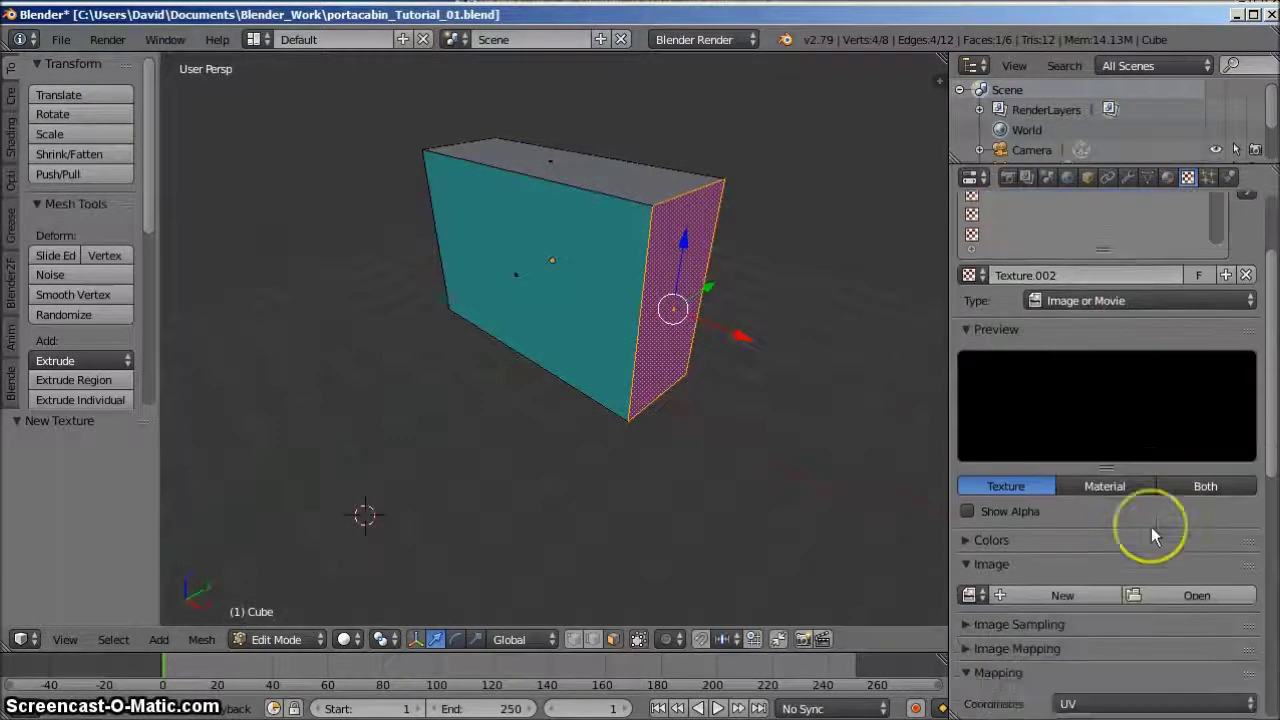
{"action": "left_click", "coordinate": [1193, 596]}
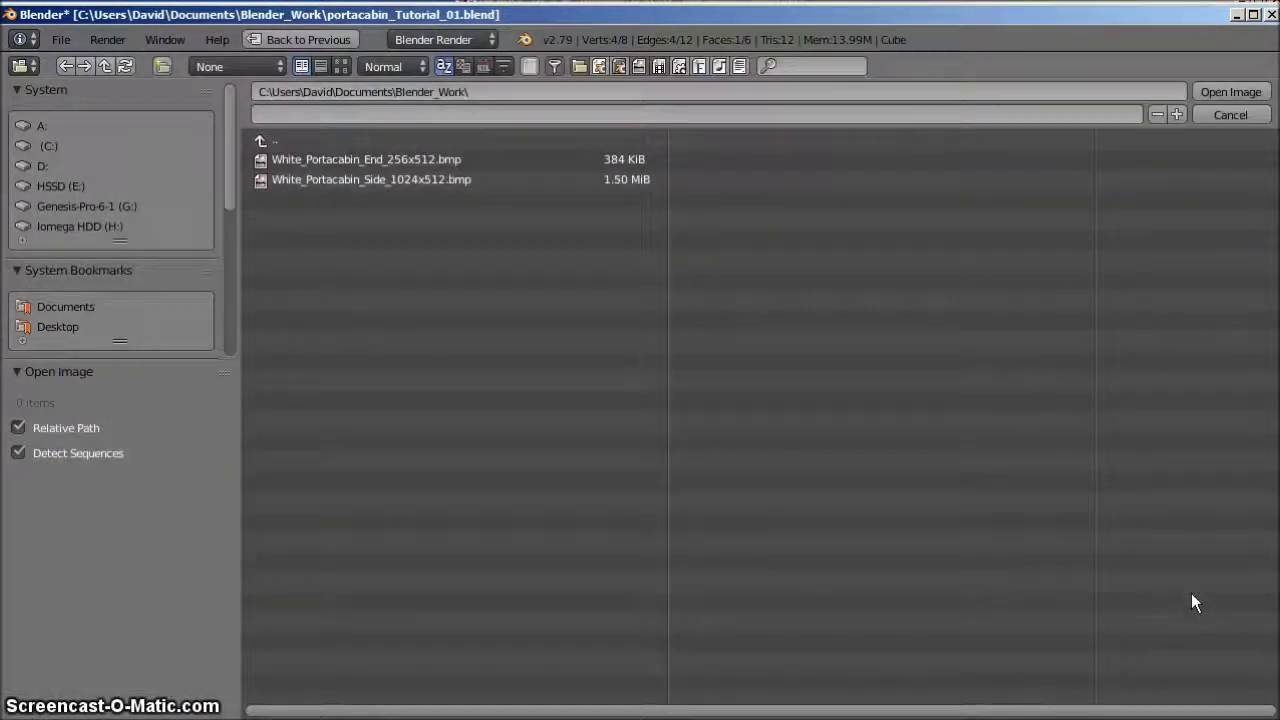
{"action": "double_click", "coordinate": [506, 157]}
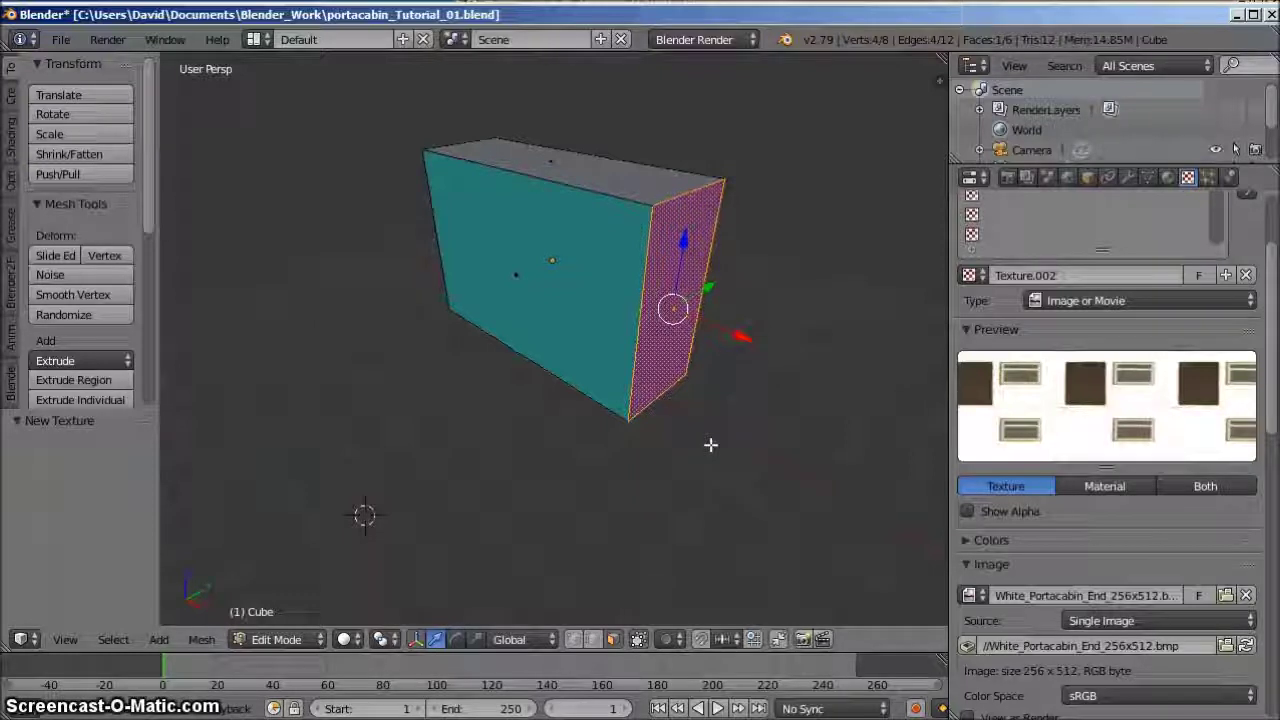
- Unwrap the end face with U > Unwrap and switch to the UV Editing layout
{"action": "key", "text": "u"}
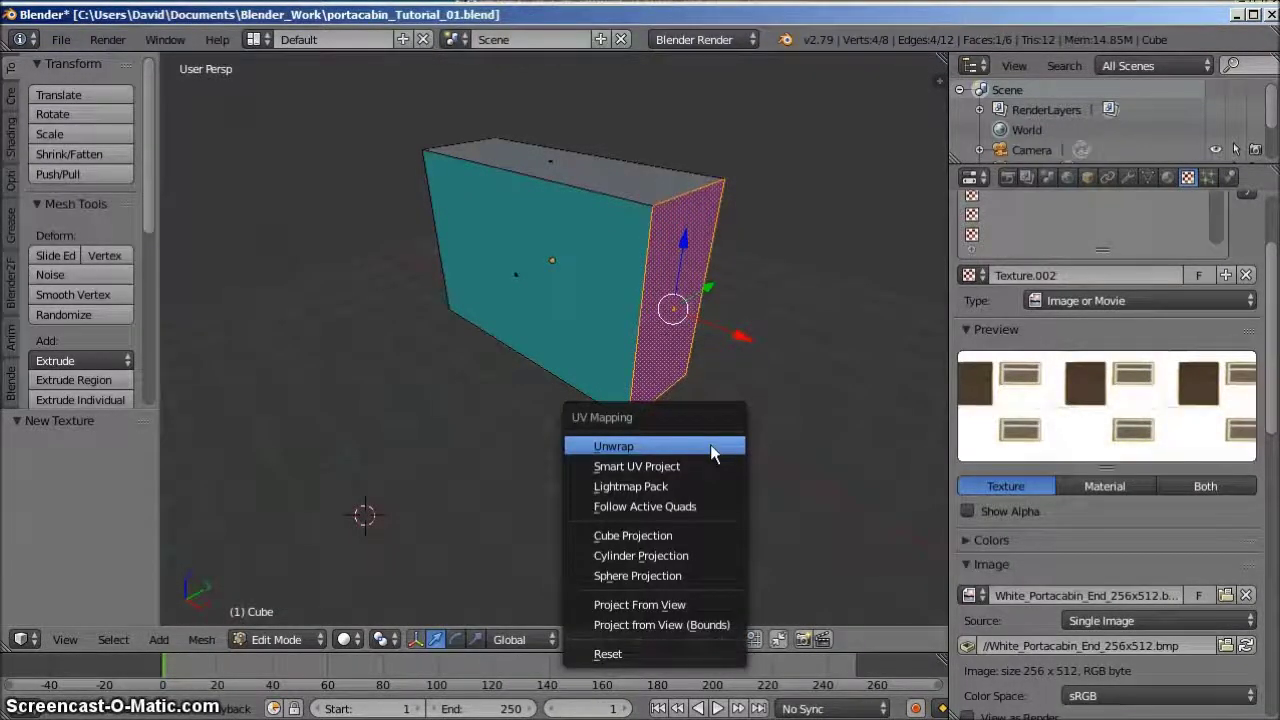
{"action": "left_click", "coordinate": [710, 446]}
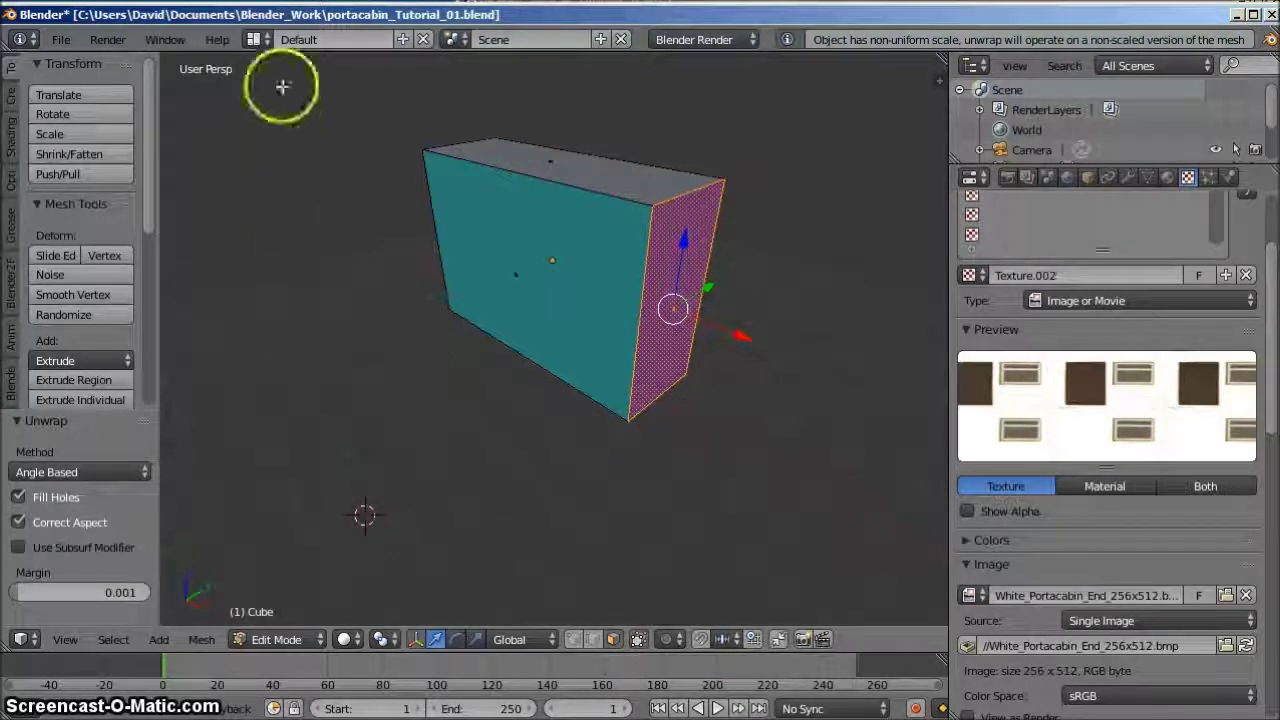
{"action": "left_click", "coordinate": [260, 39]}
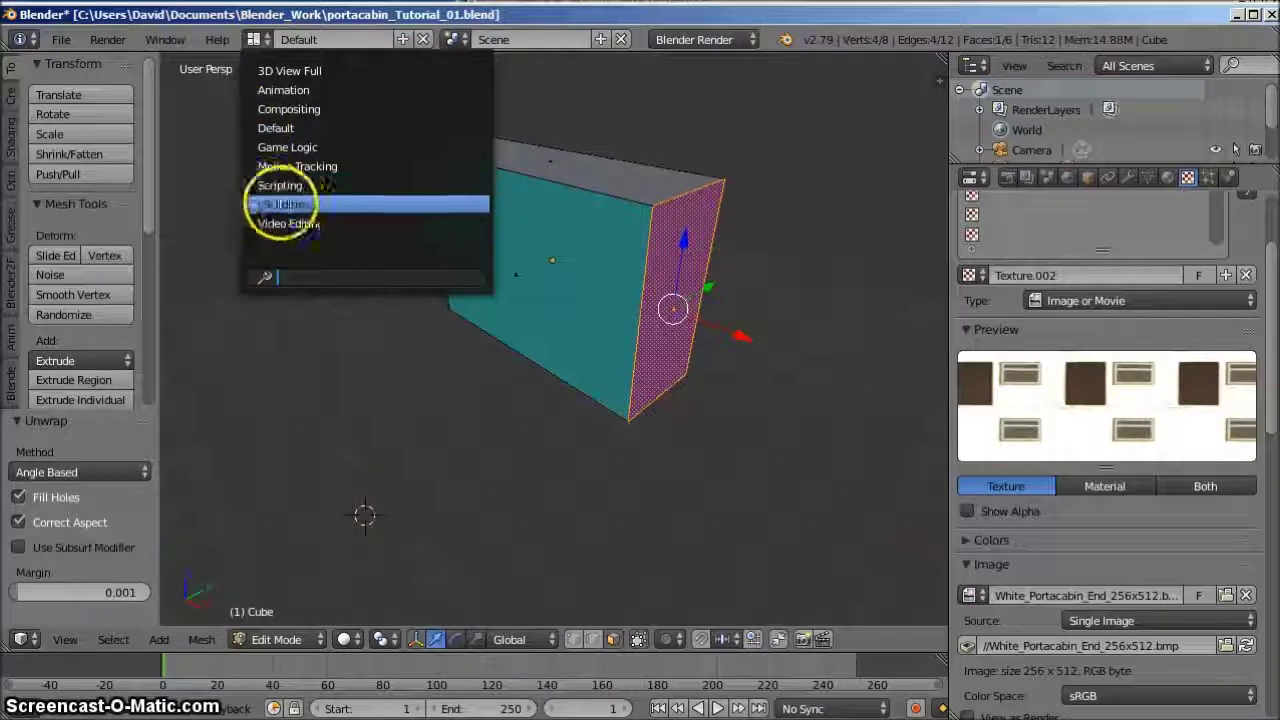
{"action": "left_click", "coordinate": [285, 204]}
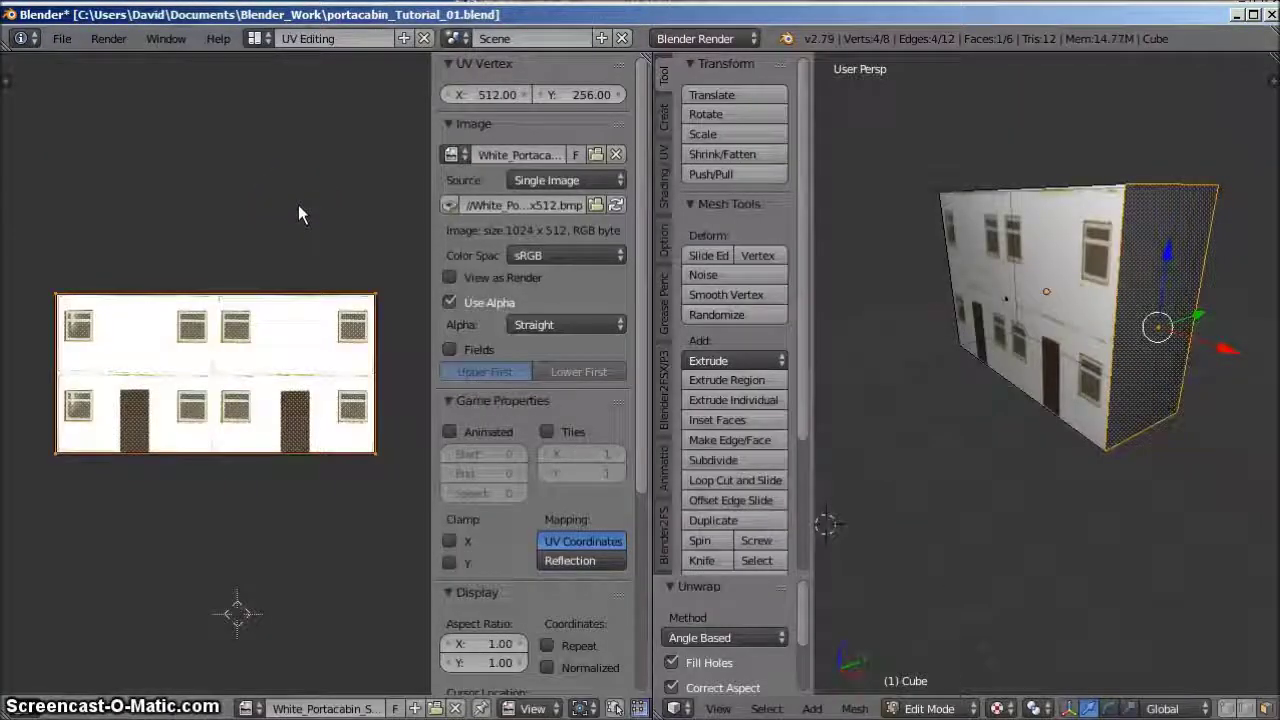
- In the UV editor, replace the side image with White_Portacabin_End_256x512.bmp for the end face
{"action": "left_click", "coordinate": [343, 555]}
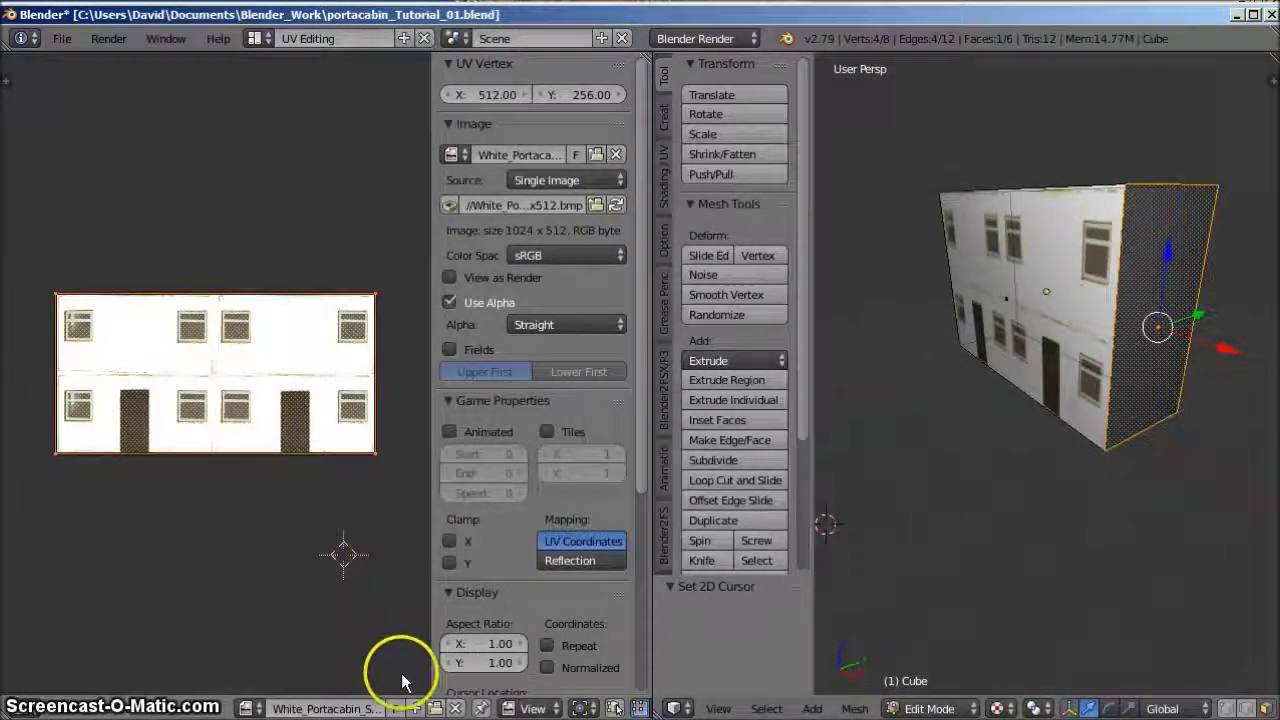
{"action": "left_click", "coordinate": [456, 708]}
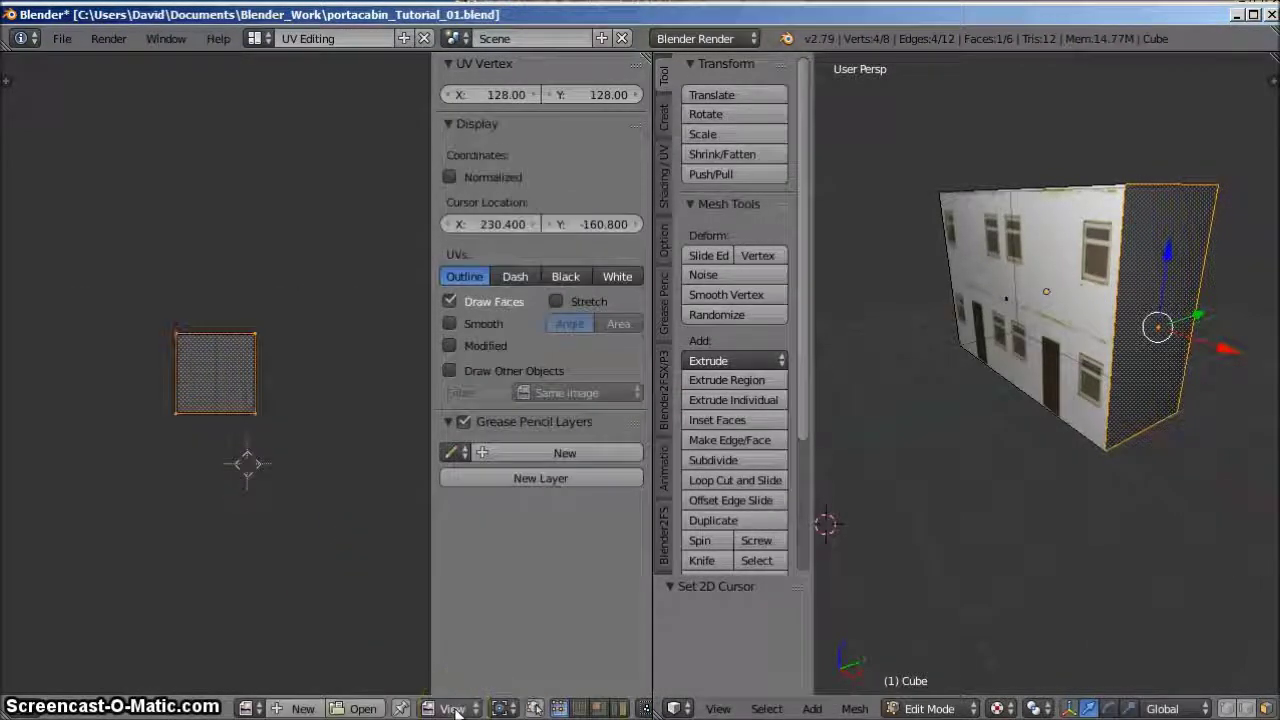
{"action": "left_click", "coordinate": [362, 708]}
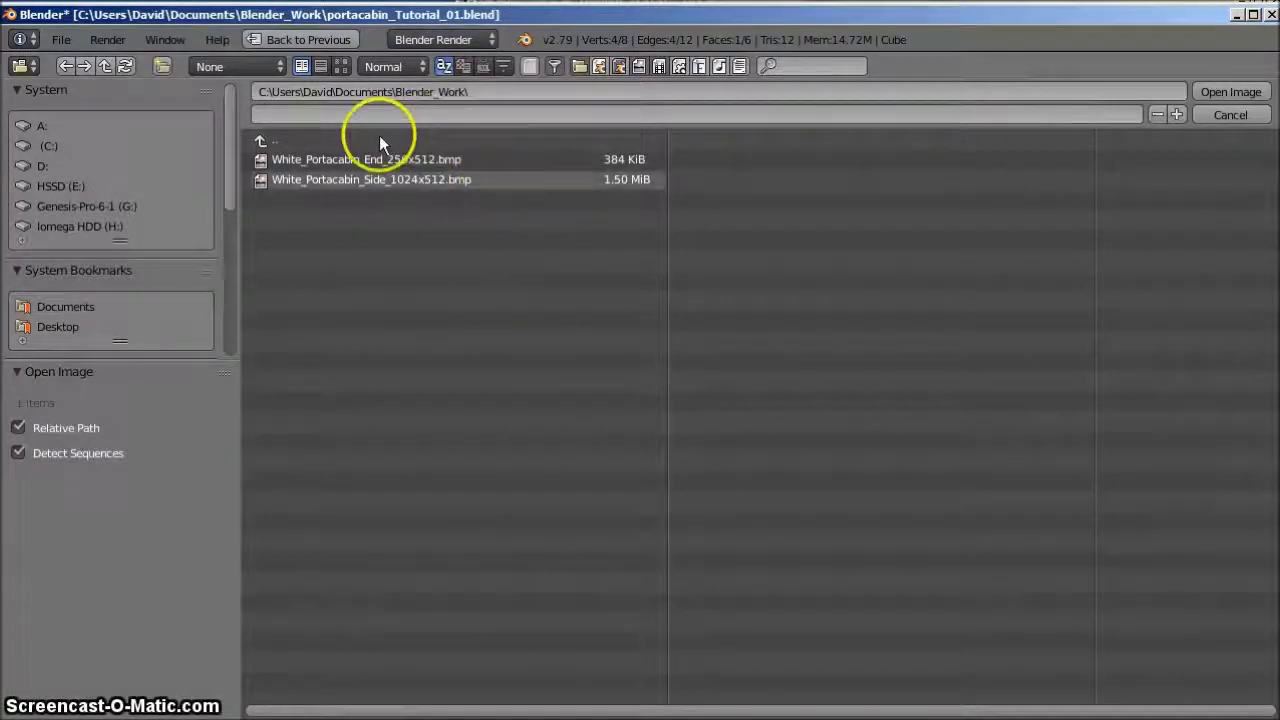
{"action": "left_click", "coordinate": [523, 159]}
{"action": "double_click", "coordinate": [521, 159]}
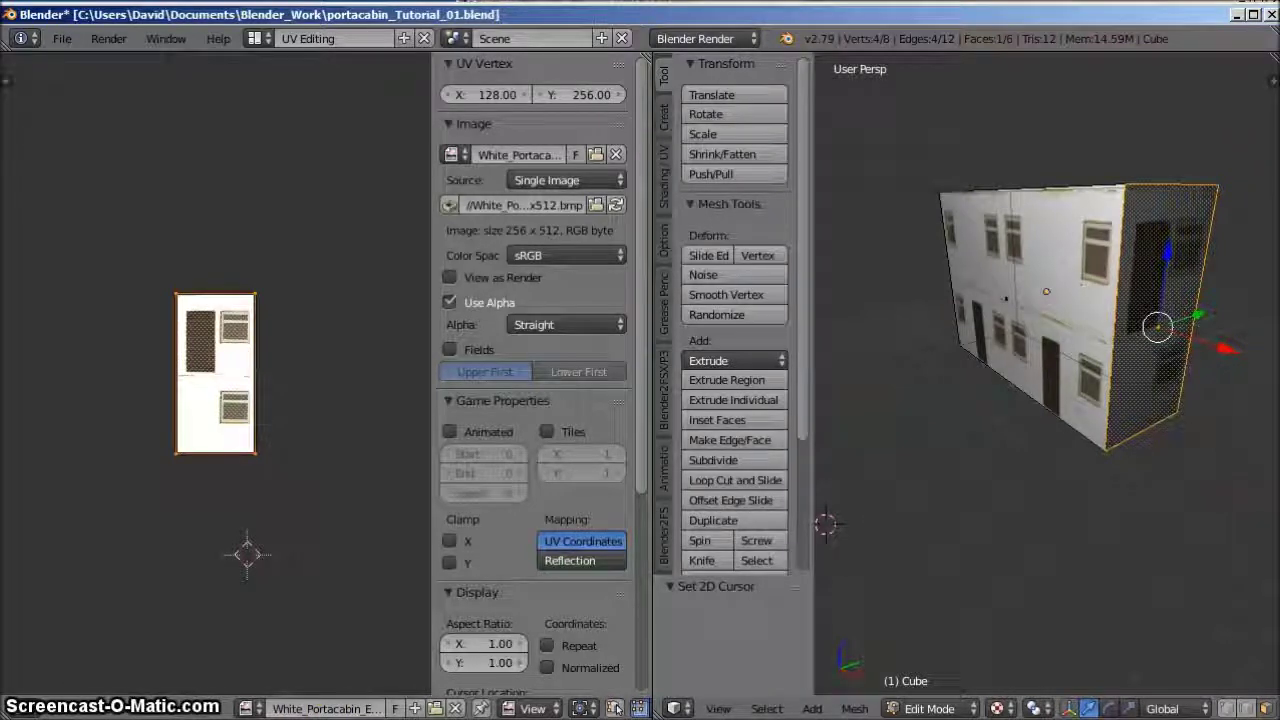
{"action": "left_click", "coordinate": [320, 630]}
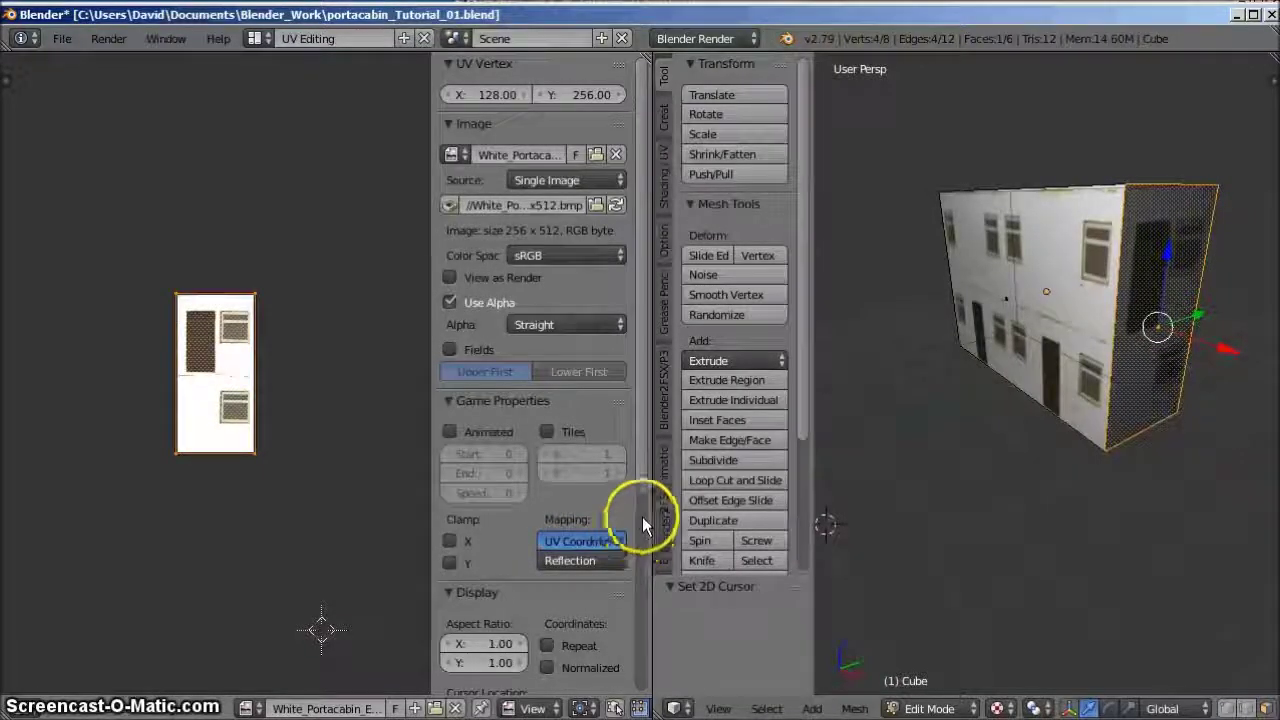
{"action": "left_click", "coordinate": [255, 42]}
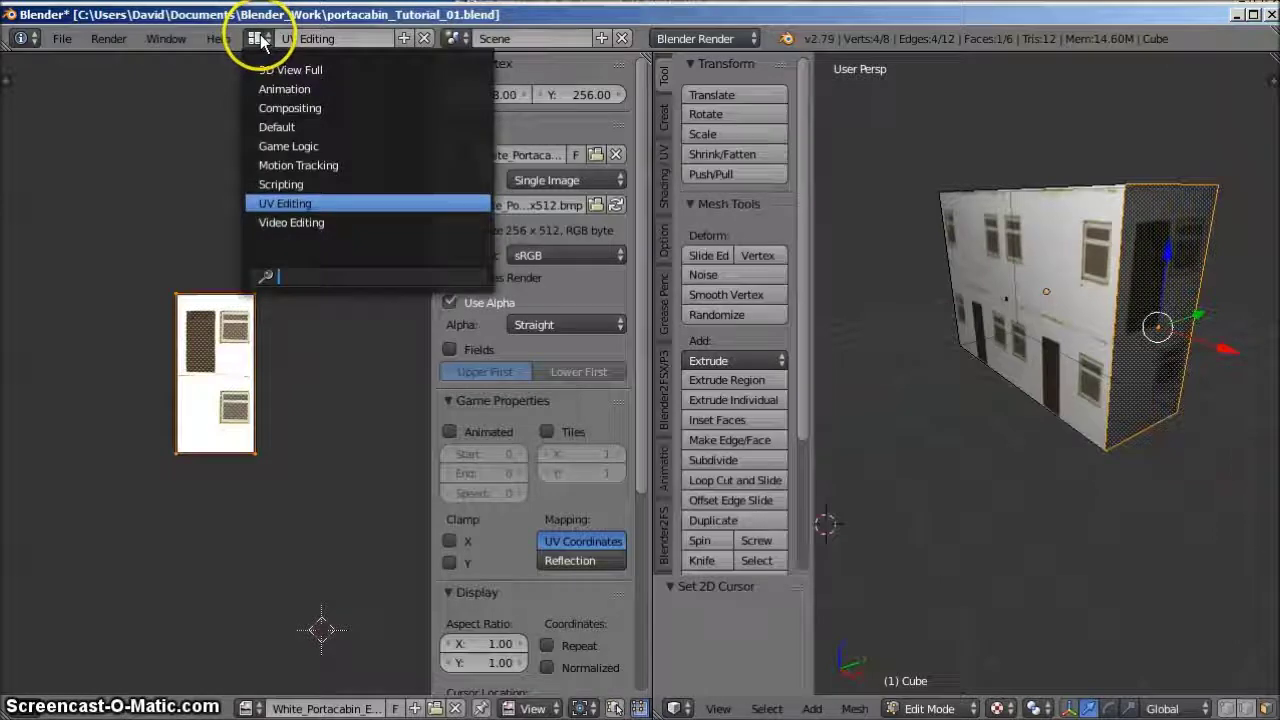
- Return to the Default layout and set viewport shading to Texture to see the portacabin walls
{"action": "left_click", "coordinate": [280, 127]}
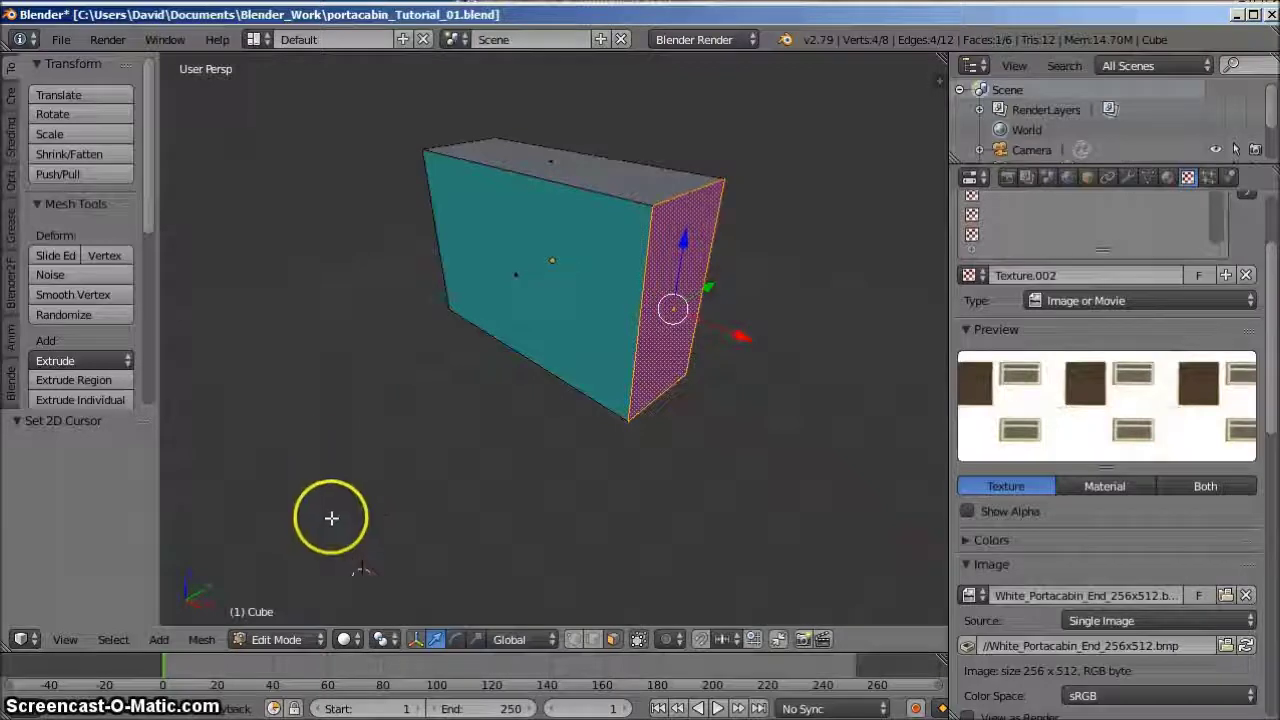
{"action": "left_click", "coordinate": [347, 640]}
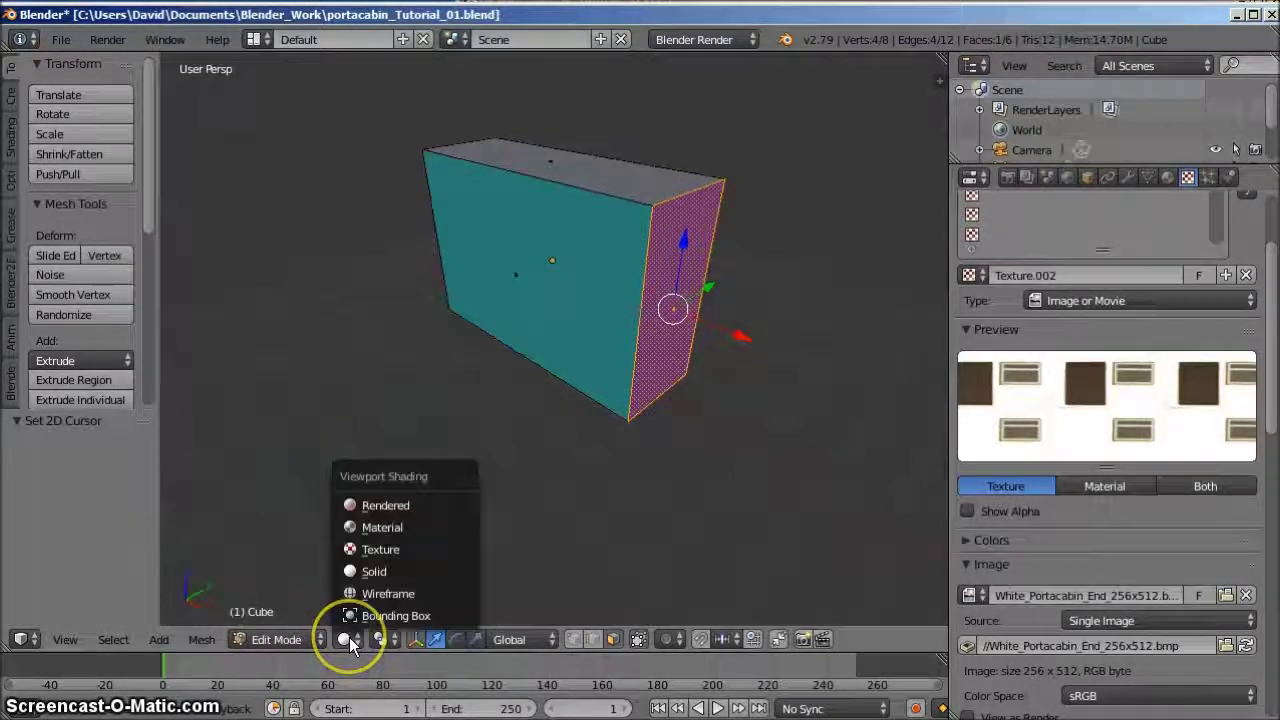
{"action": "left_click", "coordinate": [380, 550]}
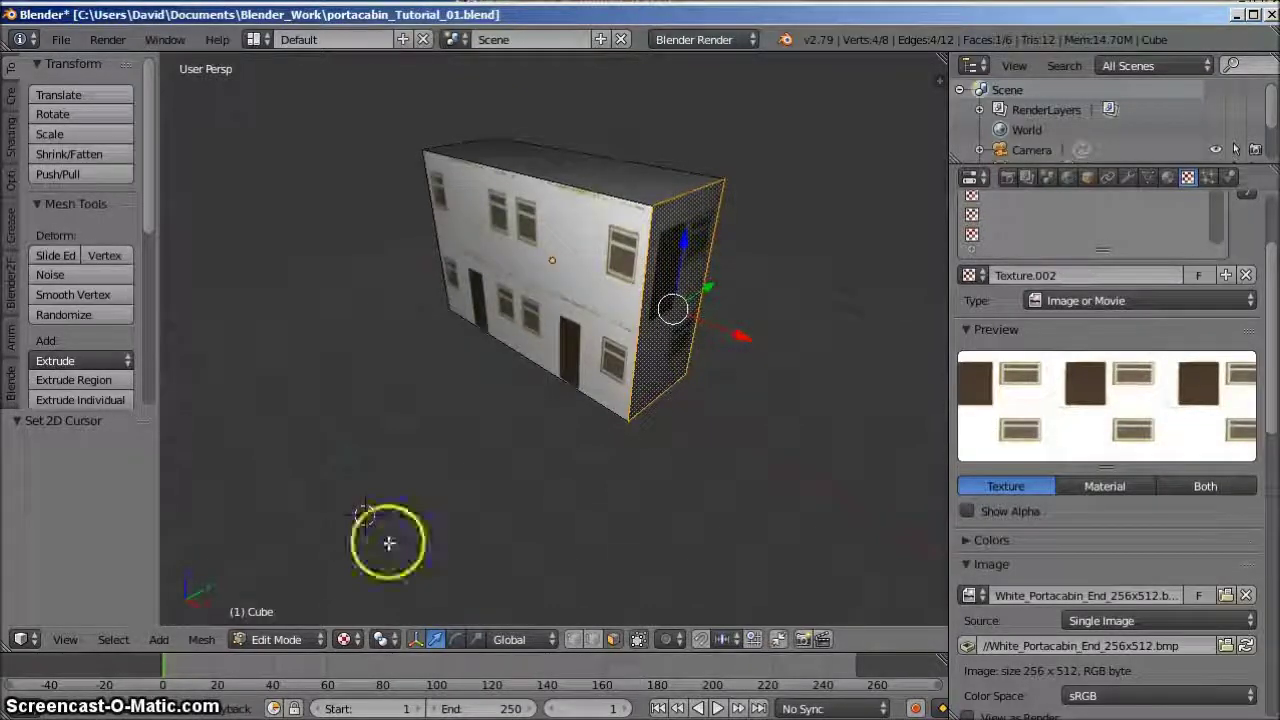
{"action": "left_click", "coordinate": [60, 39]}
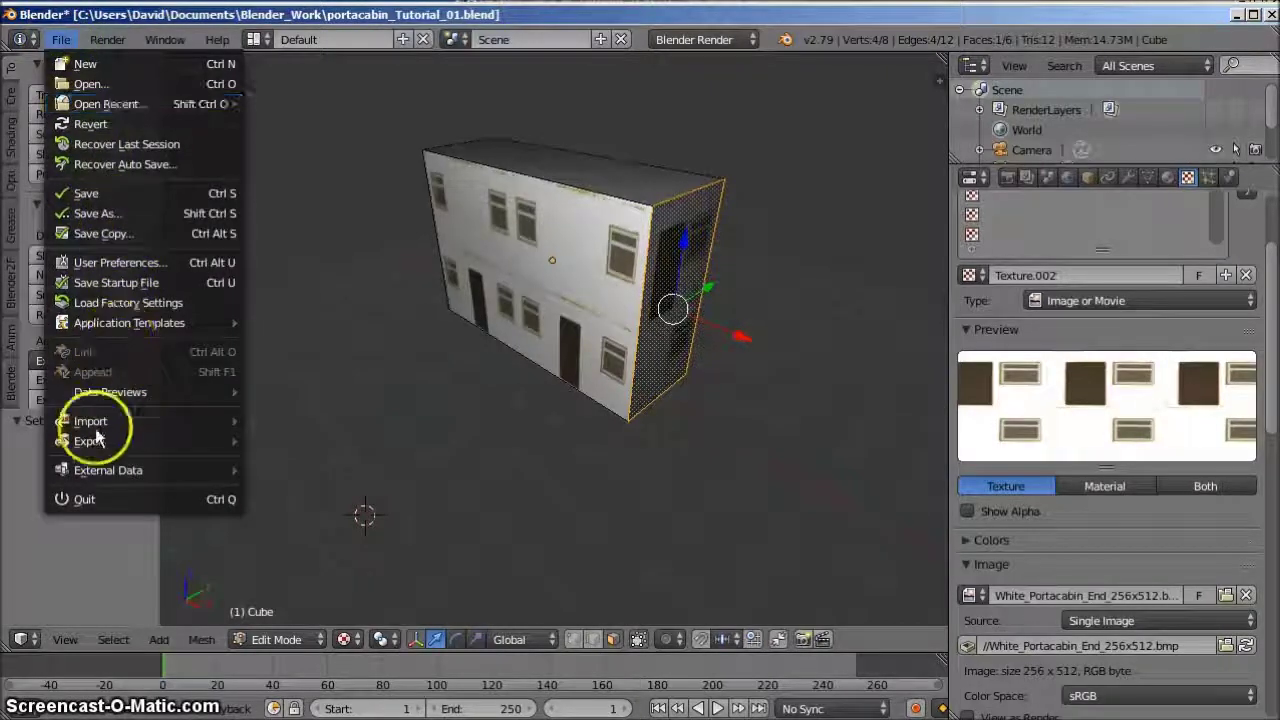
- Export the model as Collada (.dae) to portacabin_Tutorial_01.dae
{"action": "mouse_move", "coordinate": [96, 444]}
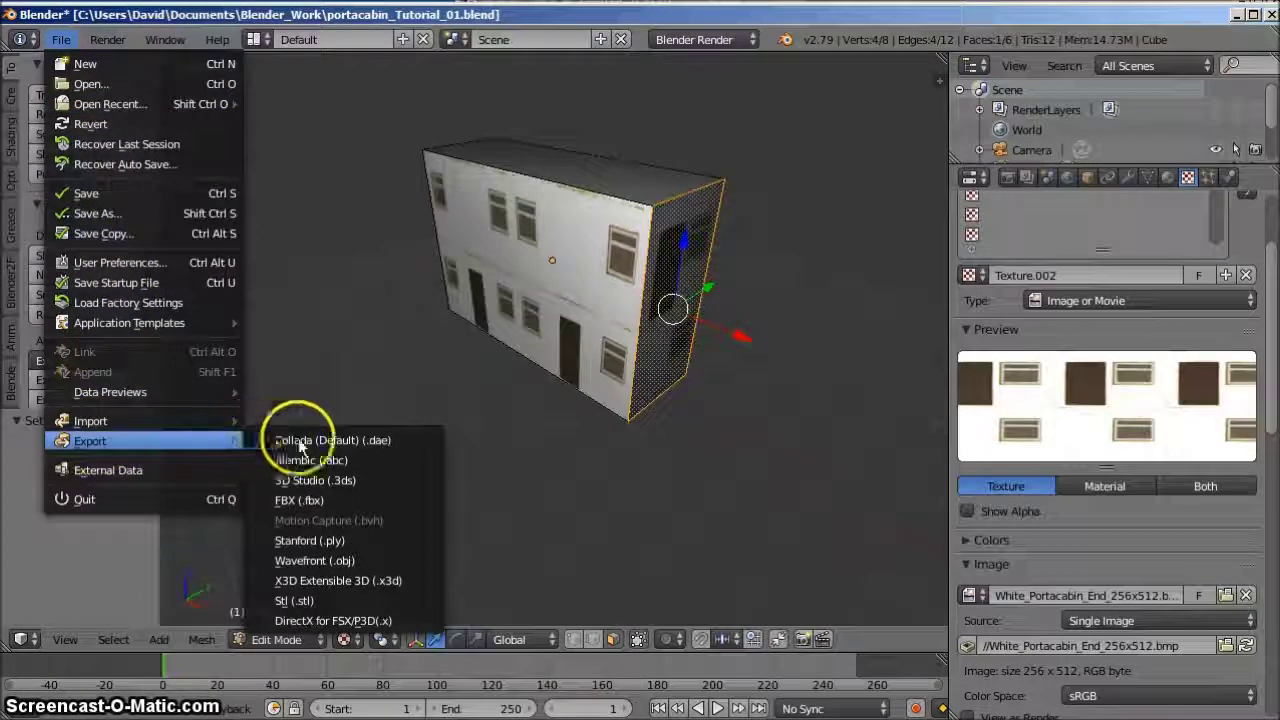
{"action": "left_click", "coordinate": [351, 440]}
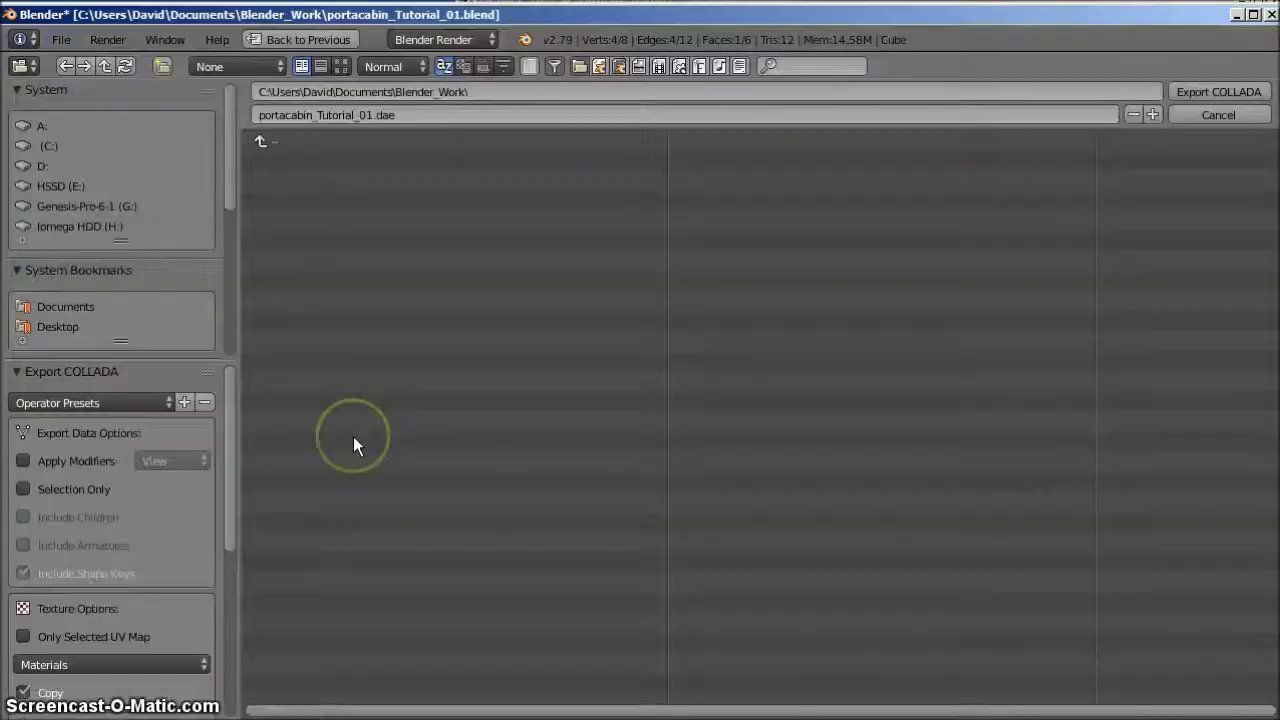
{"action": "left_click", "coordinate": [358, 436]}
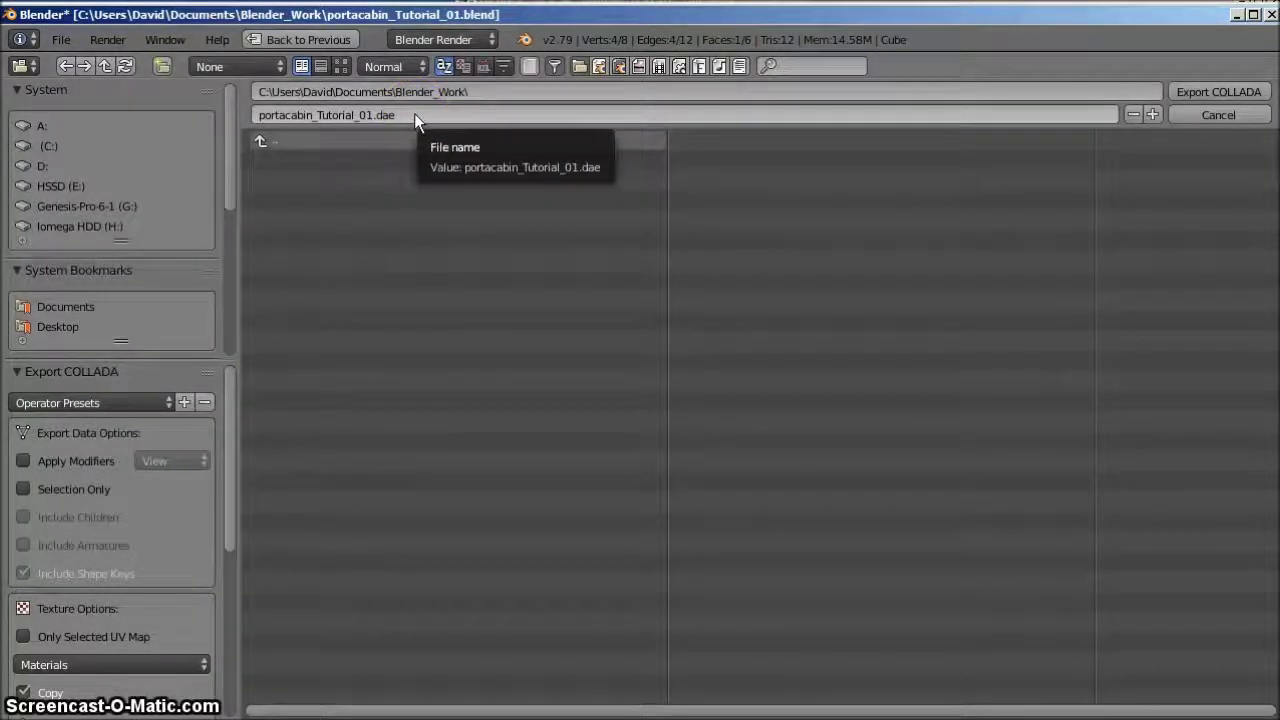
{"action": "left_click_drag", "start_coordinate": [428, 145], "coordinate": [1098, 237]}
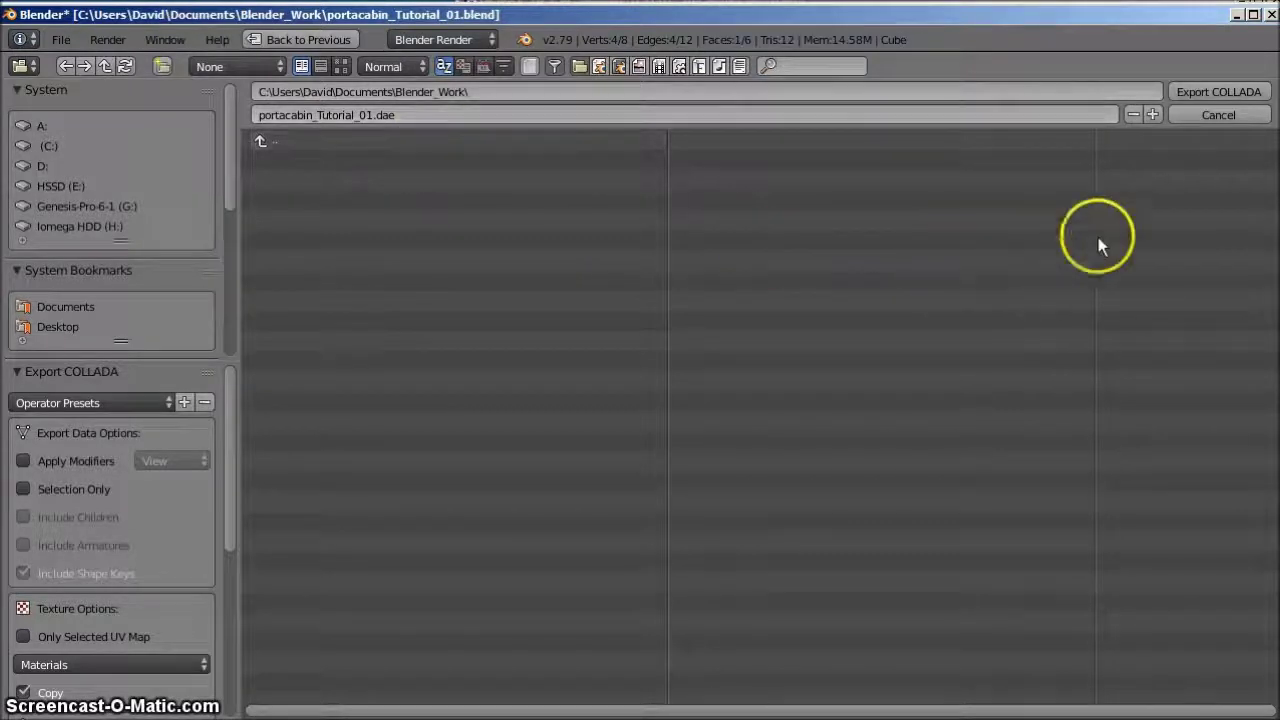
{"action": "left_click", "coordinate": [1214, 91]}
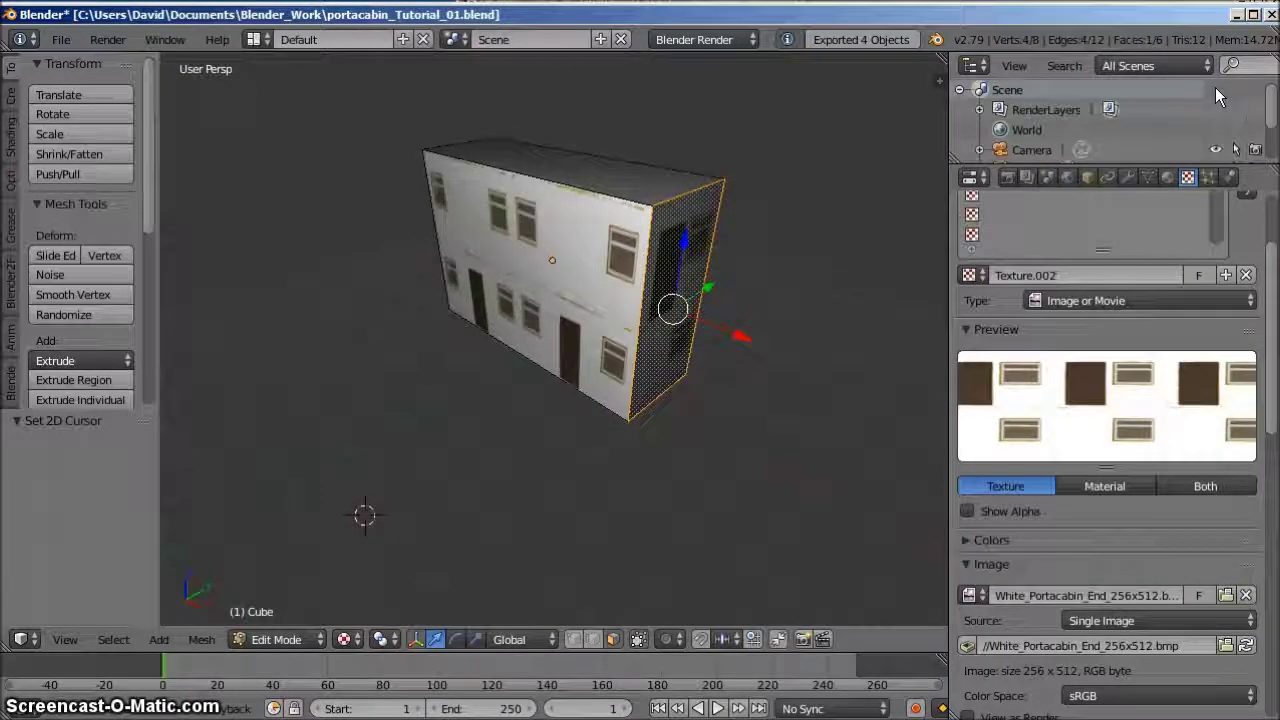
{"action": "left_click_drag", "start_coordinate": [563, 320], "coordinate": [357, 466]}
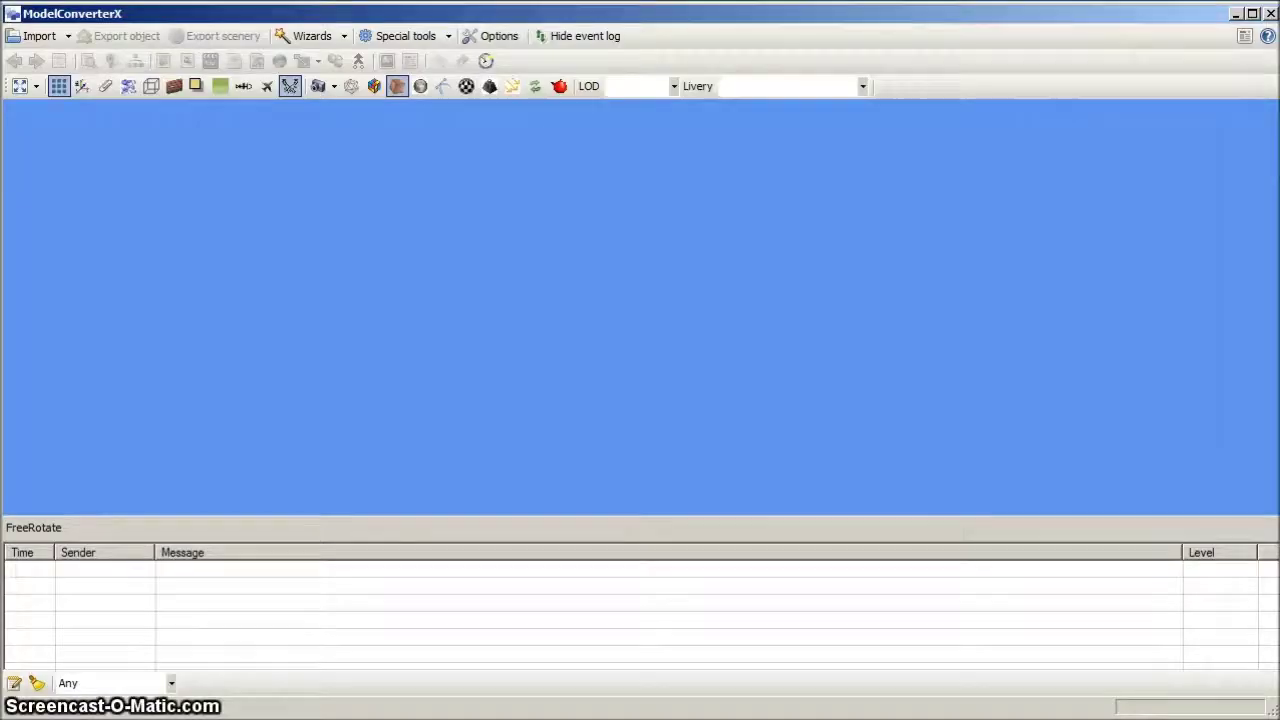
- Import portacabin_Tutorial_01.dae from Blender_Work as COLLADA and orbit to check its textures
{"action": "left_click", "coordinate": [38, 36]}
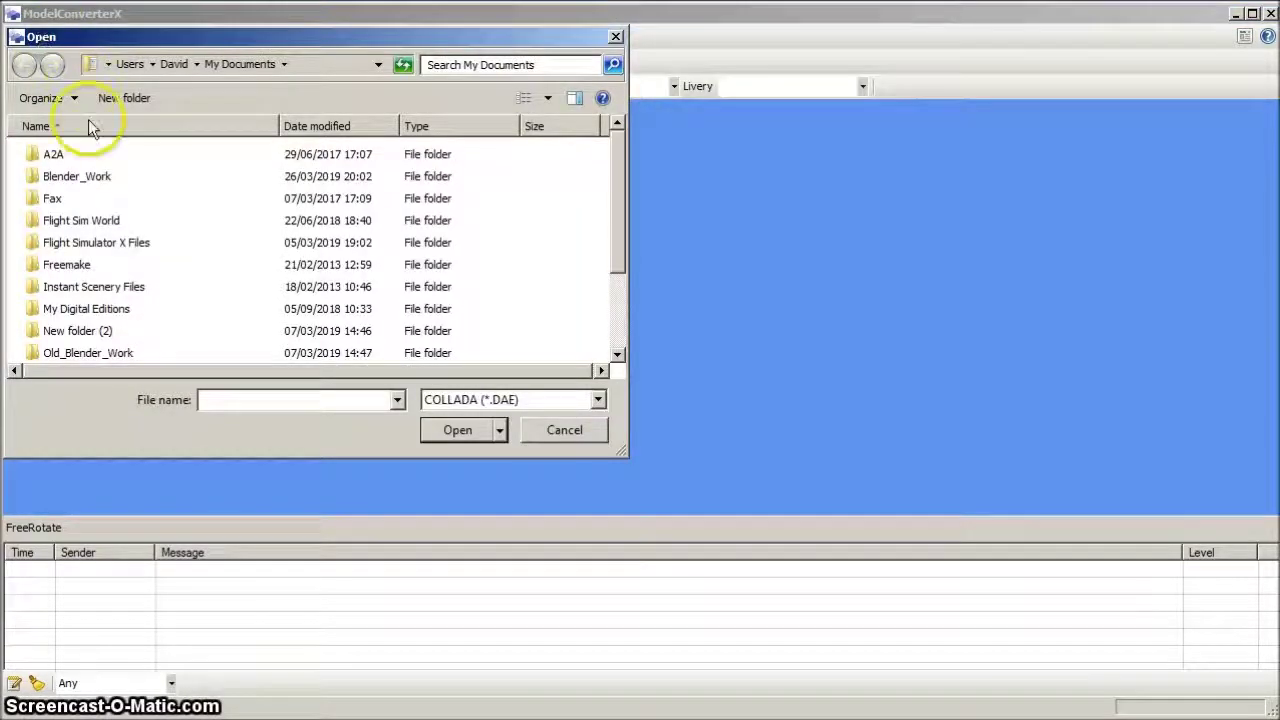
{"action": "double_click", "coordinate": [70, 178]}
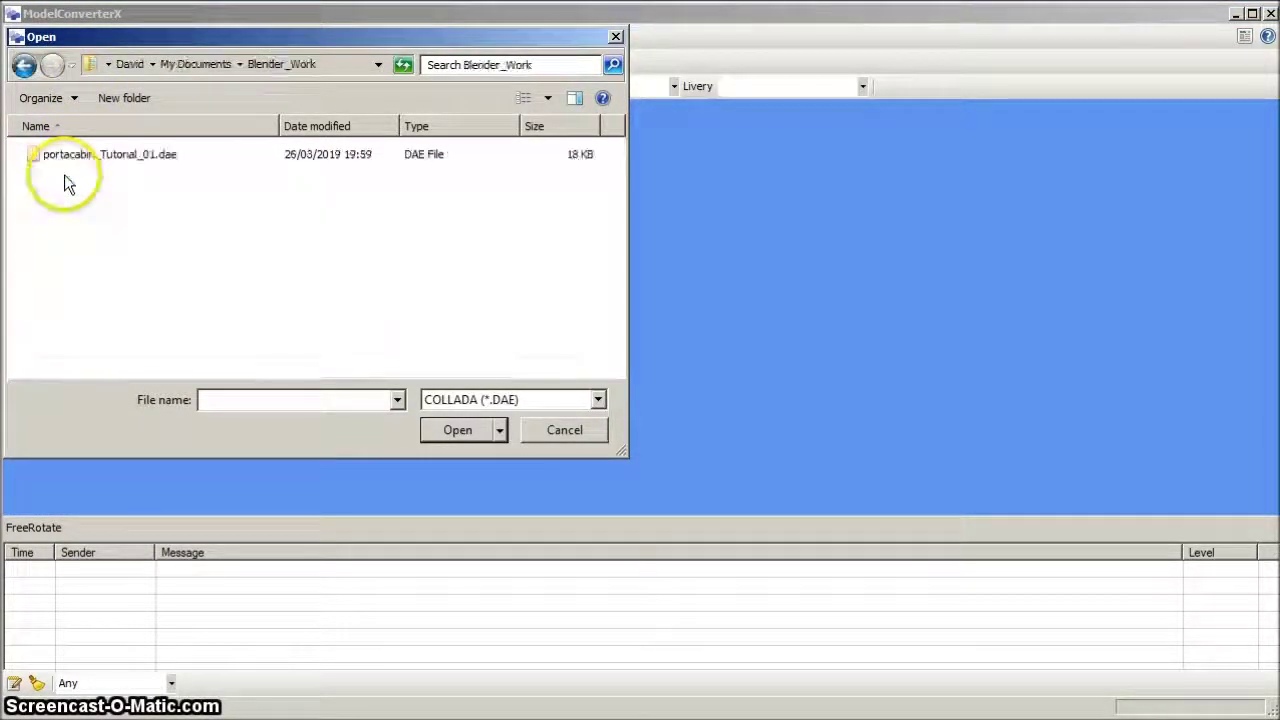
{"action": "left_click", "coordinate": [598, 399]}
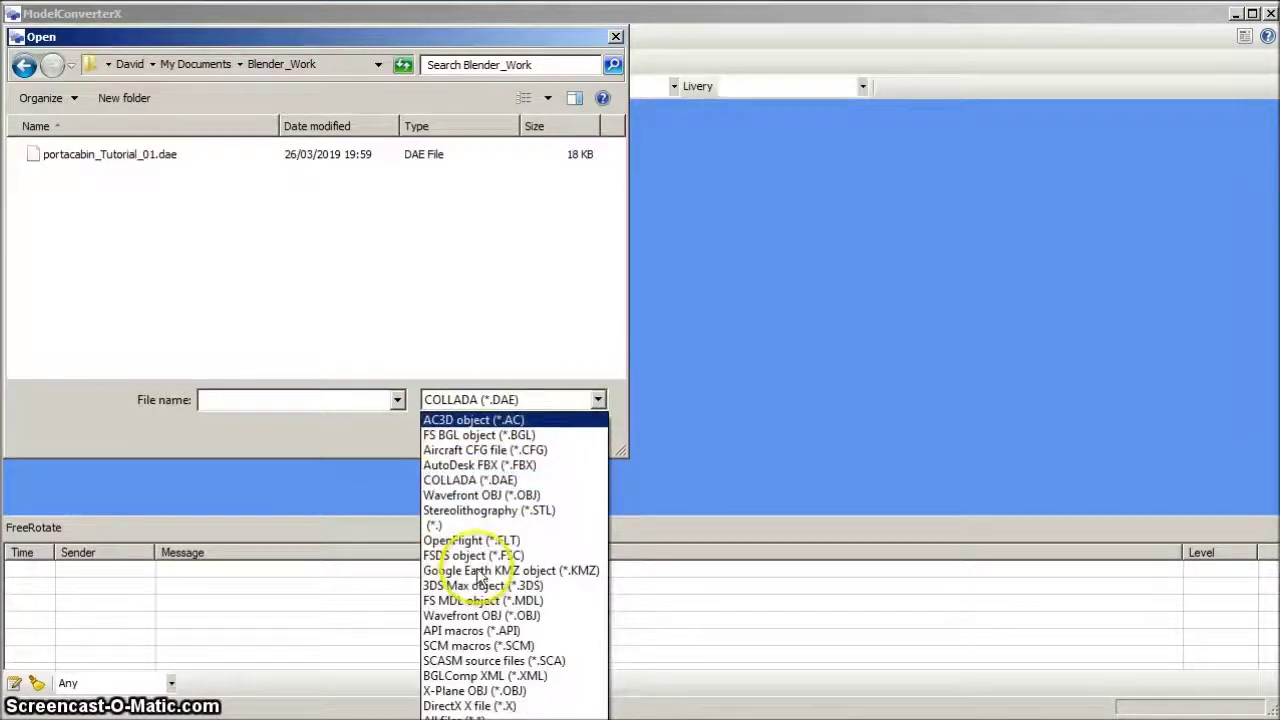
{"action": "left_click", "coordinate": [517, 480]}
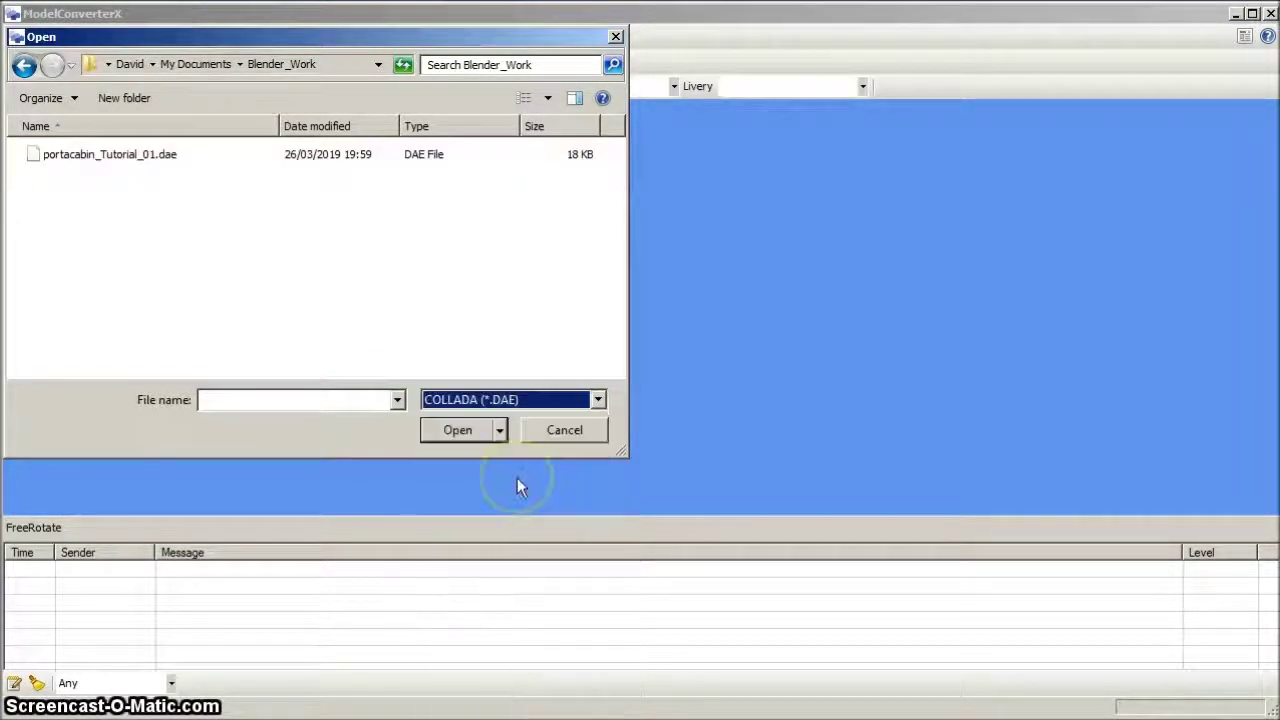
{"action": "double_click", "coordinate": [137, 158]}
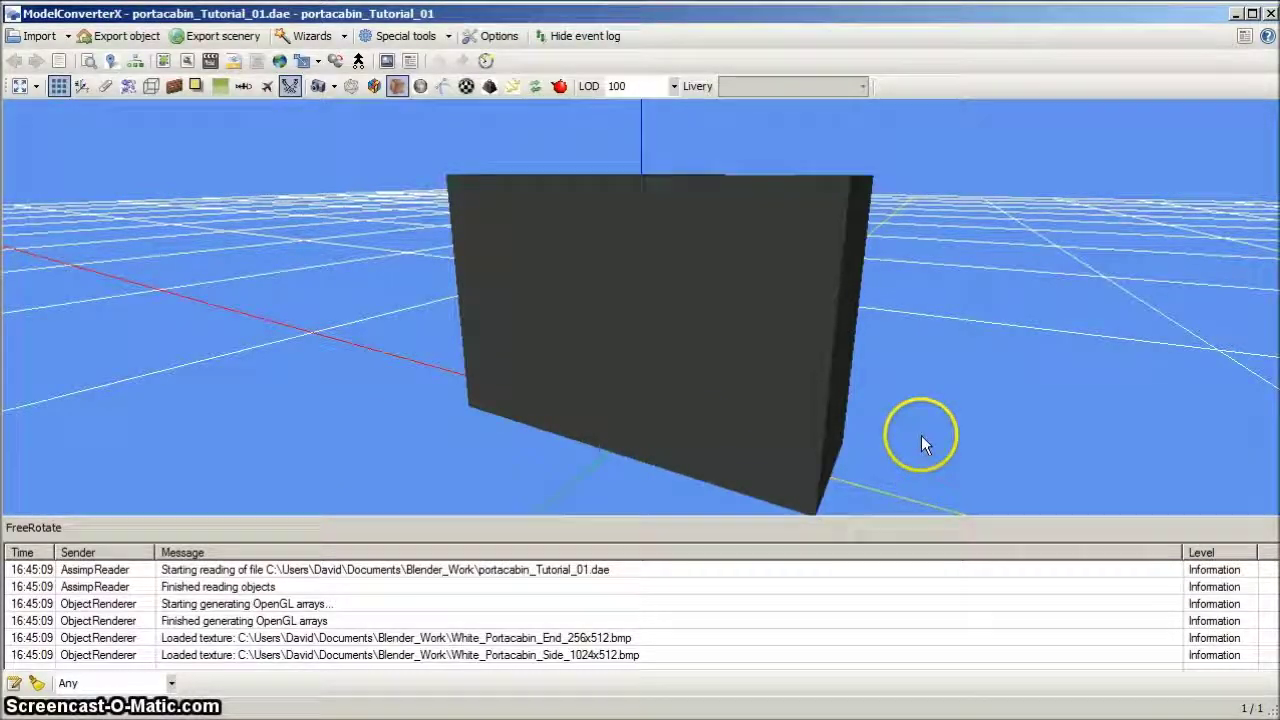
{"action": "left_click_drag", "start_coordinate": [922, 445], "coordinate": [517, 431]}
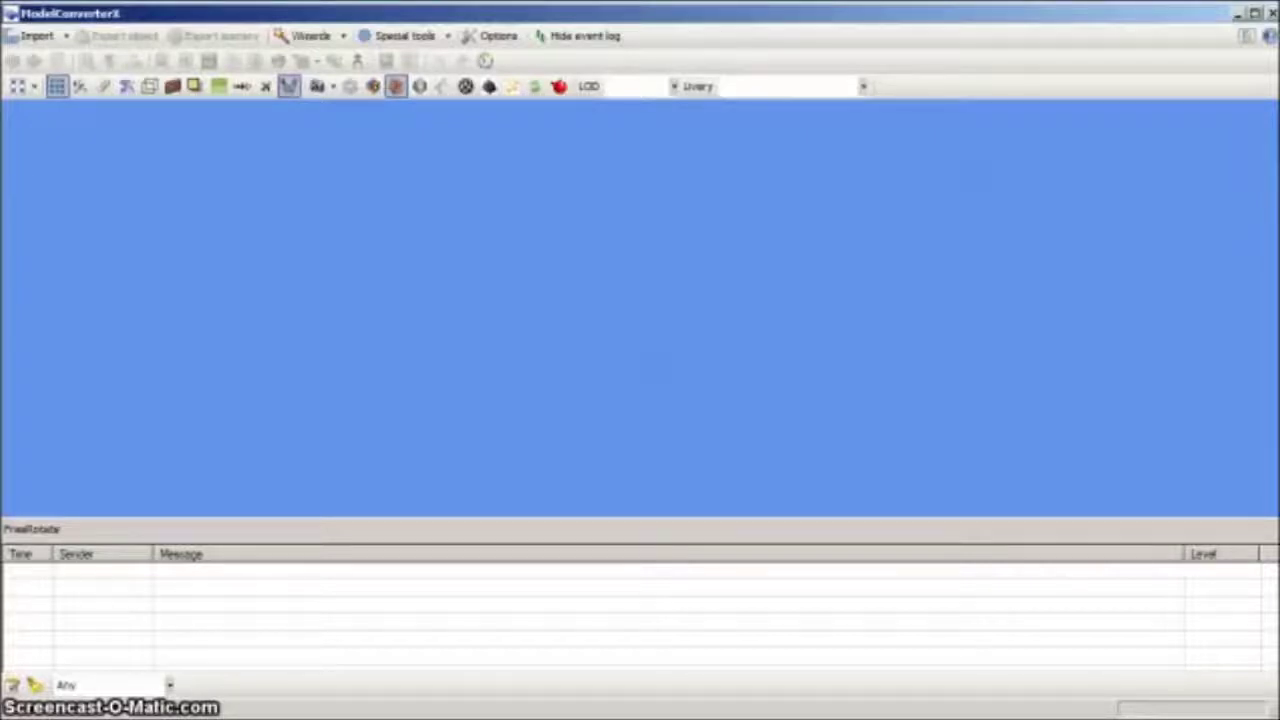
- Start the Convert and Place Object wizard with portacabin_Tutorial_01.BGL as the input model
{"action": "left_click", "coordinate": [344, 38]}
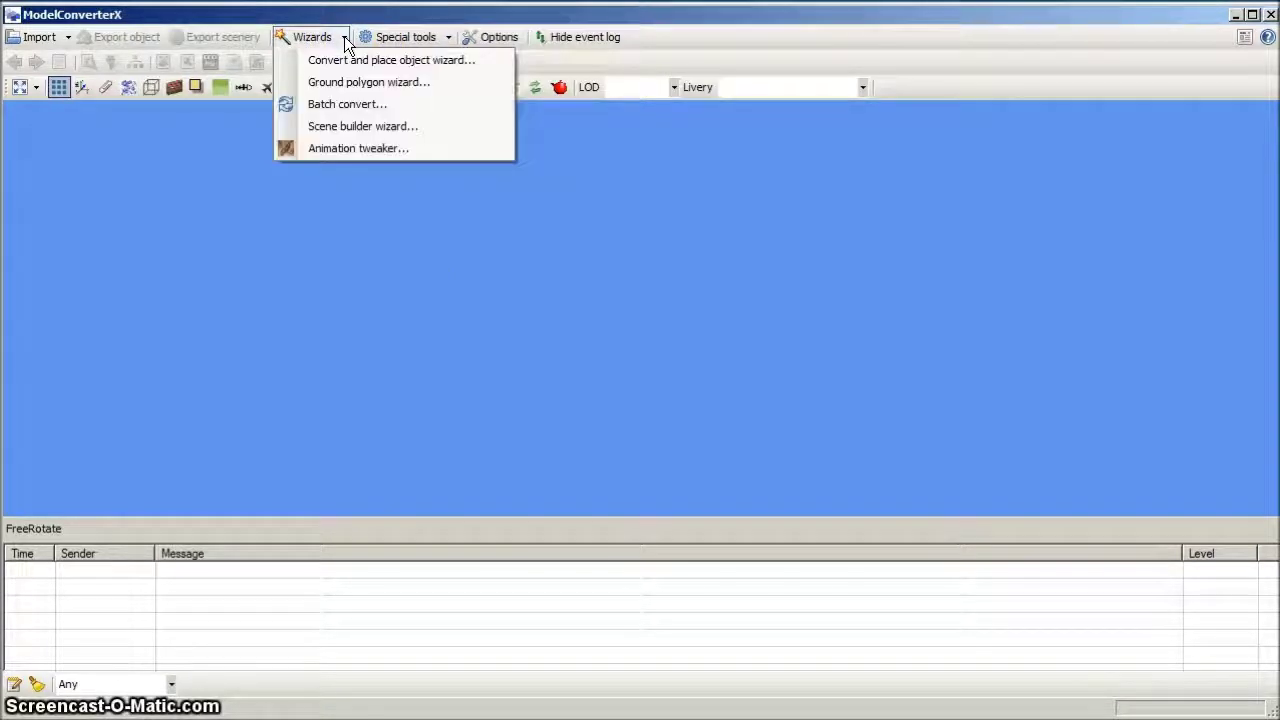
{"action": "left_click", "coordinate": [336, 59]}
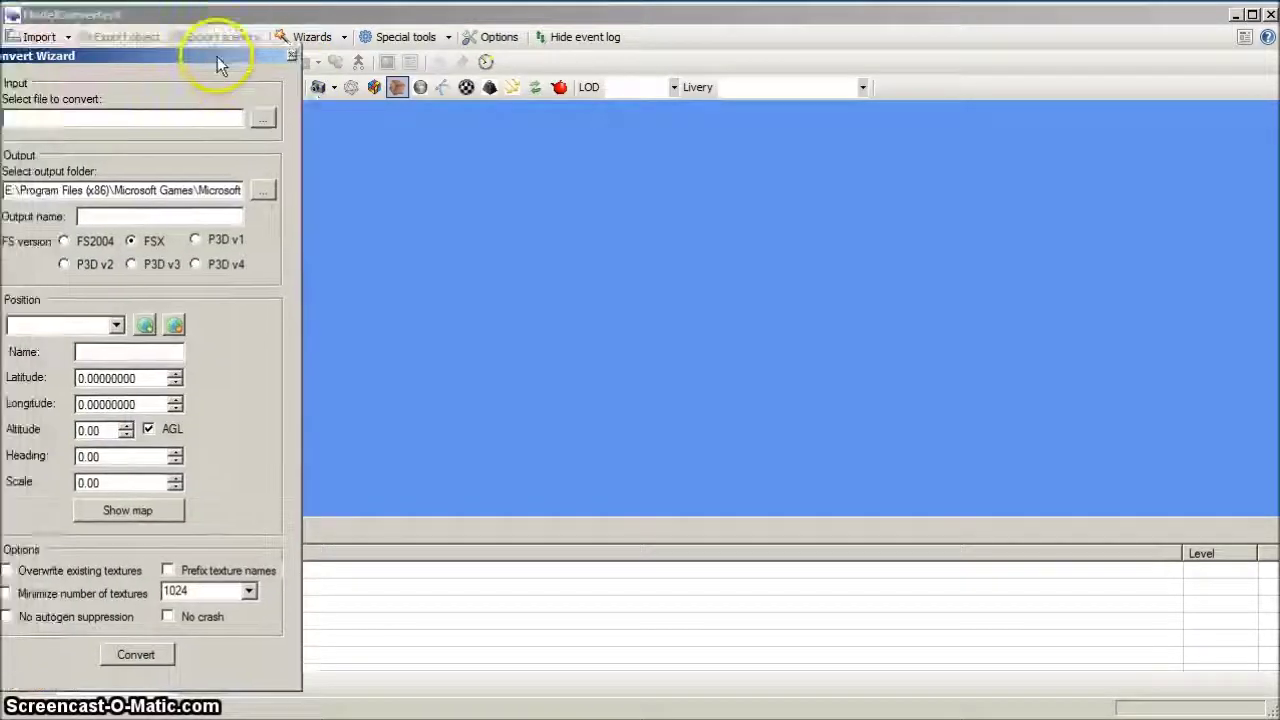
{"action": "left_click_drag", "start_coordinate": [217, 56], "coordinate": [234, 87]}
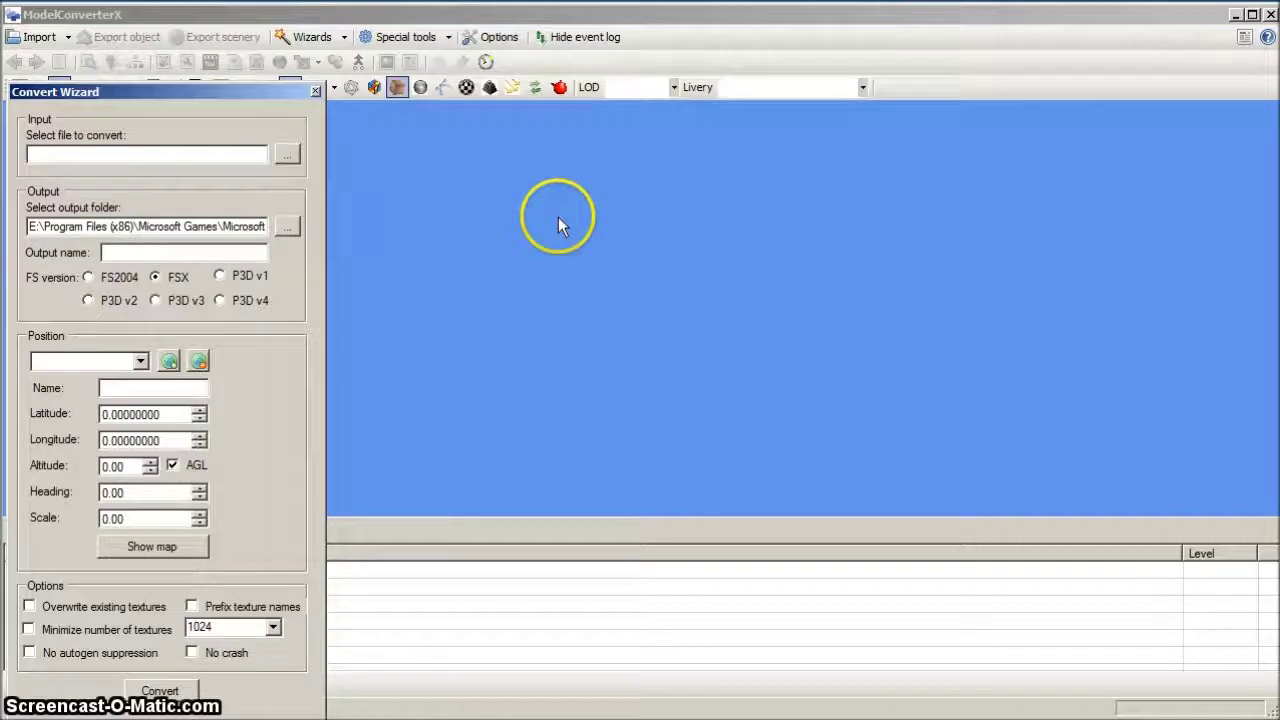
{"action": "left_click", "coordinate": [289, 156]}
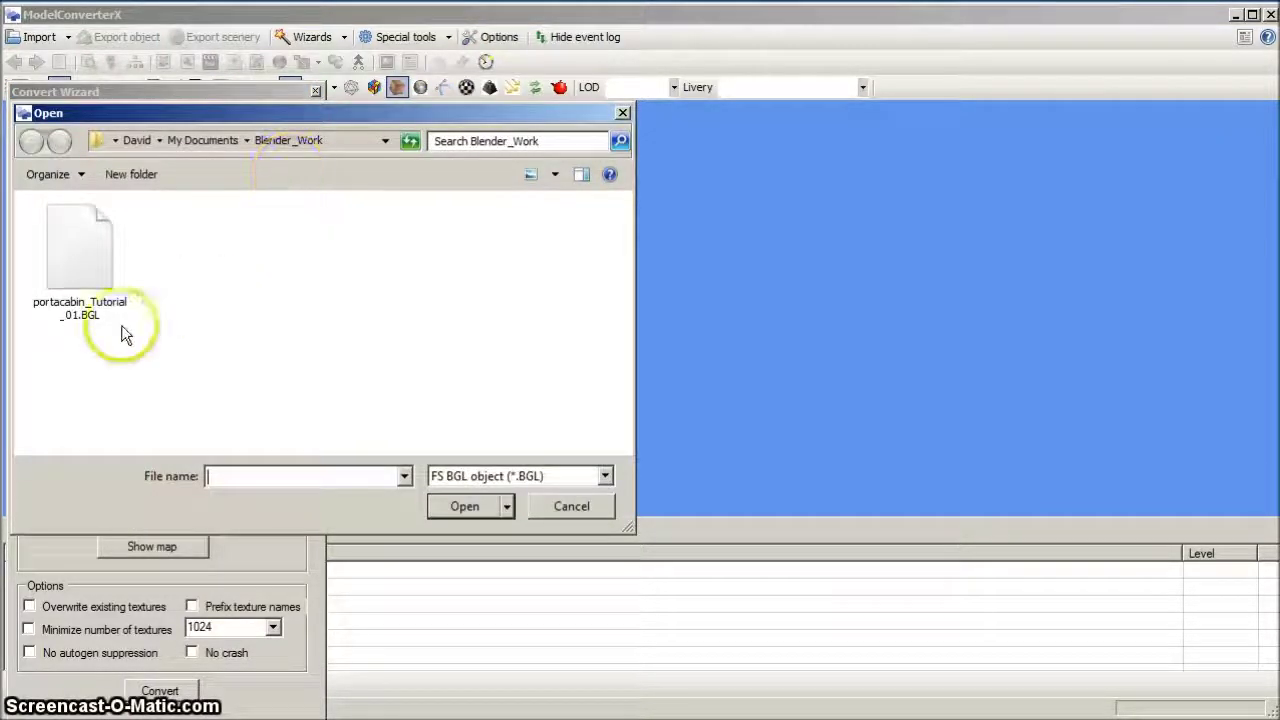
{"action": "left_click", "coordinate": [88, 313]}
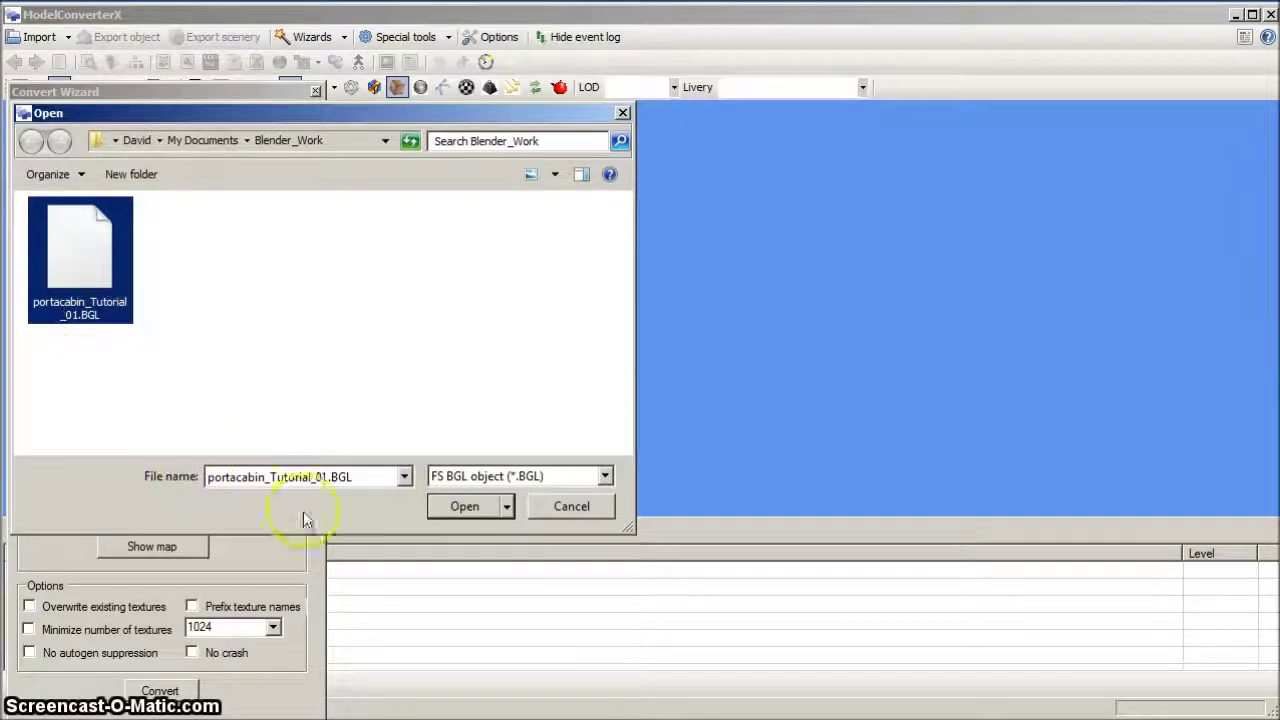
{"action": "left_click", "coordinate": [463, 508]}
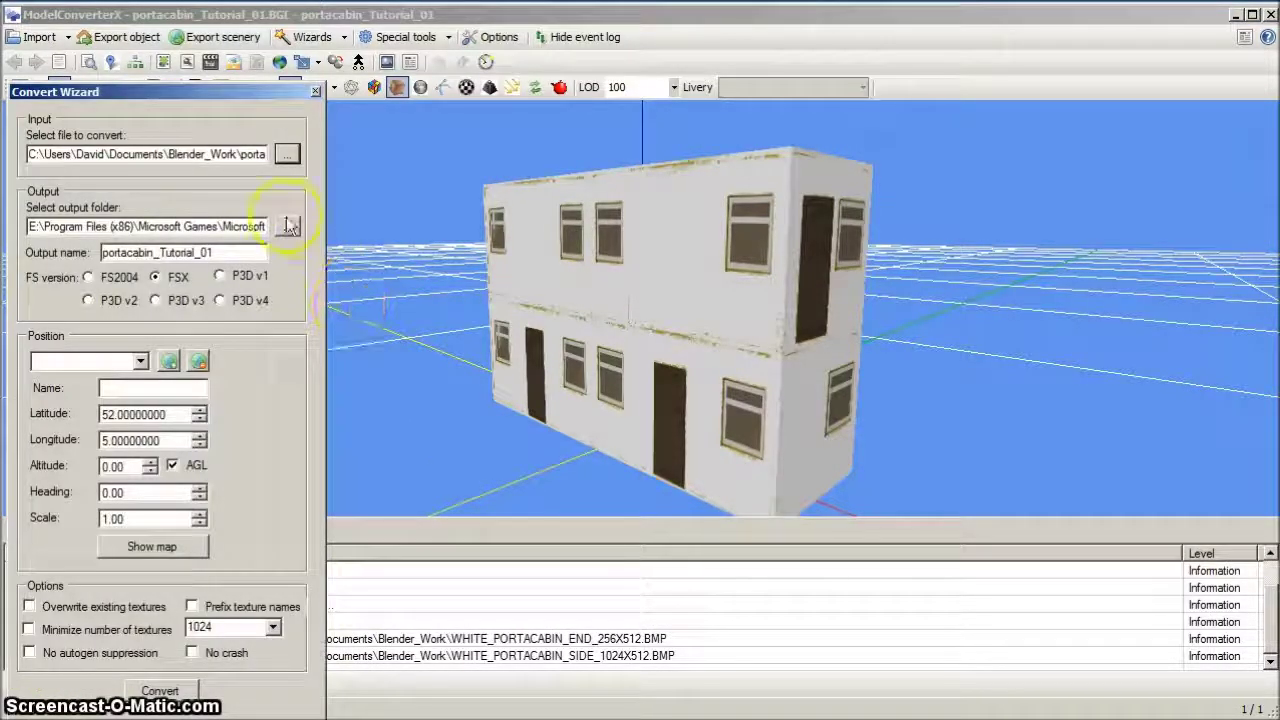
- Set the output folder to FSX's Addon Scenery
{"action": "left_click", "coordinate": [287, 226]}
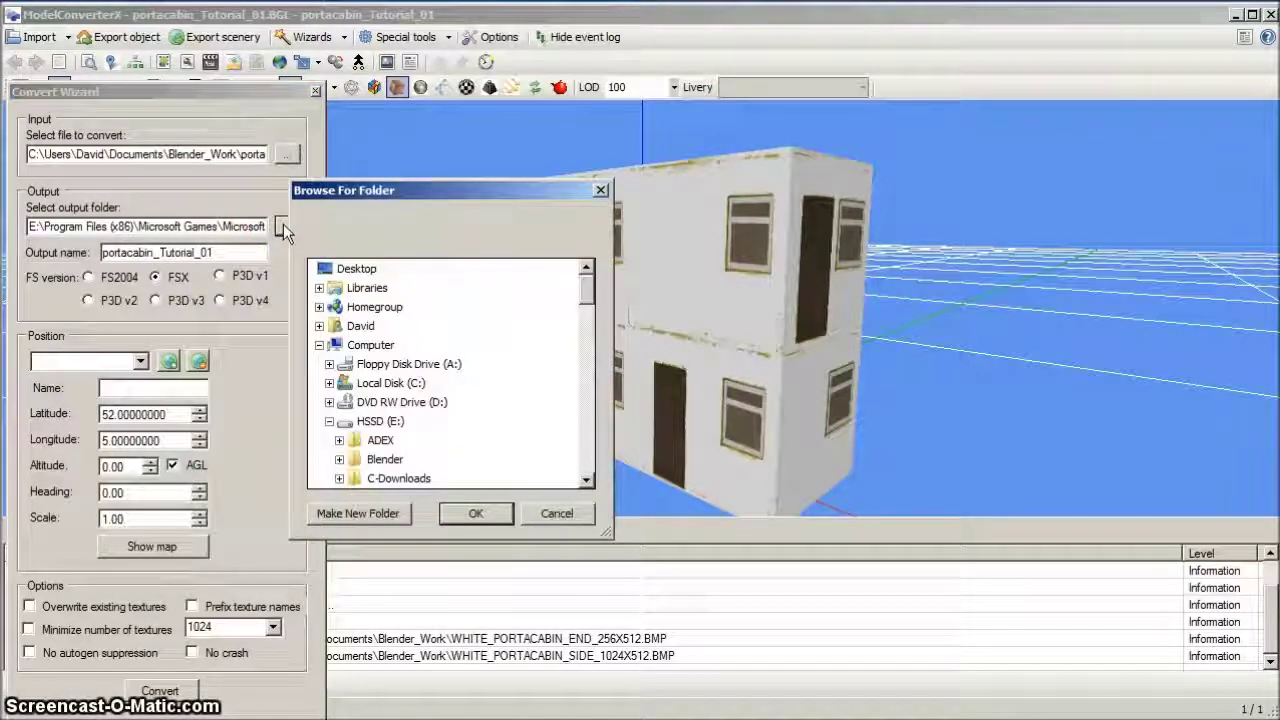
{"action": "scroll", "coordinate": [588, 485], "scroll_direction": "down", "scroll_amount": 1}
{"action": "left_click", "coordinate": [588, 484]}
{"action": "left_click", "coordinate": [588, 484]}
{"action": "left_click", "coordinate": [588, 484]}
{"action": "left_click", "coordinate": [588, 484]}
{"action": "left_click", "coordinate": [588, 484]}
{"action": "left_click", "coordinate": [588, 484]}
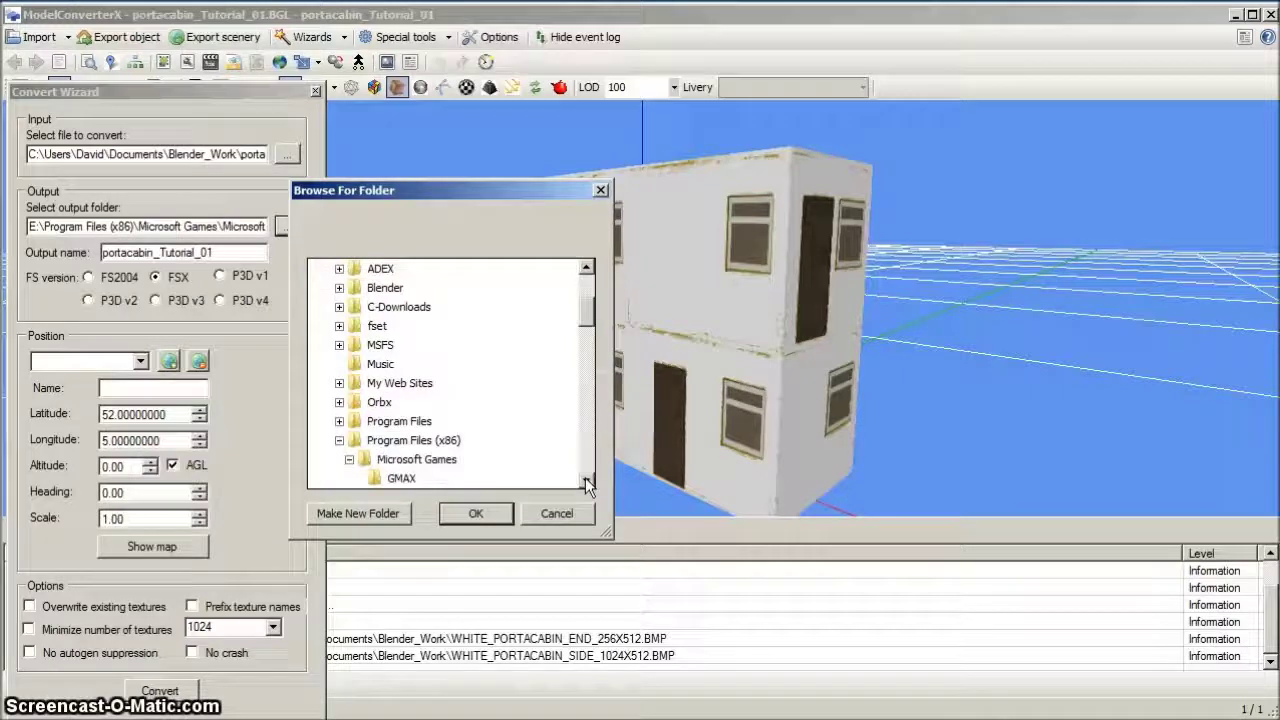
{"action": "left_click", "coordinate": [588, 484]}
{"action": "left_click", "coordinate": [588, 484]}
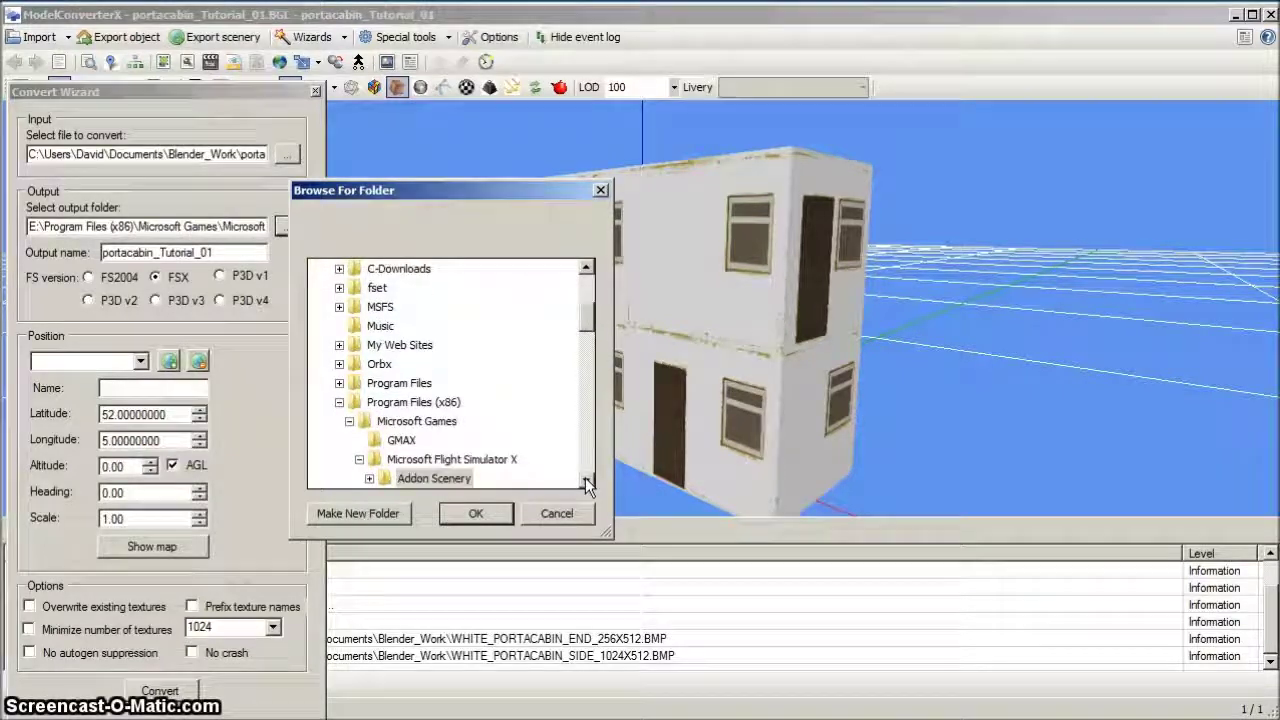
{"action": "left_click", "coordinate": [440, 479]}
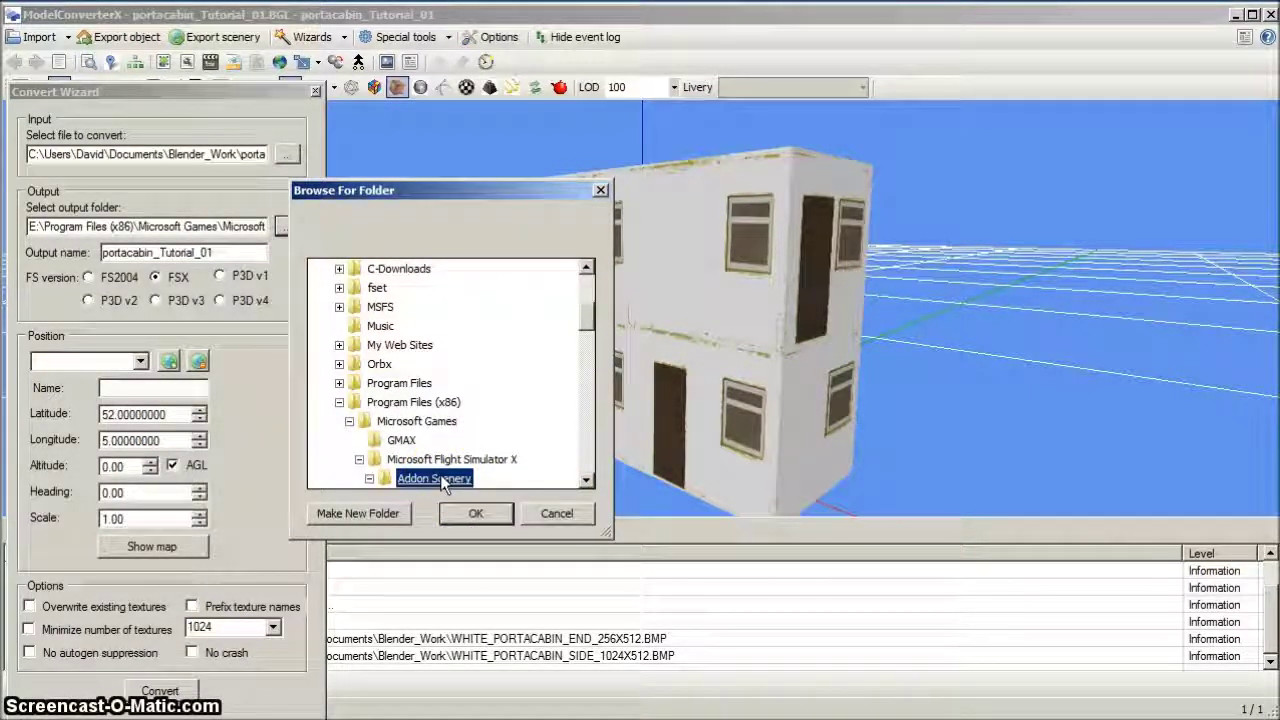
{"action": "left_click", "coordinate": [475, 515]}
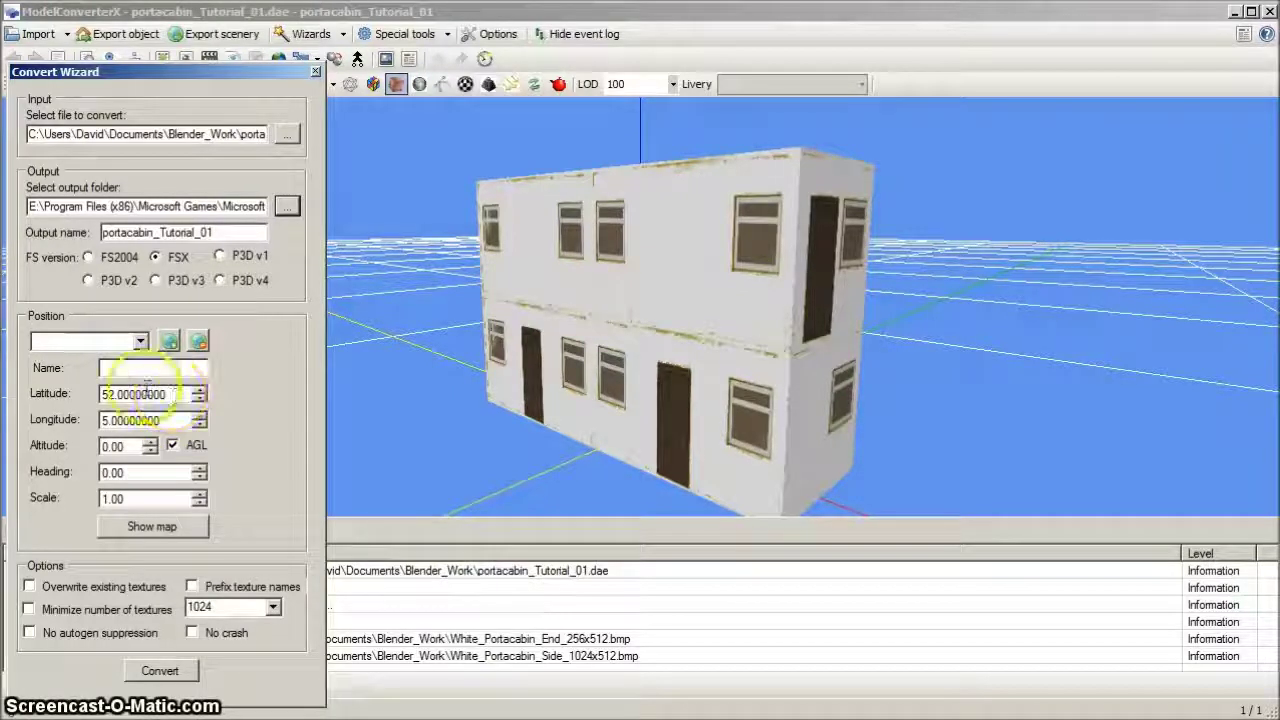
- Set the placement to latitude 51.835, longitude -4.961 and show it on the map
{"action": "left_click_drag", "start_coordinate": [166, 394], "coordinate": [68, 388]}
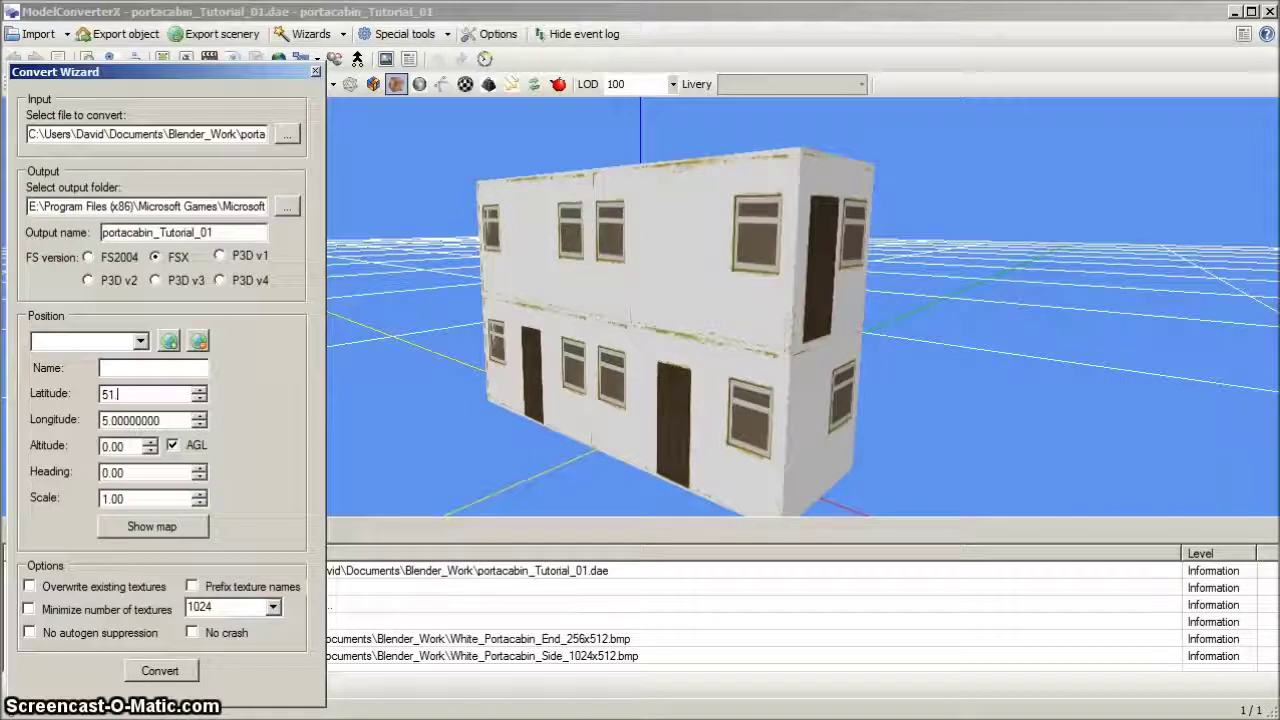
{"action": "type", "text": "51.83506000"}
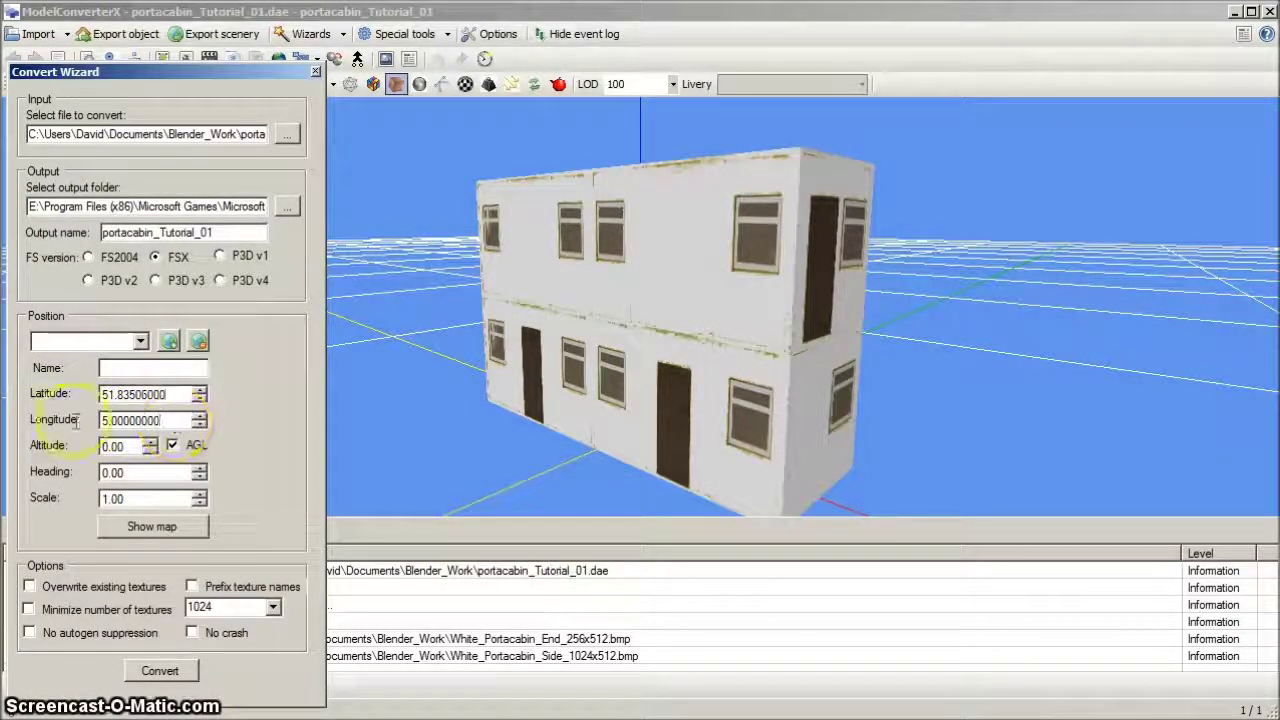
{"action": "key", "text": "Tab"}
{"action": "type", "text": "-"}
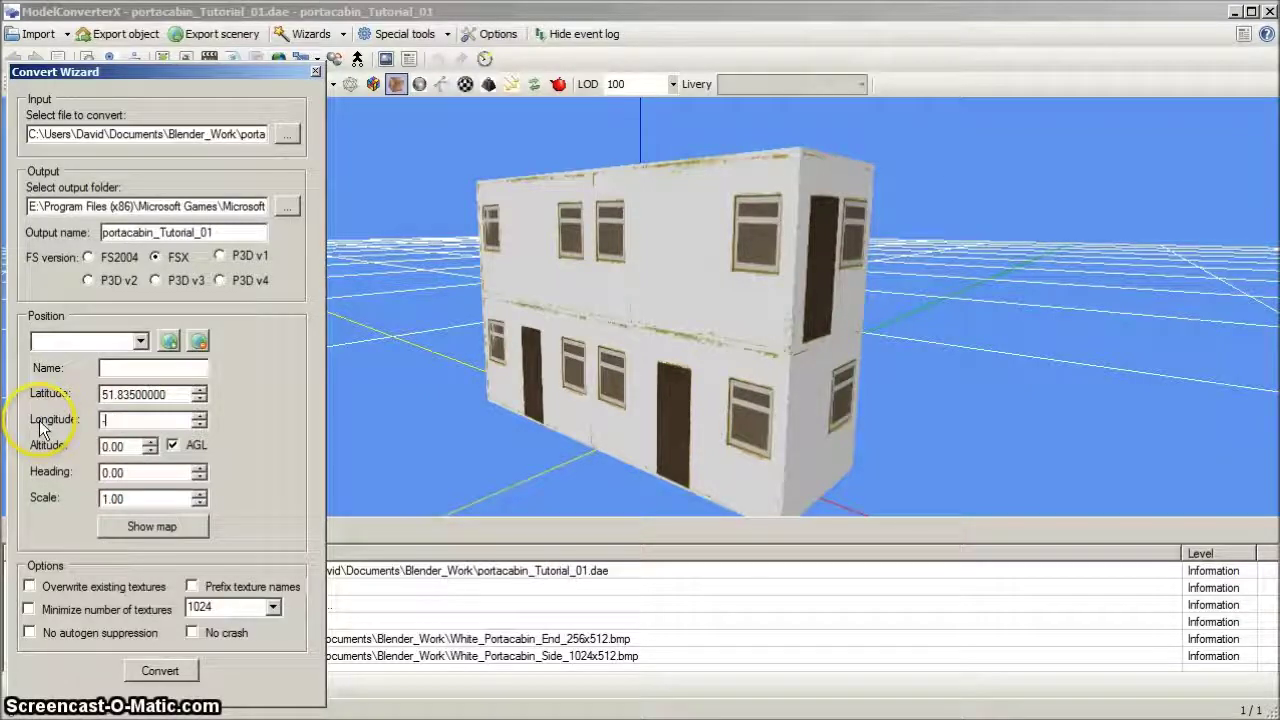
{"action": "type", "text": "4"}
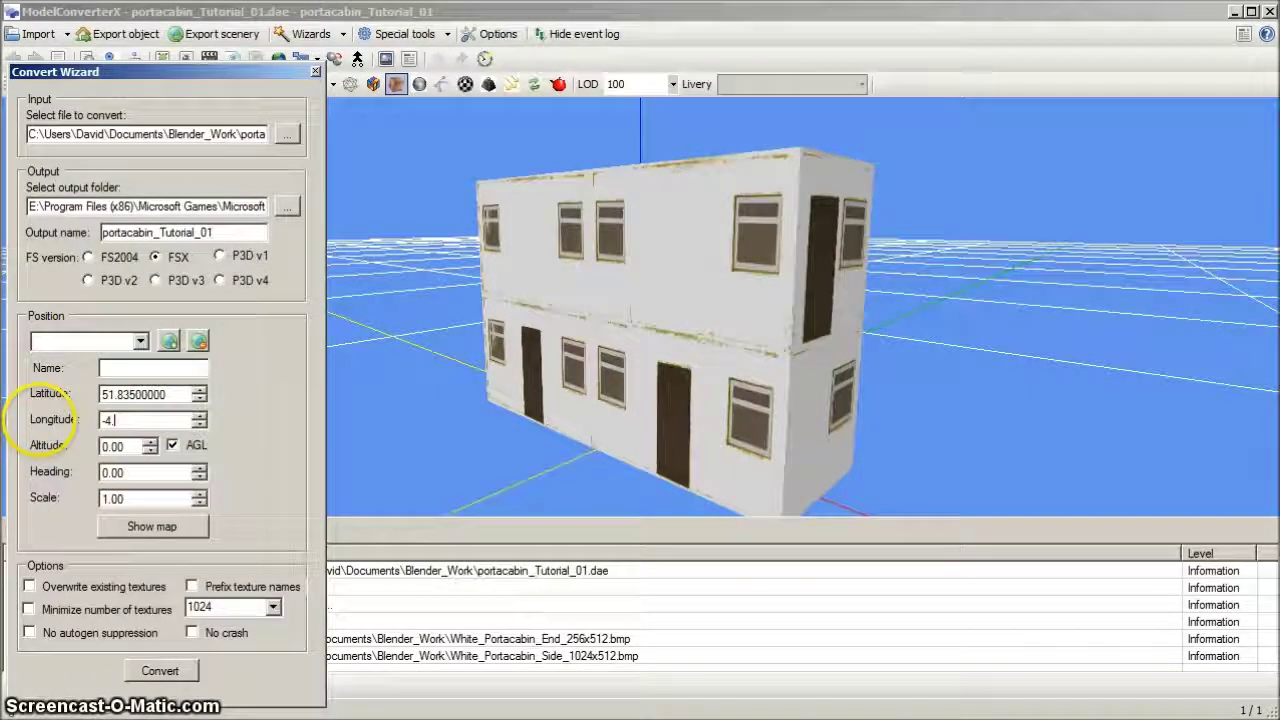
{"action": "type", "text": ".961"}
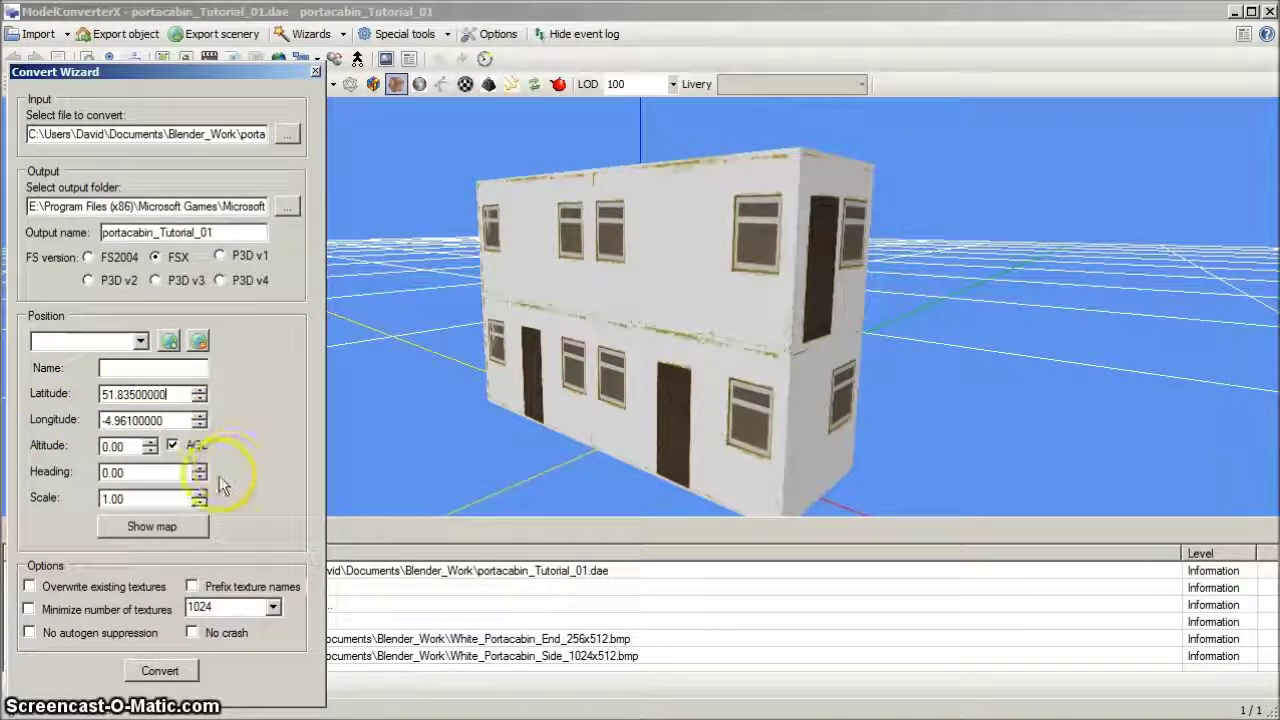
{"action": "left_click", "coordinate": [172, 528]}
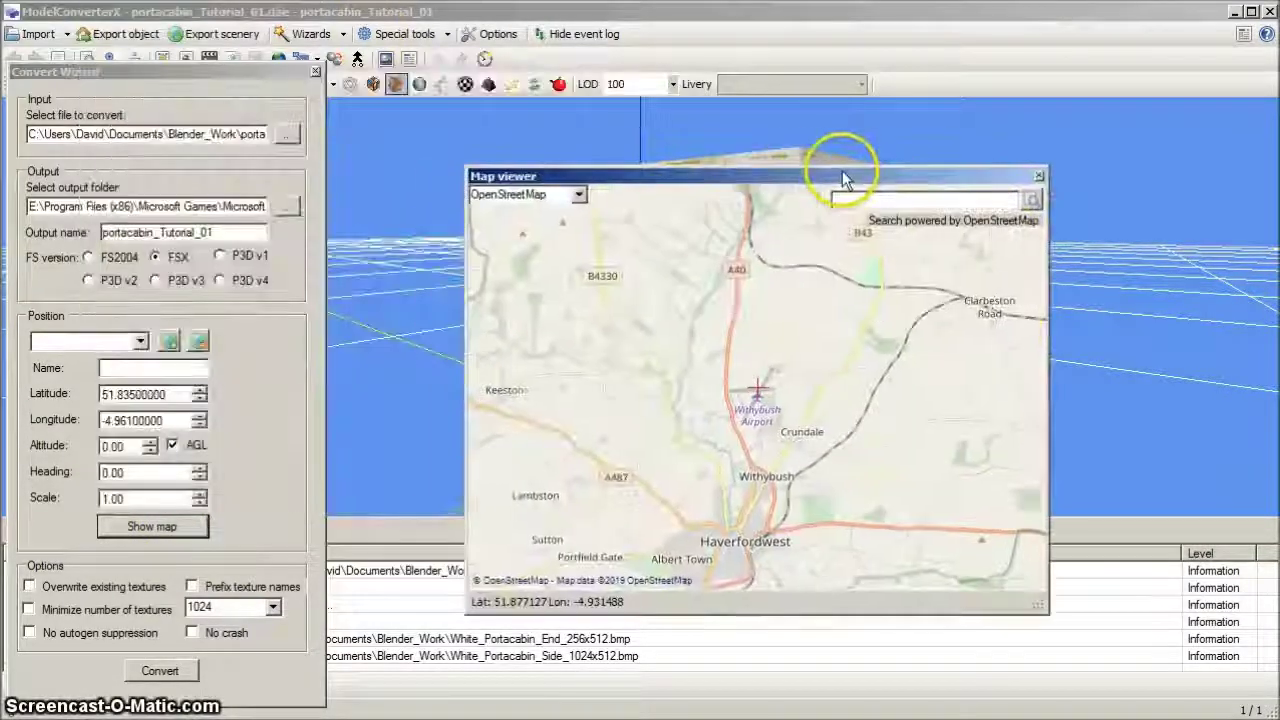
- Check on the map that the portacabin sits beside Withybush's runways, then run the FSX conversion
{"action": "left_click_drag", "start_coordinate": [843, 180], "coordinate": [871, 182]}
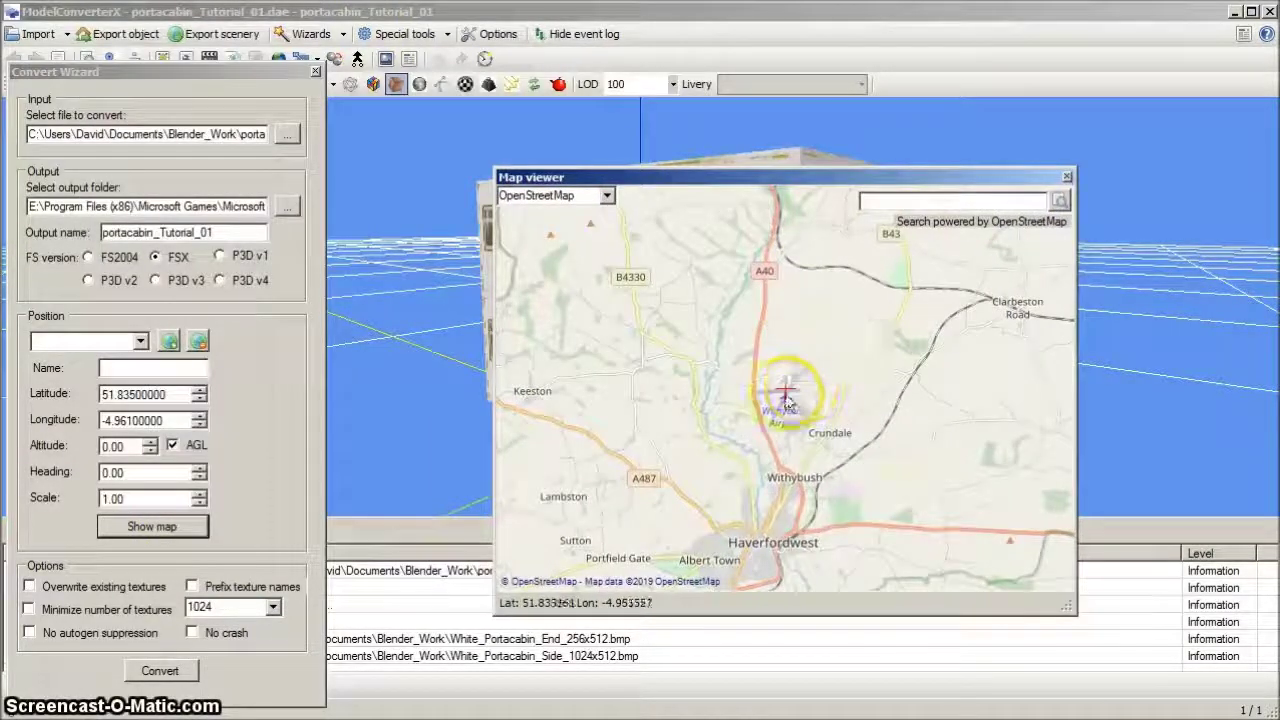
{"action": "scroll", "coordinate": [789, 398], "scroll_direction": "up", "scroll_amount": 1}
{"action": "scroll", "coordinate": [789, 398], "scroll_direction": "up", "scroll_amount": 2}
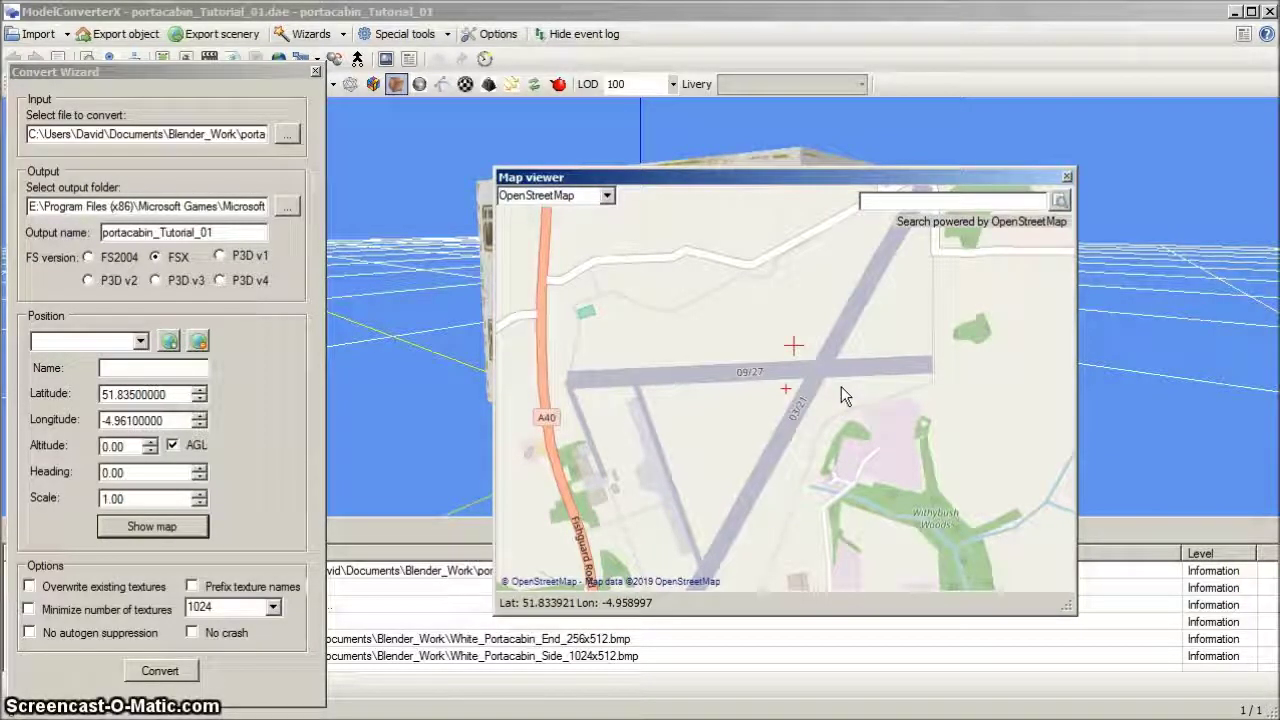
{"action": "left_click", "coordinate": [1066, 178]}
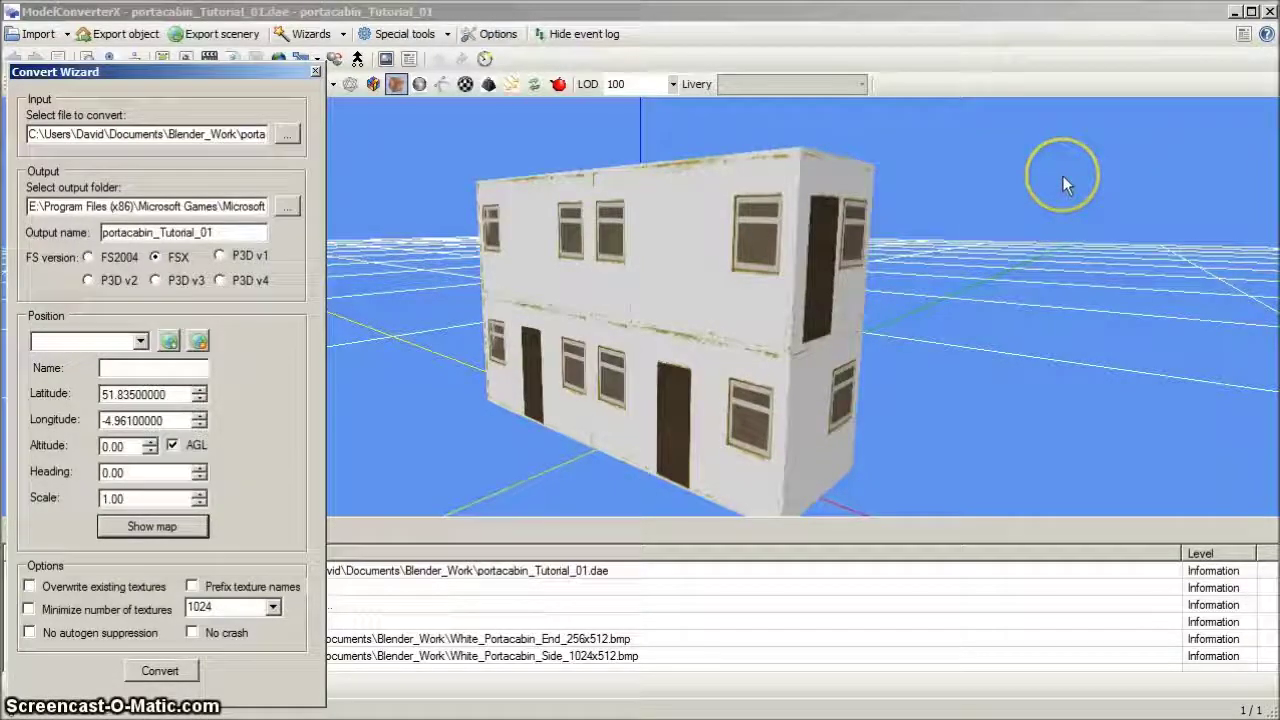
{"action": "left_click", "coordinate": [170, 670]}
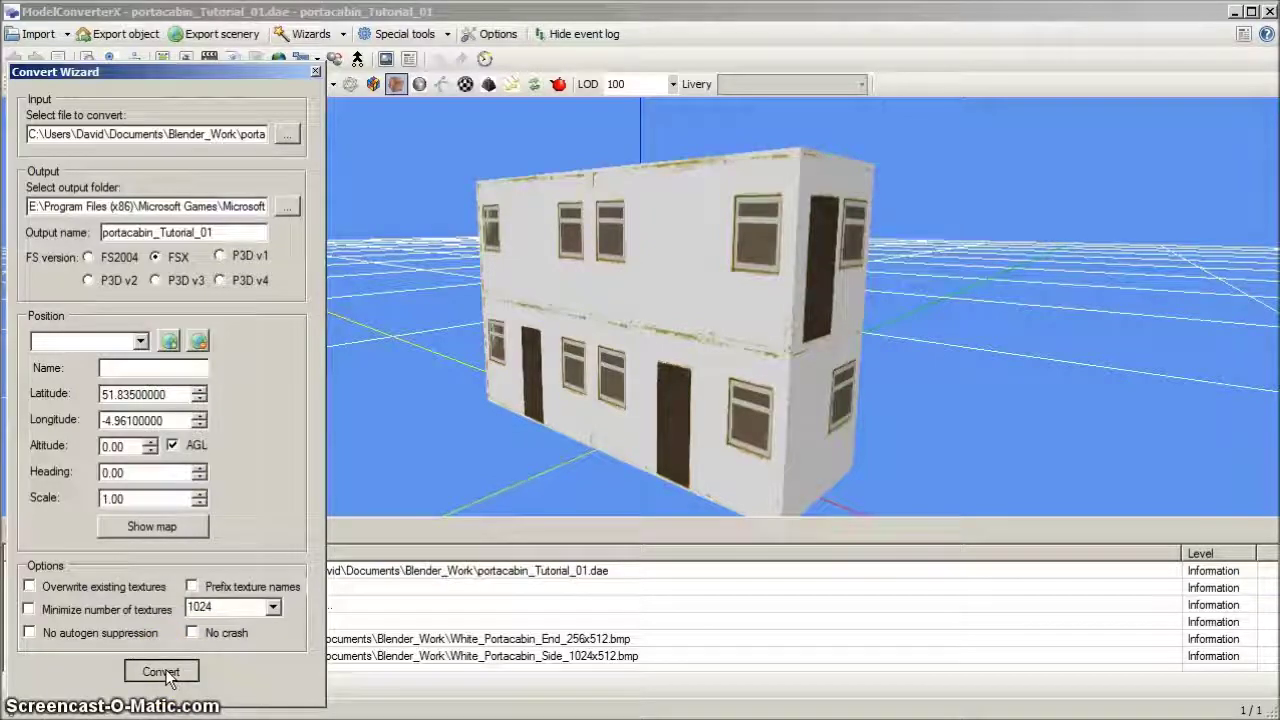
{"action": "left_click", "coordinate": [165, 672]}
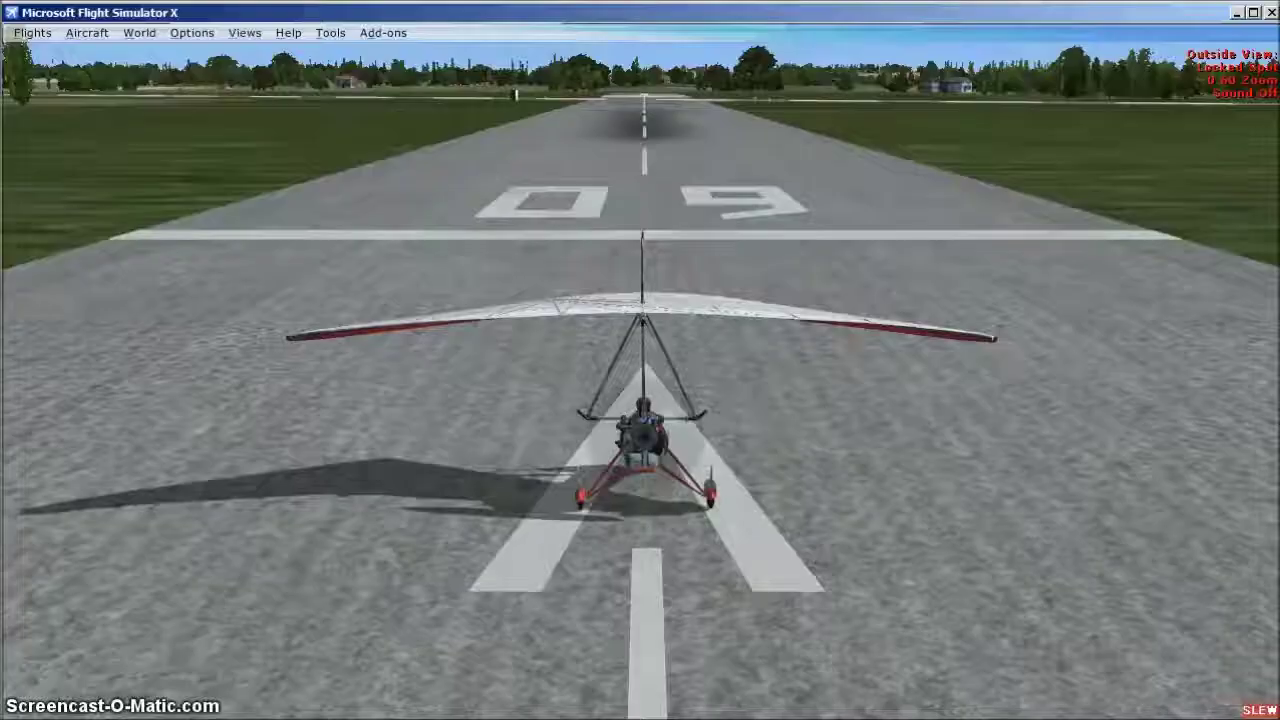
- Slew the trike along runway 09 to view the placed portacabin, then return to cockpit view
{"action": "key", "text": "y"}
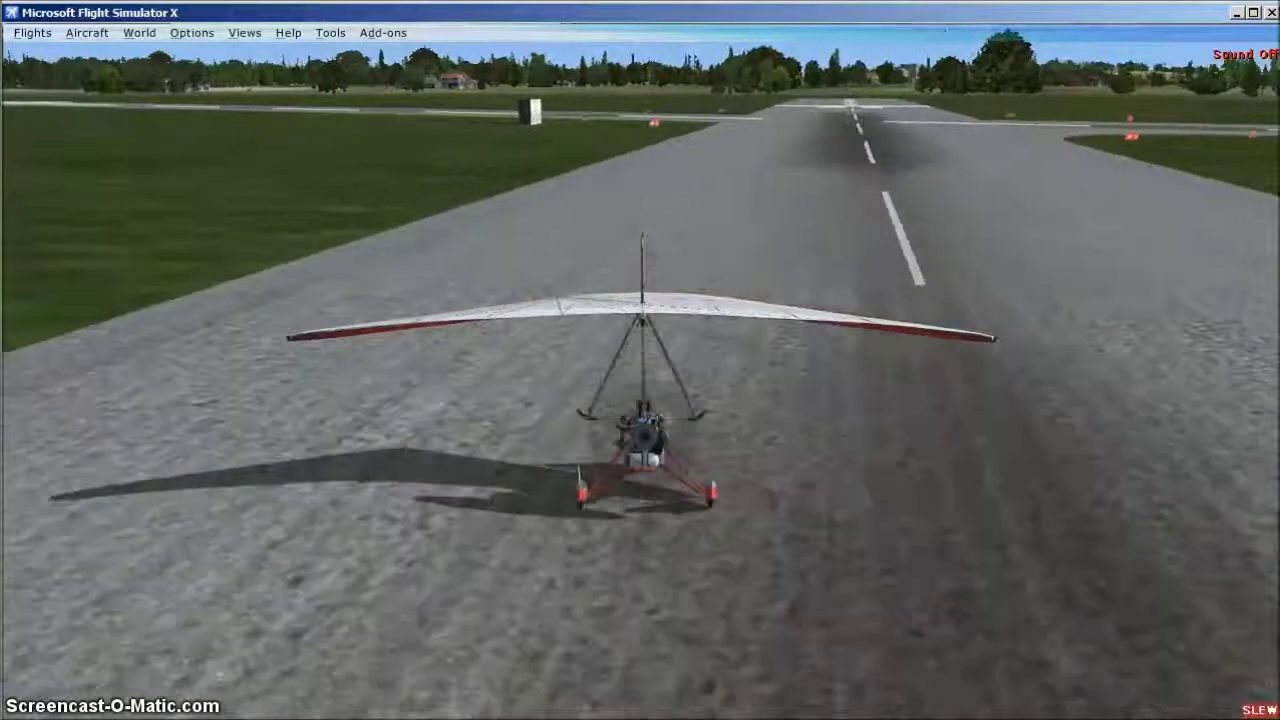
{"action": "key", "text": "s"}
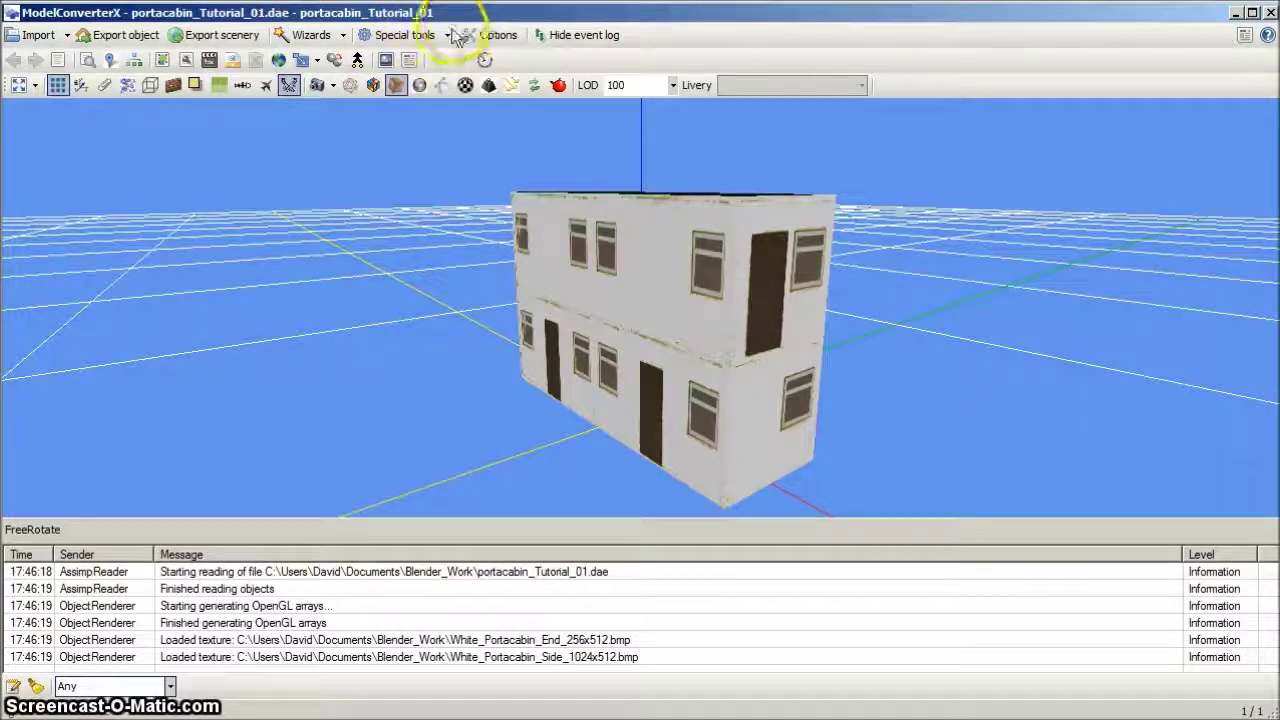
- Load White_Portacabin_End_256x512.bmp into the Texture Converter
{"action": "left_click", "coordinate": [420, 36]}
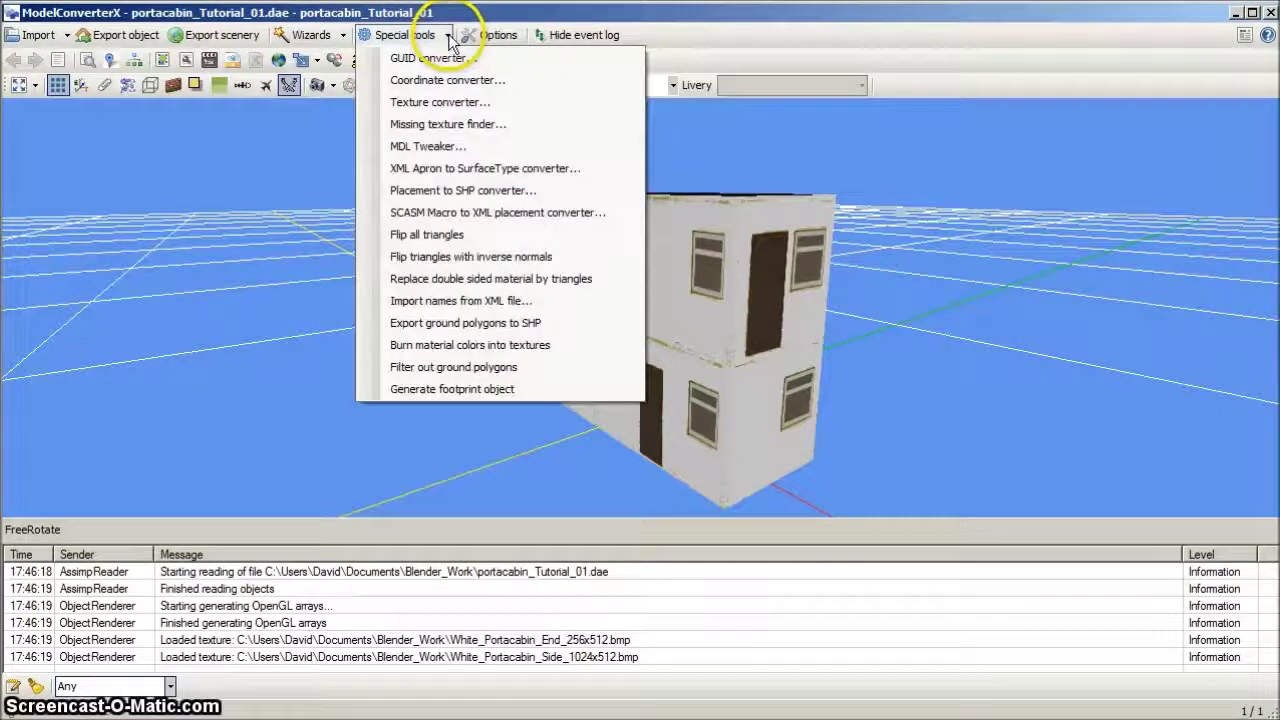
{"action": "left_click", "coordinate": [437, 101]}
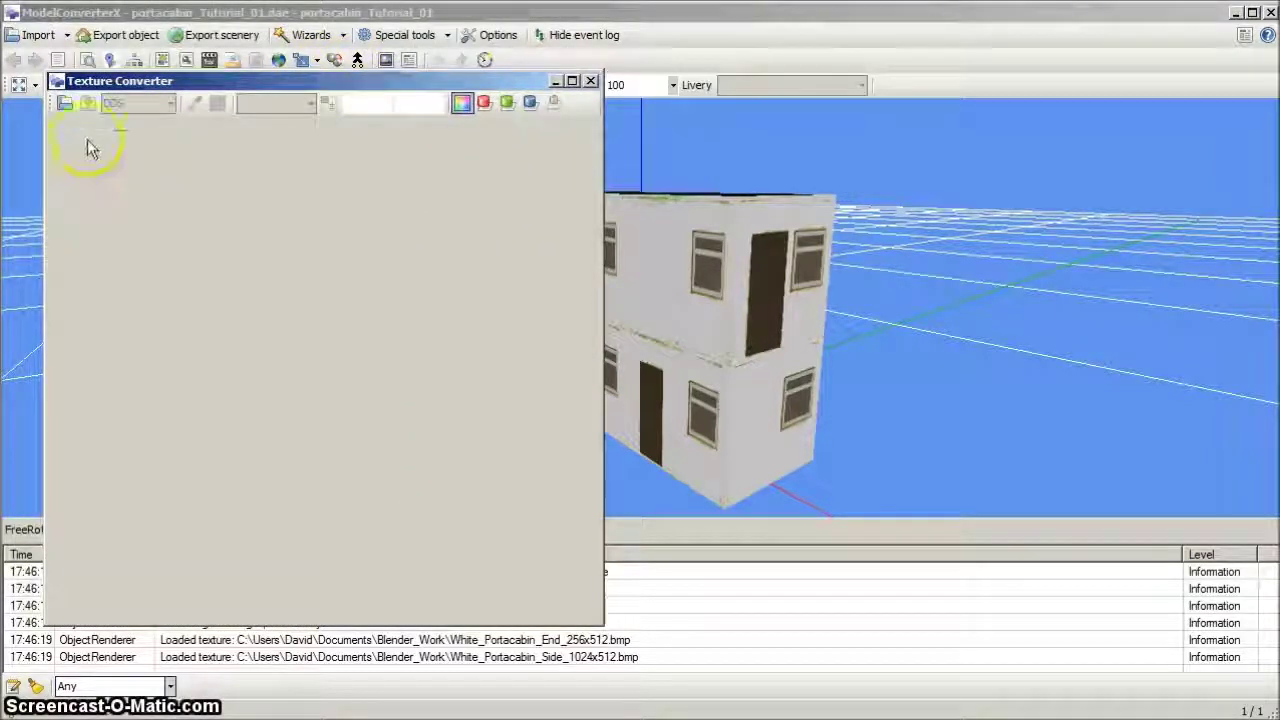
{"action": "left_click", "coordinate": [64, 103]}
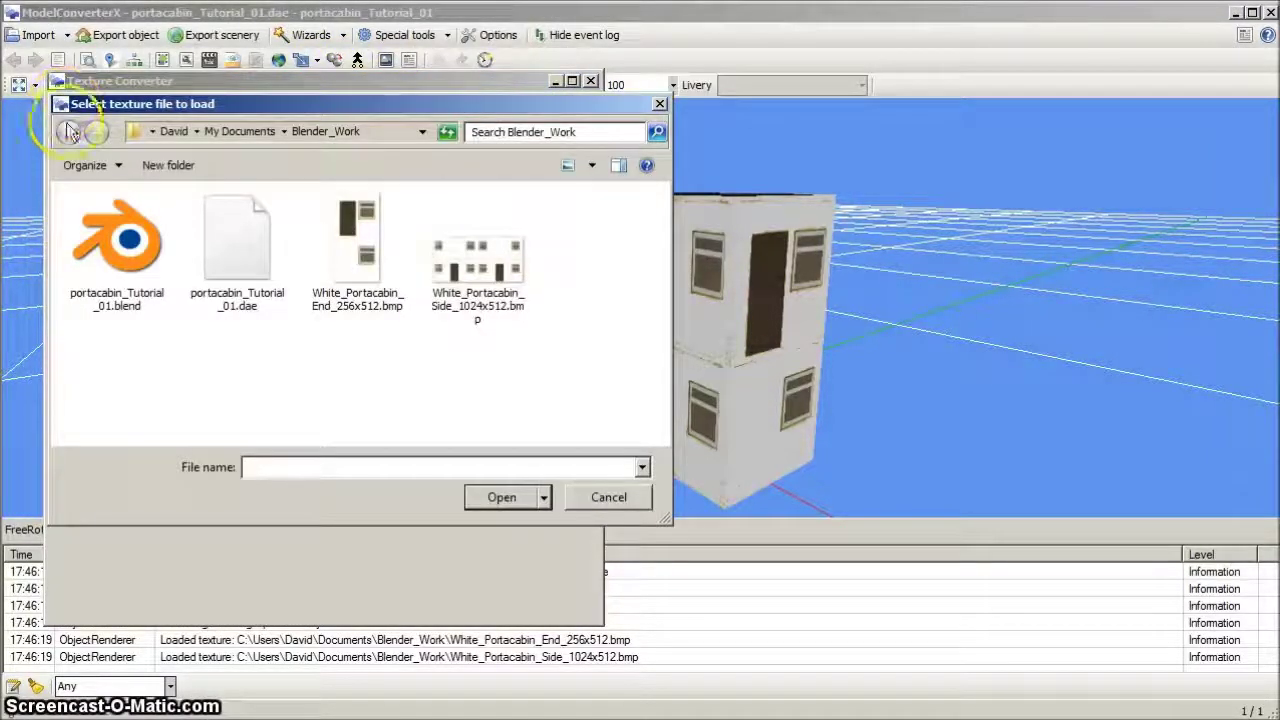
{"action": "double_click", "coordinate": [346, 245]}
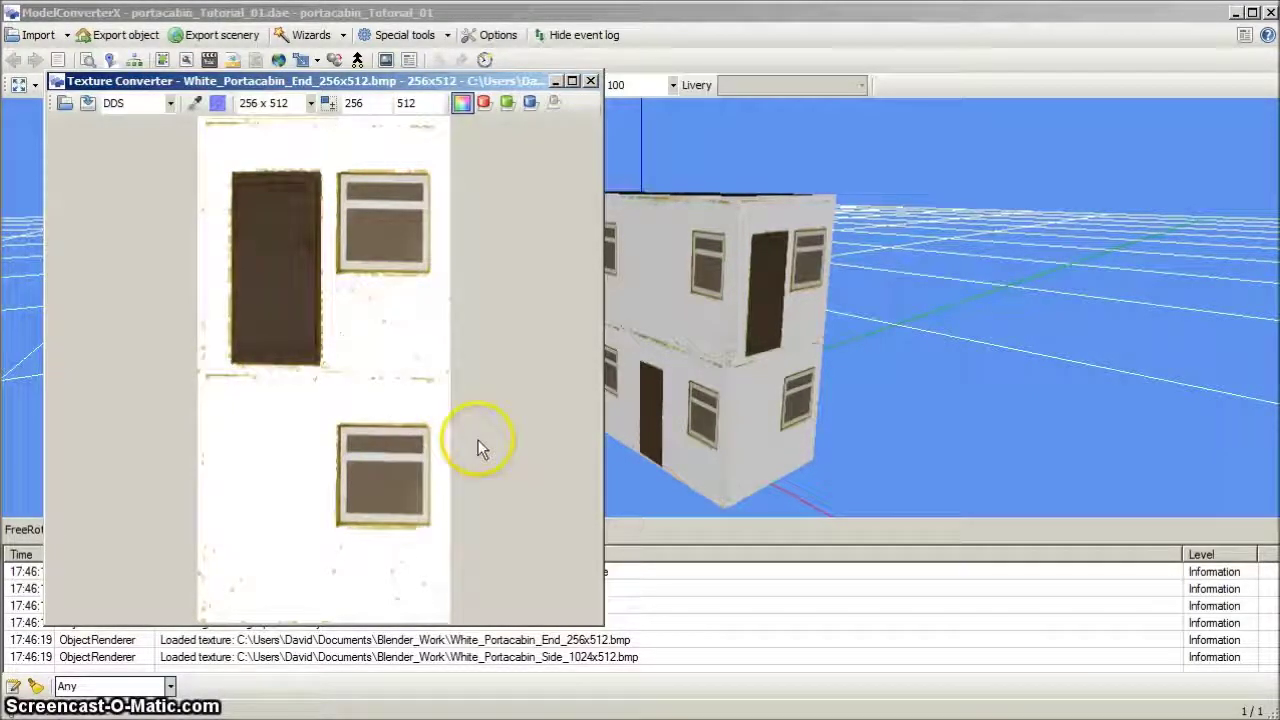
- Save it in DDS format as White_Portacabin_End_256x512.dds
{"action": "left_click", "coordinate": [172, 104]}
{"action": "left_click", "coordinate": [128, 131]}
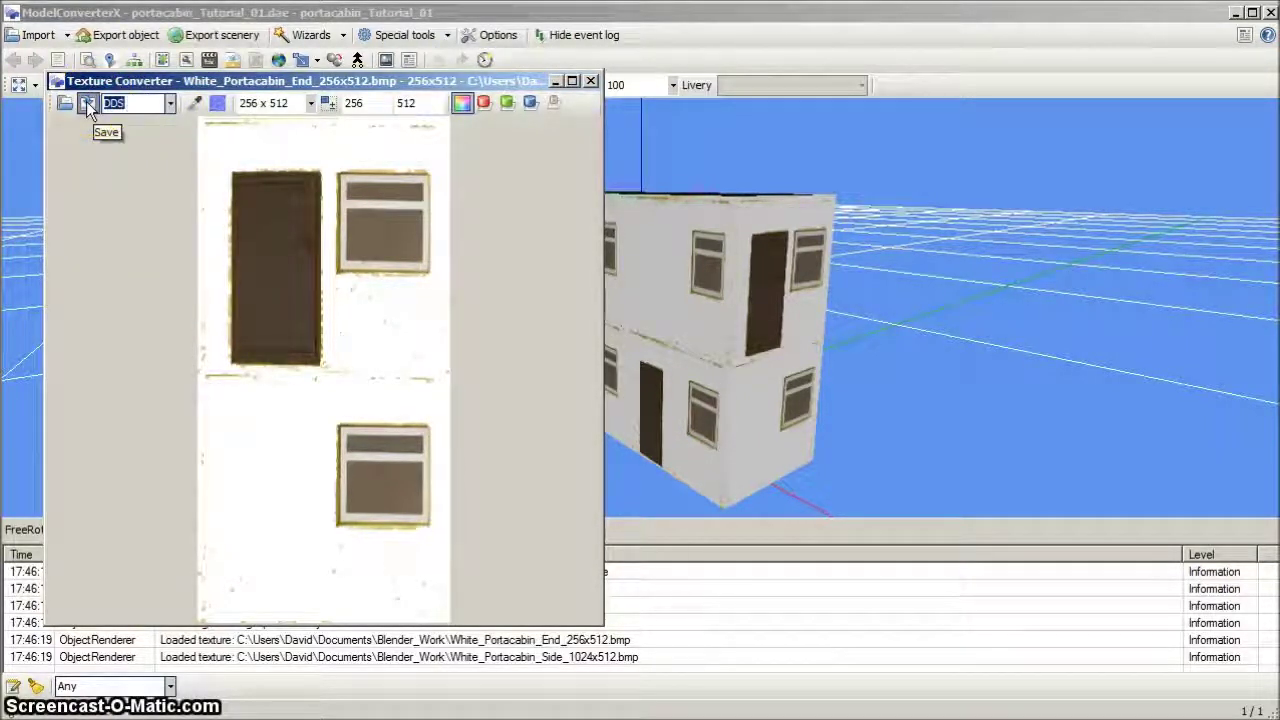
{"action": "left_click", "coordinate": [86, 101]}
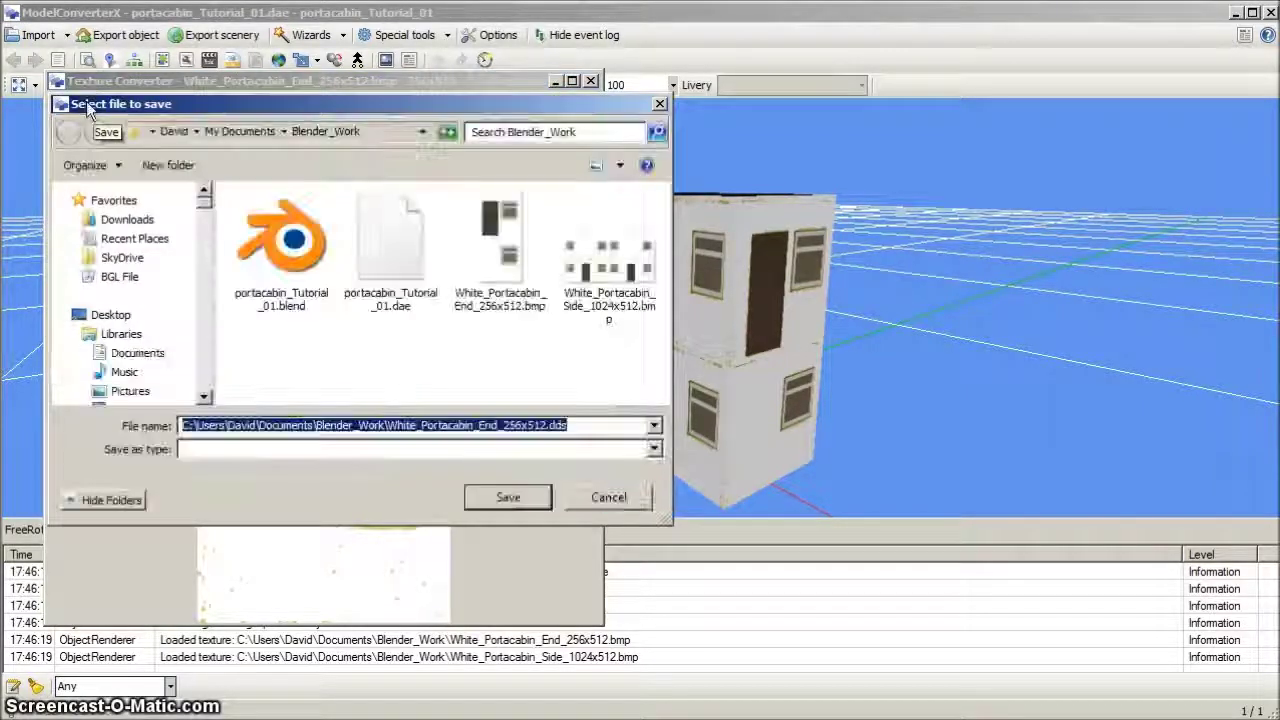
{"action": "left_click", "coordinate": [520, 495]}
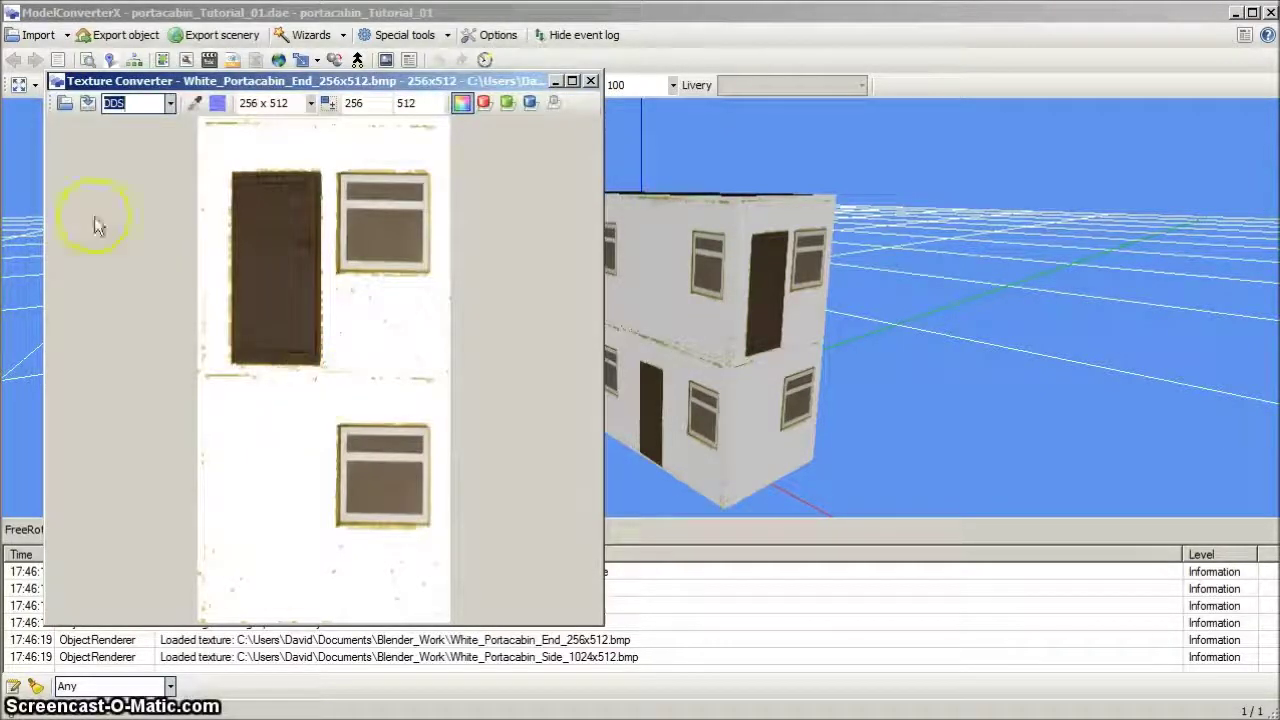
- Convert White_Portacabin_Side_1024x512.bmp to White_Portacabin_Side_1024x512.dds and close the Texture Converter
{"action": "left_click", "coordinate": [64, 102]}
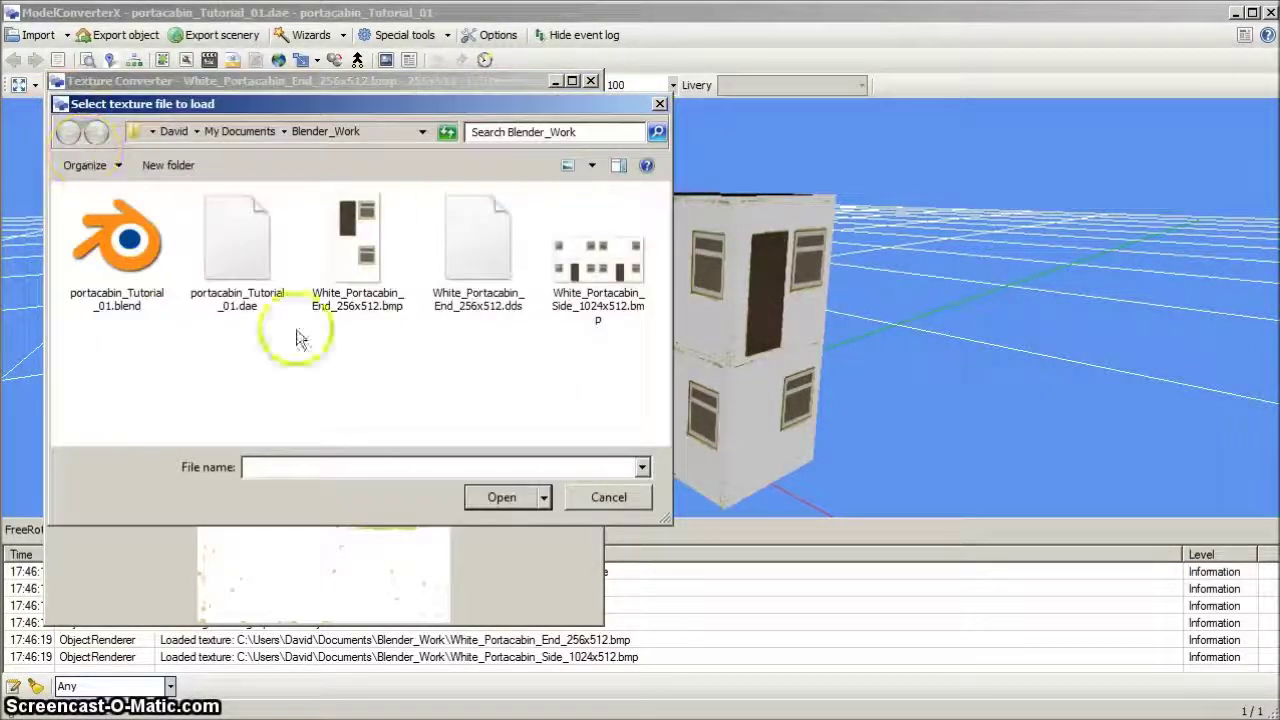
{"action": "double_click", "coordinate": [588, 268]}
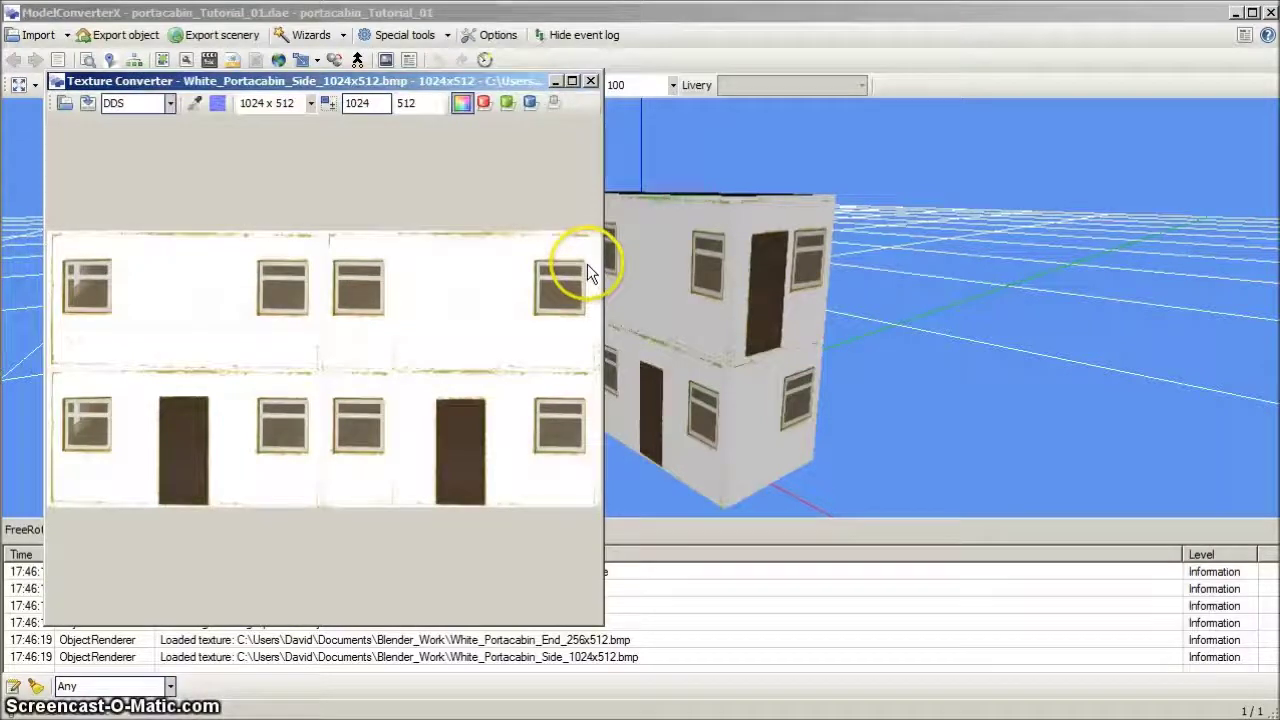
{"action": "left_click", "coordinate": [88, 104]}
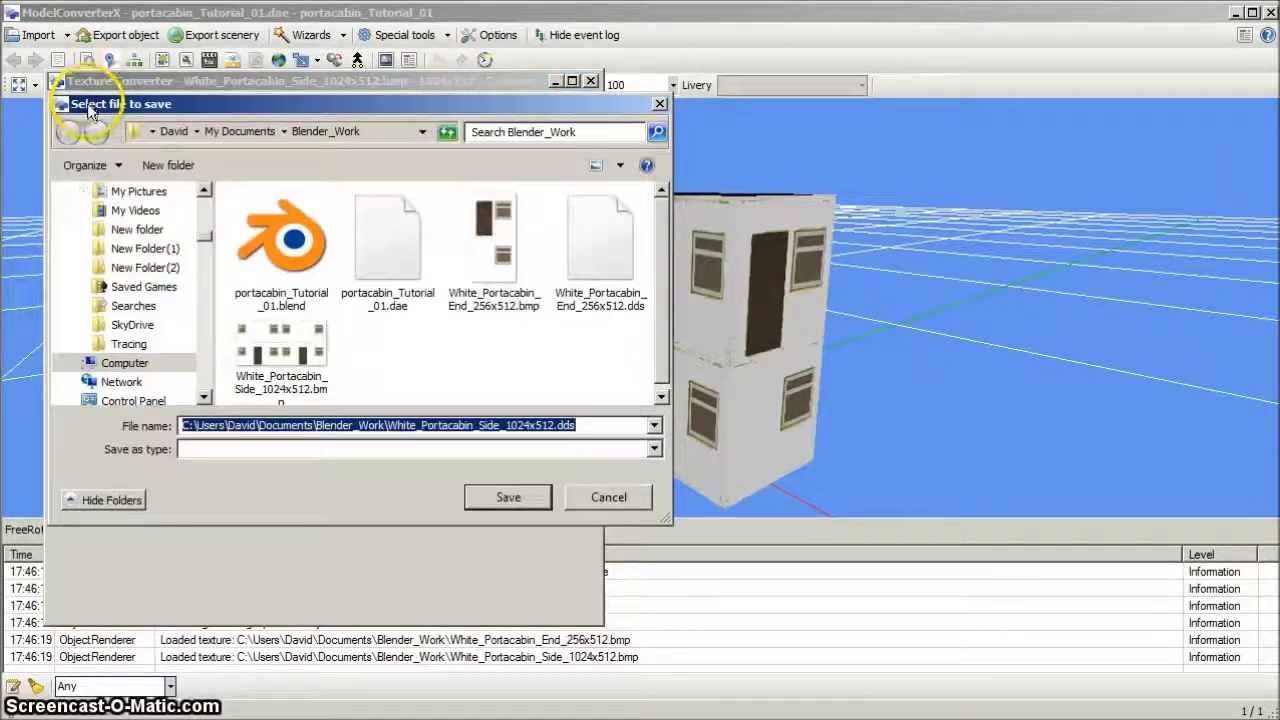
{"action": "left_click", "coordinate": [508, 497]}
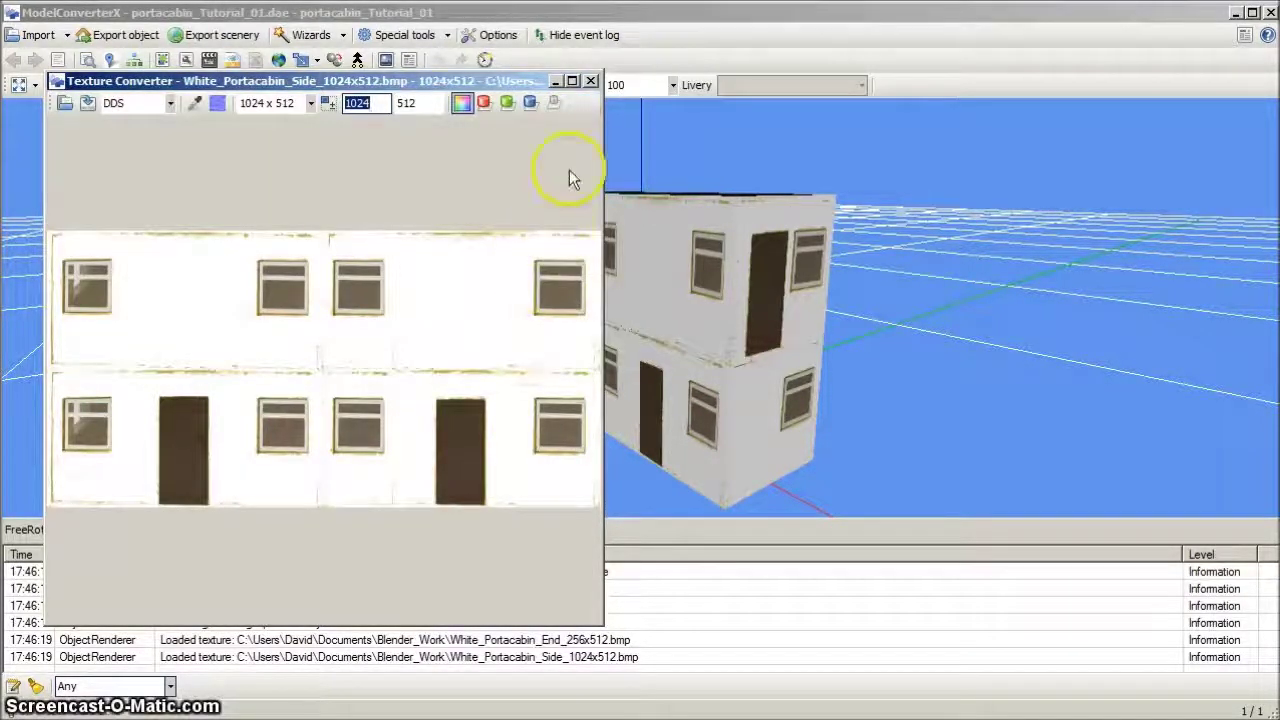
{"action": "left_click", "coordinate": [592, 82]}
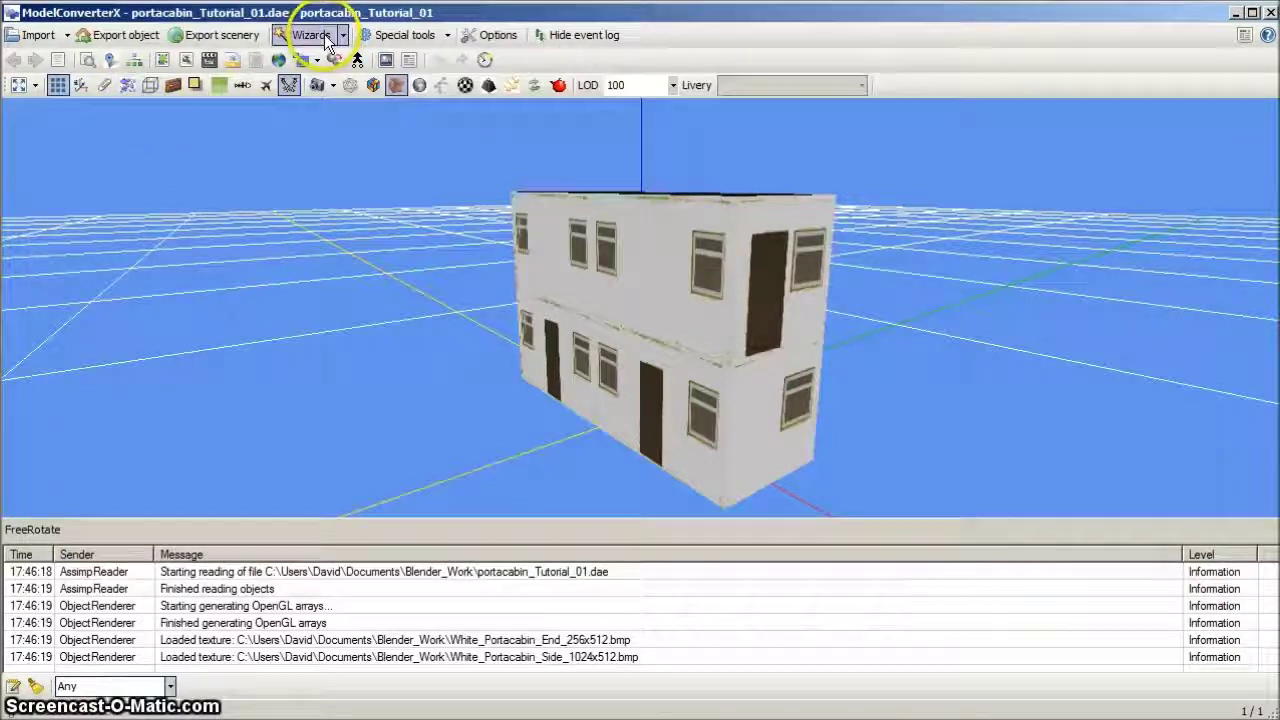
- Export the model as FSX BGL file portacabin_Tutorial_01.BGL into Blender_Work
{"action": "left_click", "coordinate": [225, 36]}
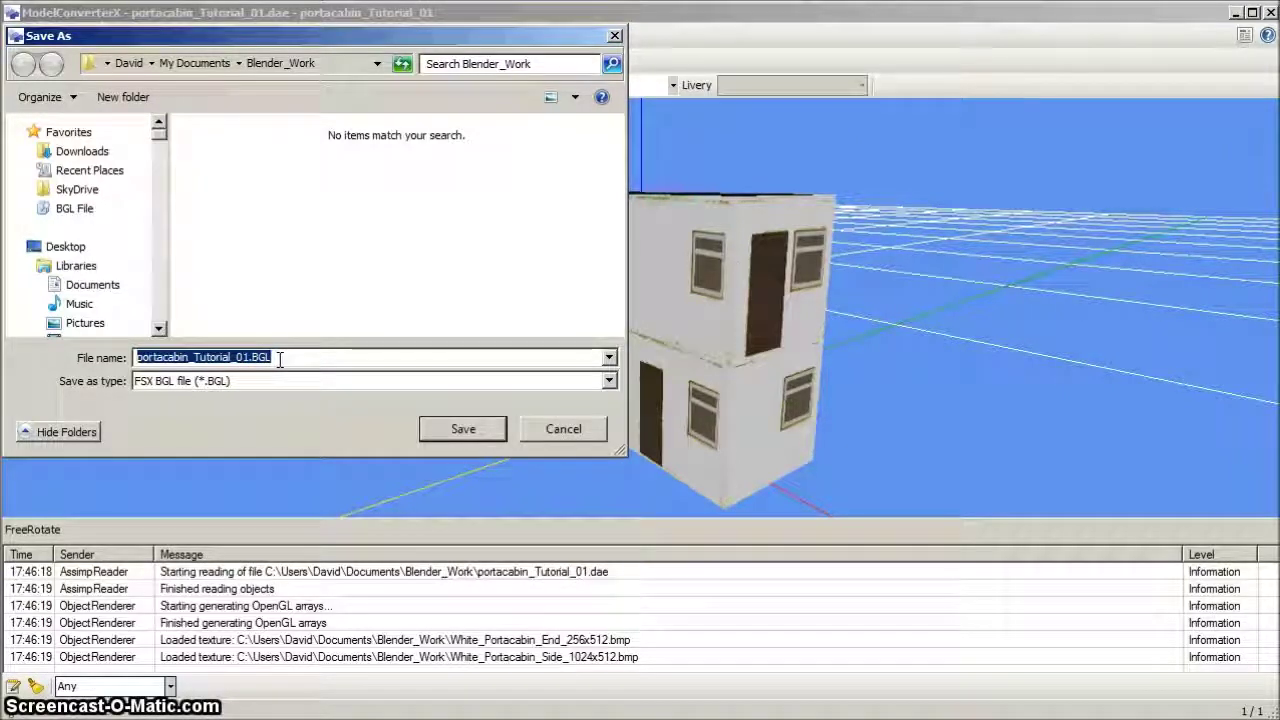
{"action": "left_click", "coordinate": [470, 435]}
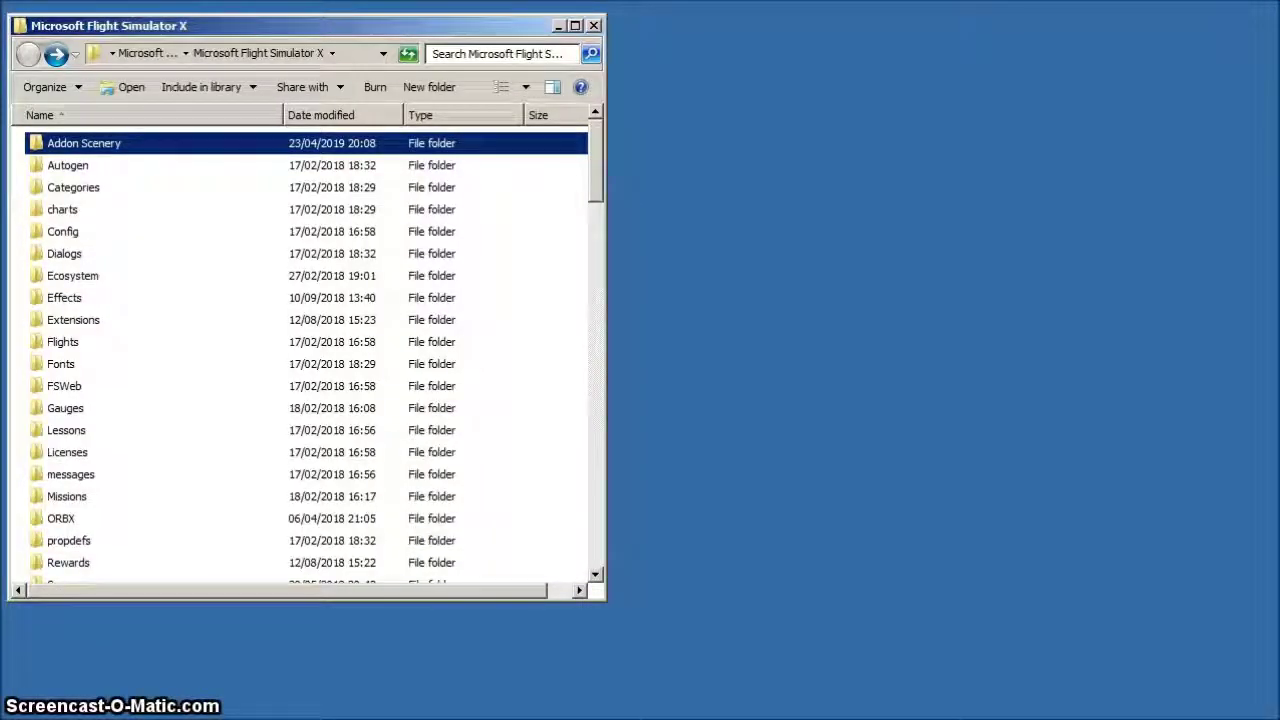
- Copy portacabin_Tutorial_01.BGL from Blender_Work into the Addon Scenery\scenery folder
{"action": "key", "text": "alt+Tab"}
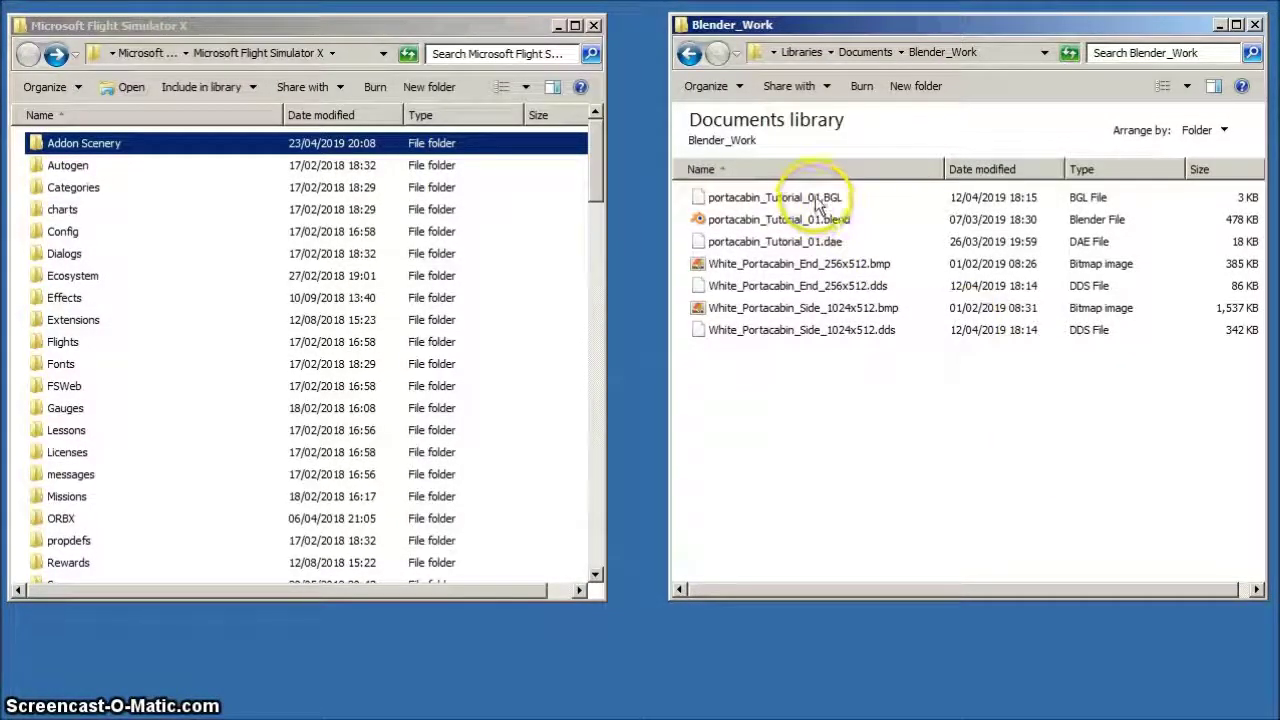
{"action": "left_click_drag", "start_coordinate": [840, 197], "coordinate": [86, 146]}
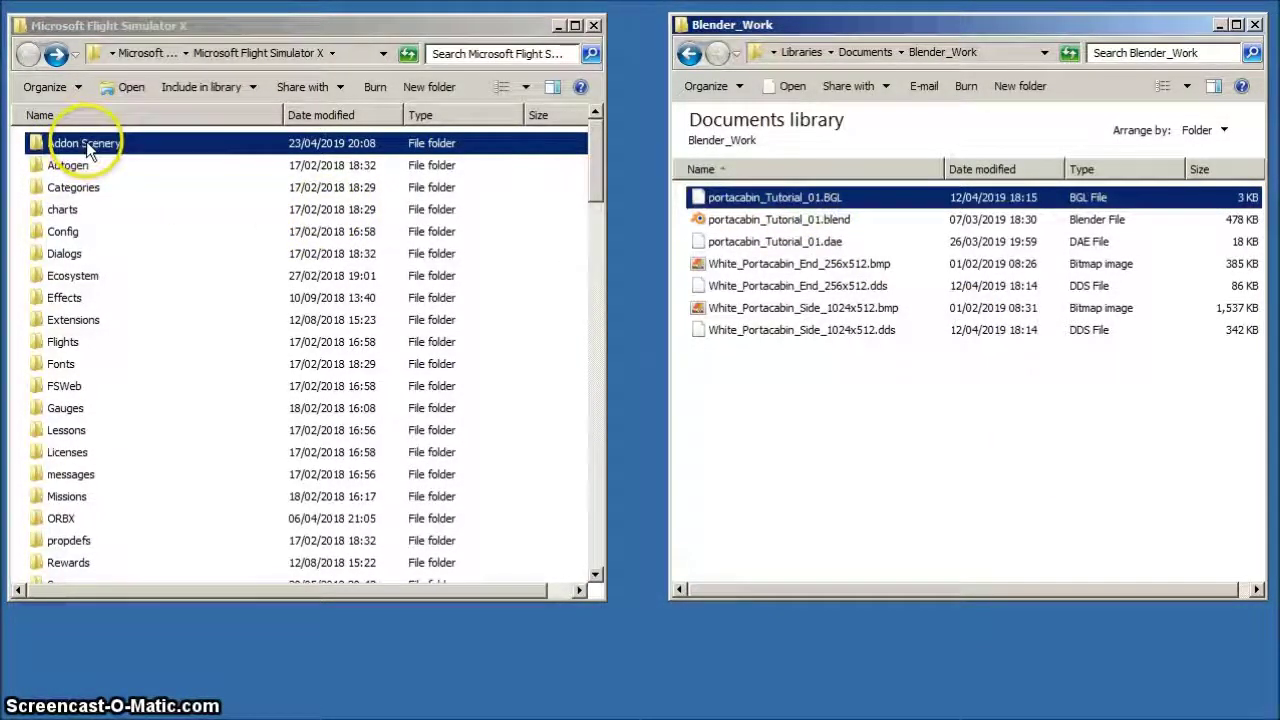
{"action": "double_click", "coordinate": [86, 146]}
{"action": "left_click", "coordinate": [80, 148]}
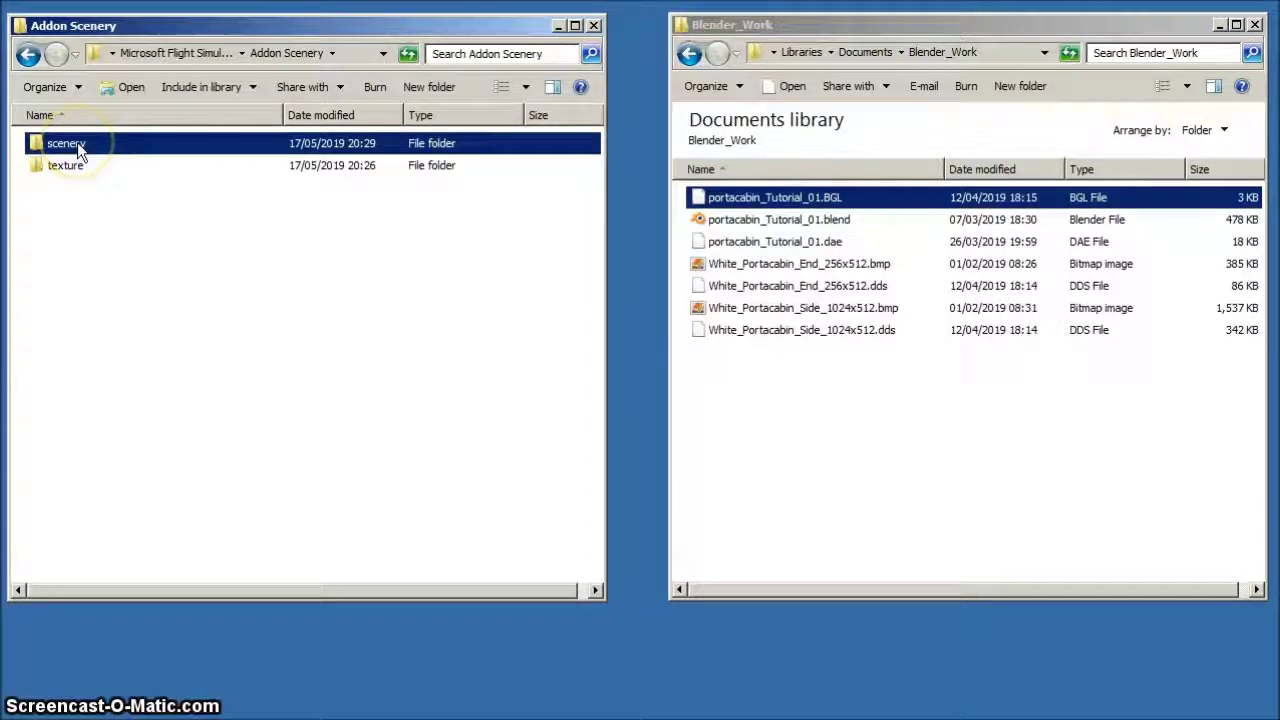
{"action": "double_click", "coordinate": [78, 143]}
{"action": "left_click_drag", "start_coordinate": [856, 206], "coordinate": [193, 229]}
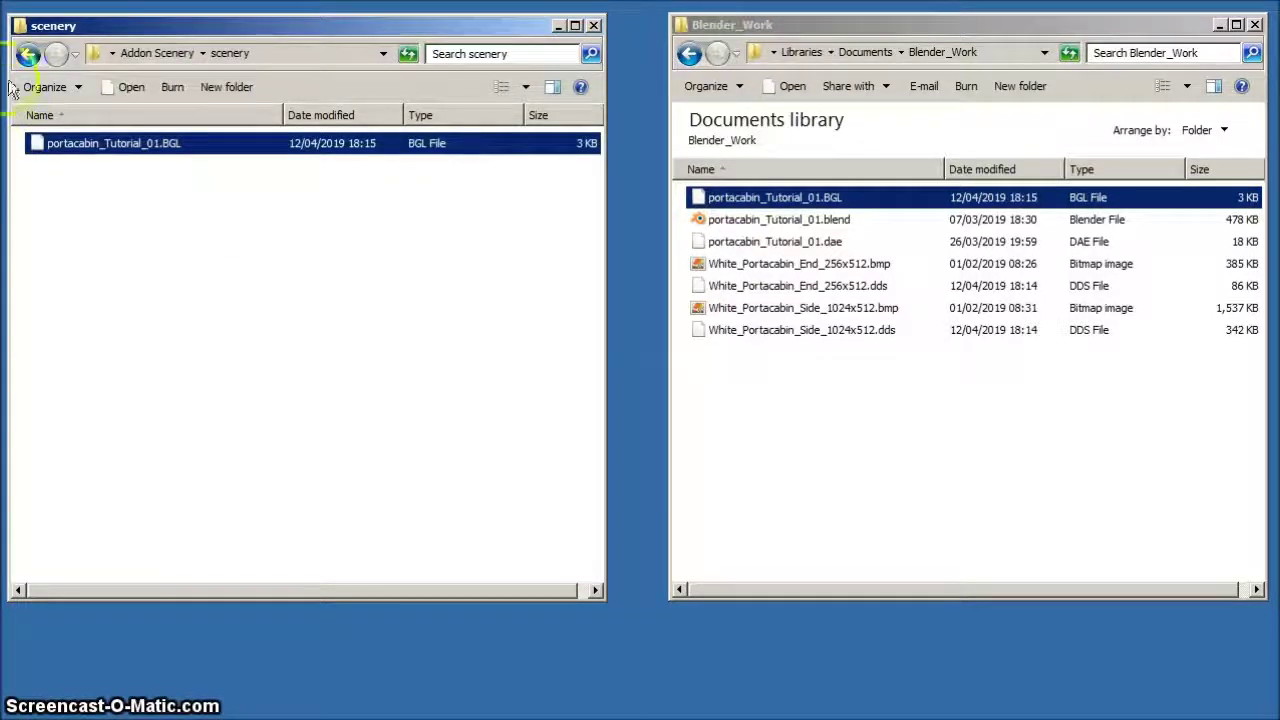
- Paste both portacabin DDS textures into the Addon Scenery texture folder
{"action": "left_click", "coordinate": [28, 54]}
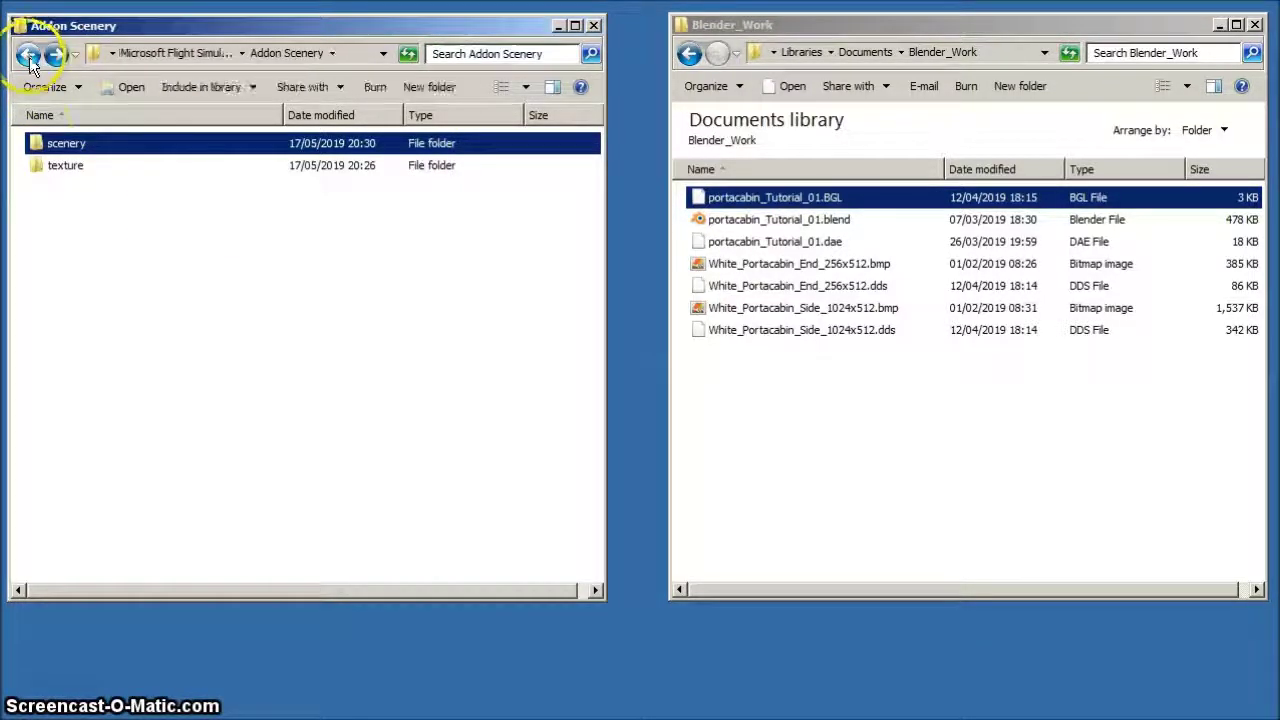
{"action": "double_click", "coordinate": [63, 165]}
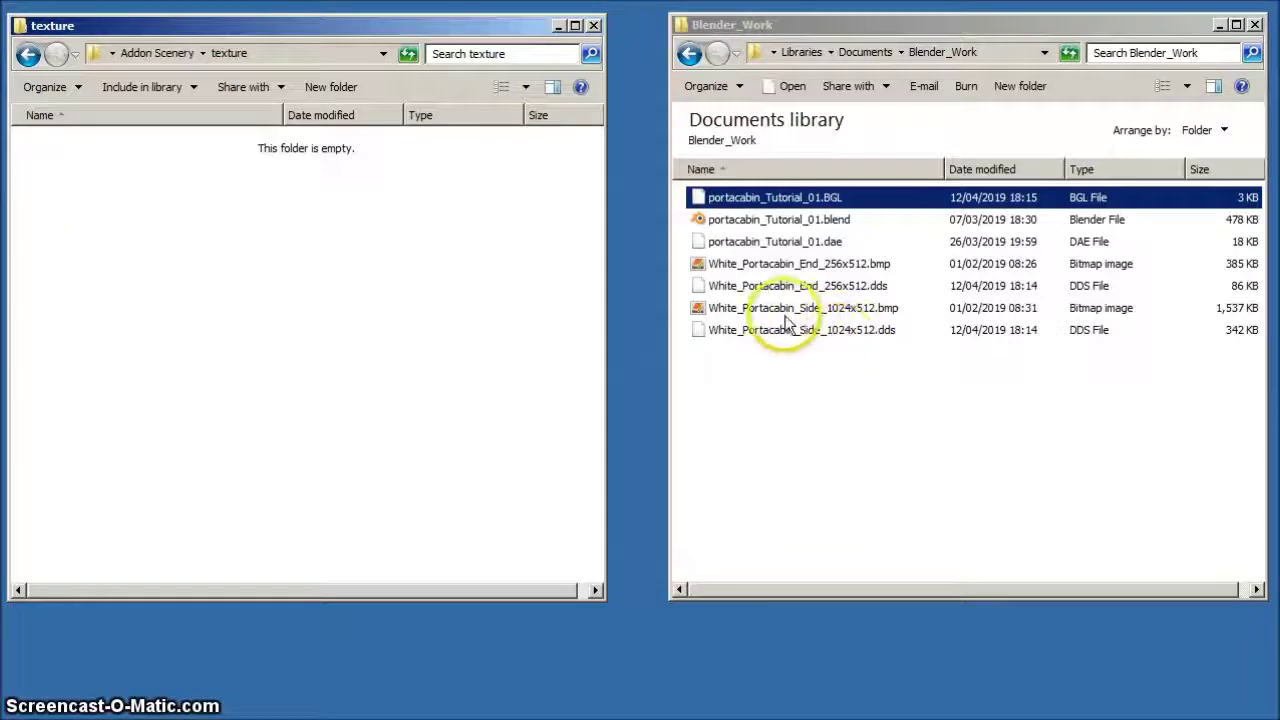
{"action": "left_click_drag", "start_coordinate": [782, 290], "coordinate": [800, 309]}
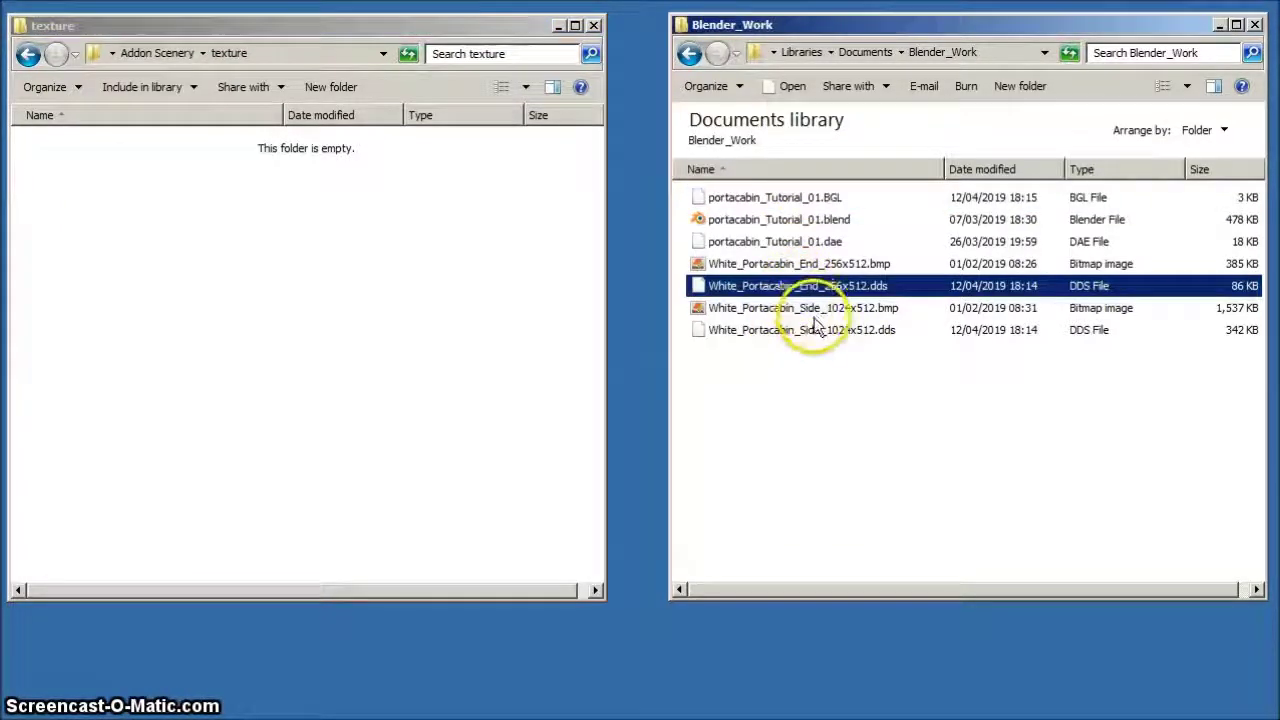
{"action": "left_click", "coordinate": [806, 332], "text": "ctrl"}
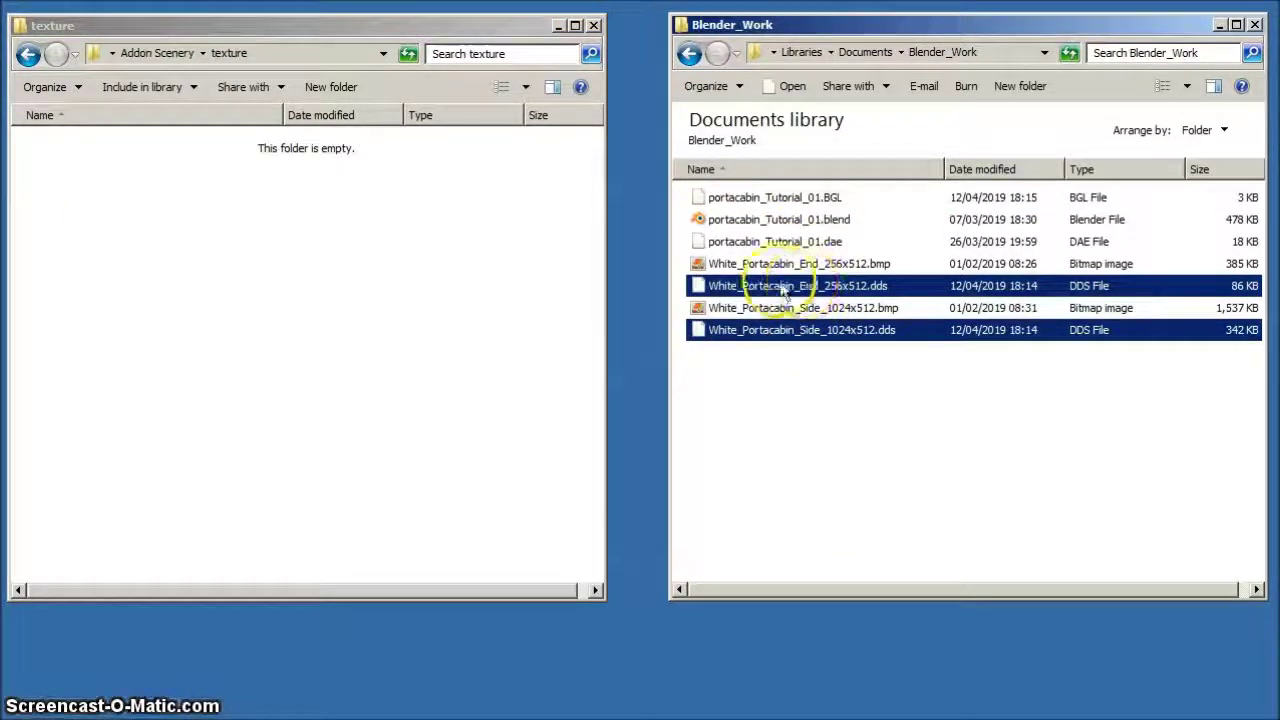
{"action": "left_click", "coordinate": [148, 232]}
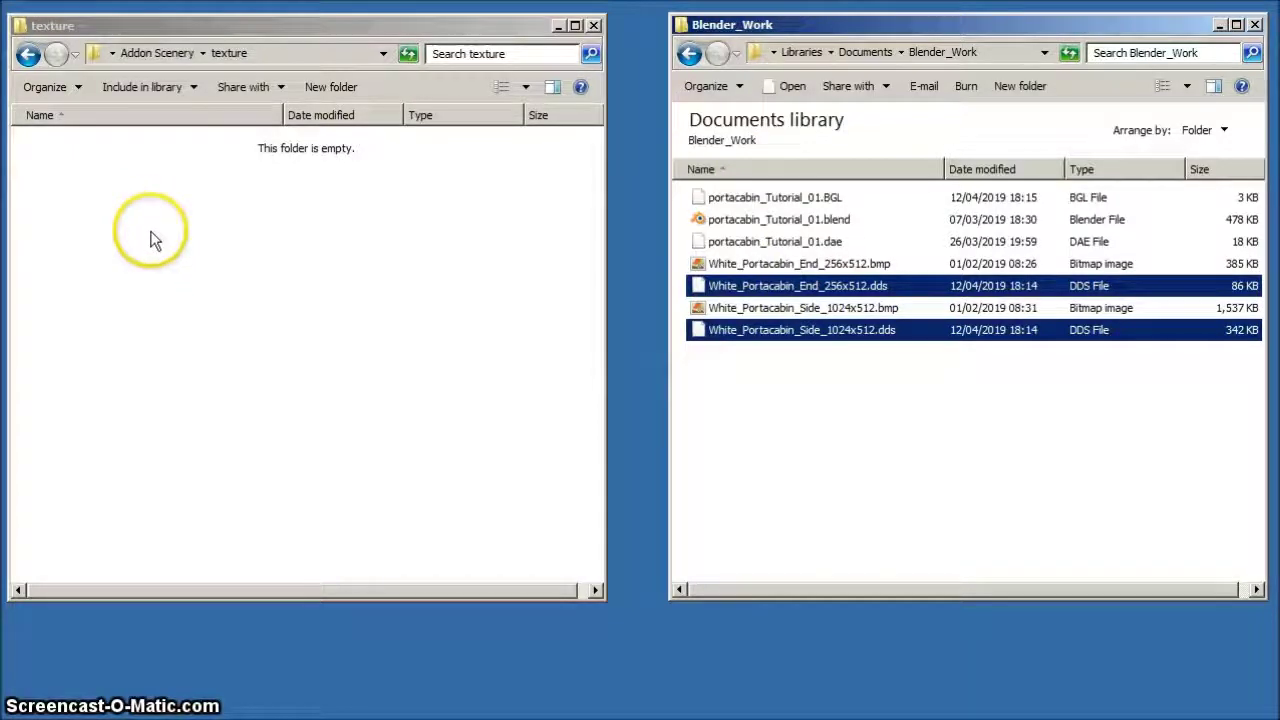
{"action": "key", "text": "ctrl+v"}
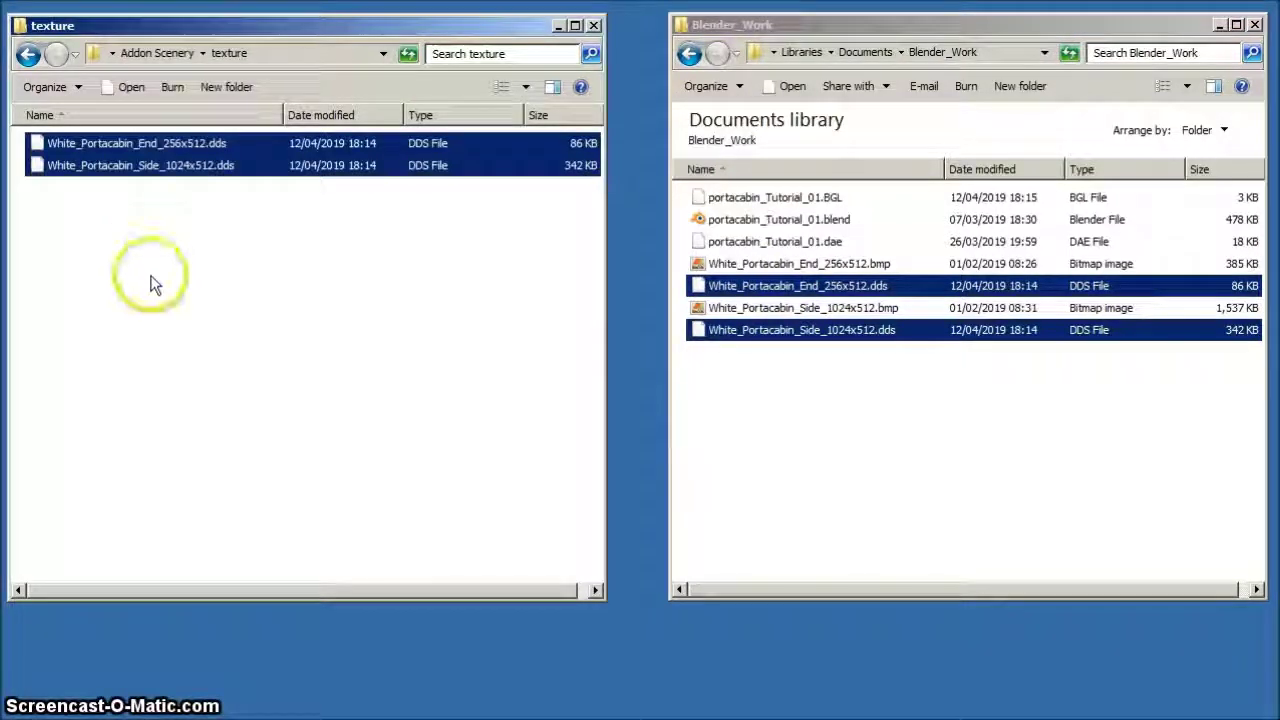
- Navigate back up to the Flight Simulator X folder and return to FSX
{"action": "left_click", "coordinate": [30, 58]}
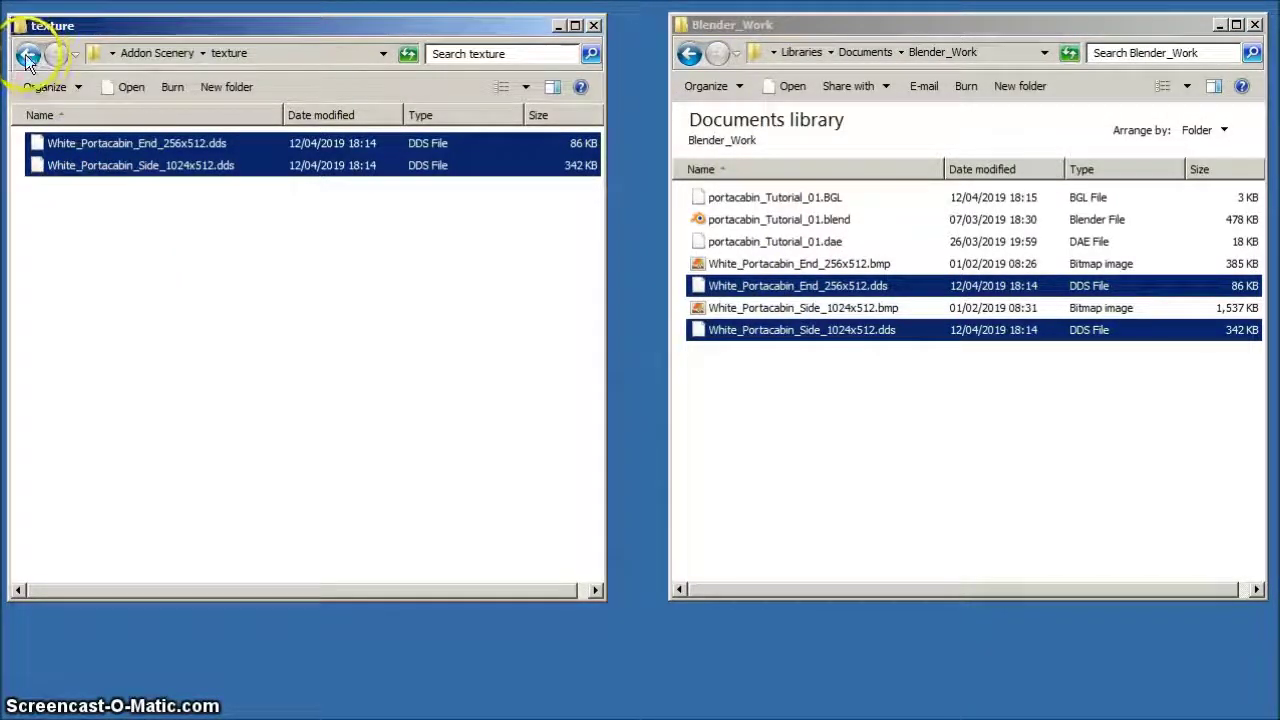
{"action": "left_click", "coordinate": [30, 58]}
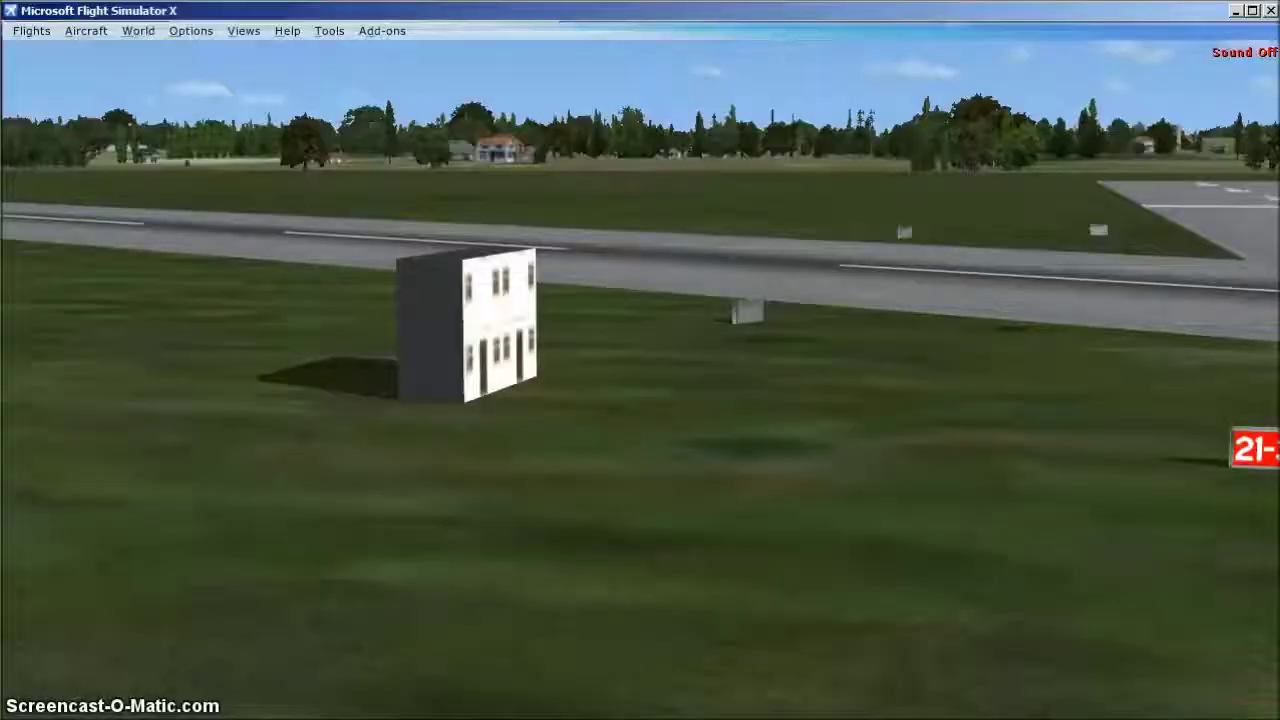
{"action": "key", "text": "KP_6"}
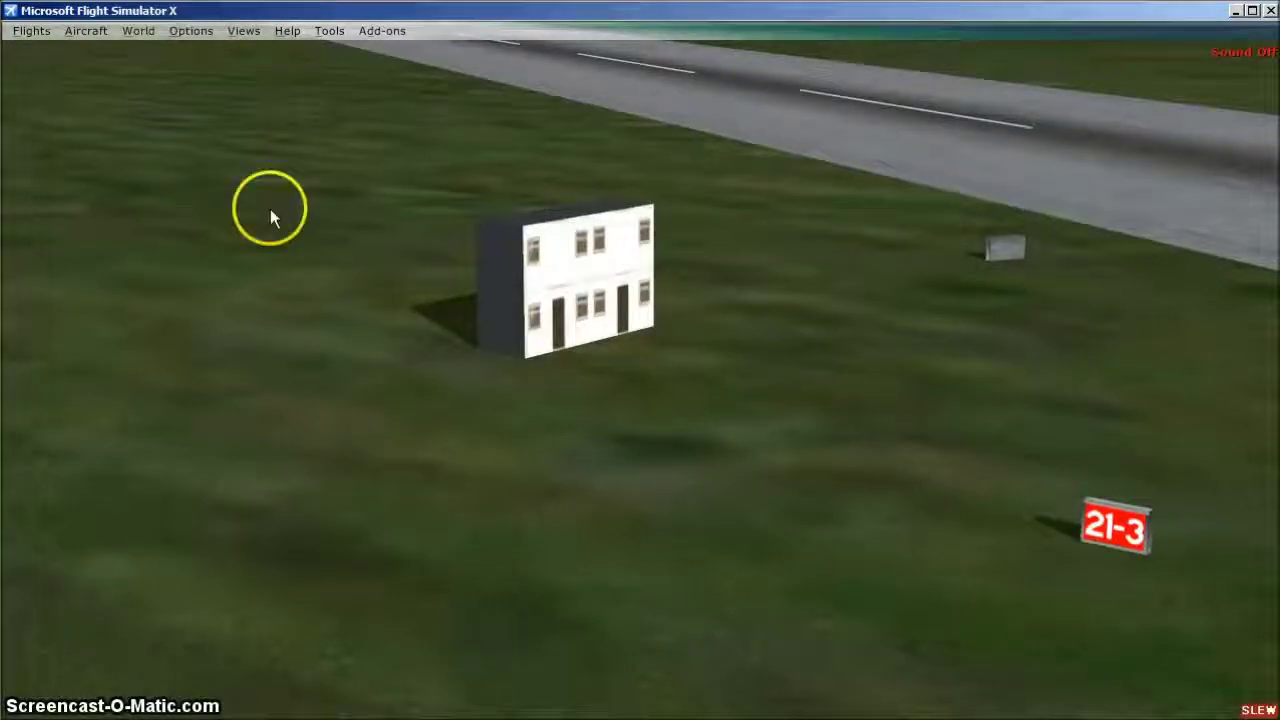
- Use Instant Scenery to place a second portacabin_Tutorial_01 portacabin on the grass beside the first
{"action": "left_click", "coordinate": [386, 34]}
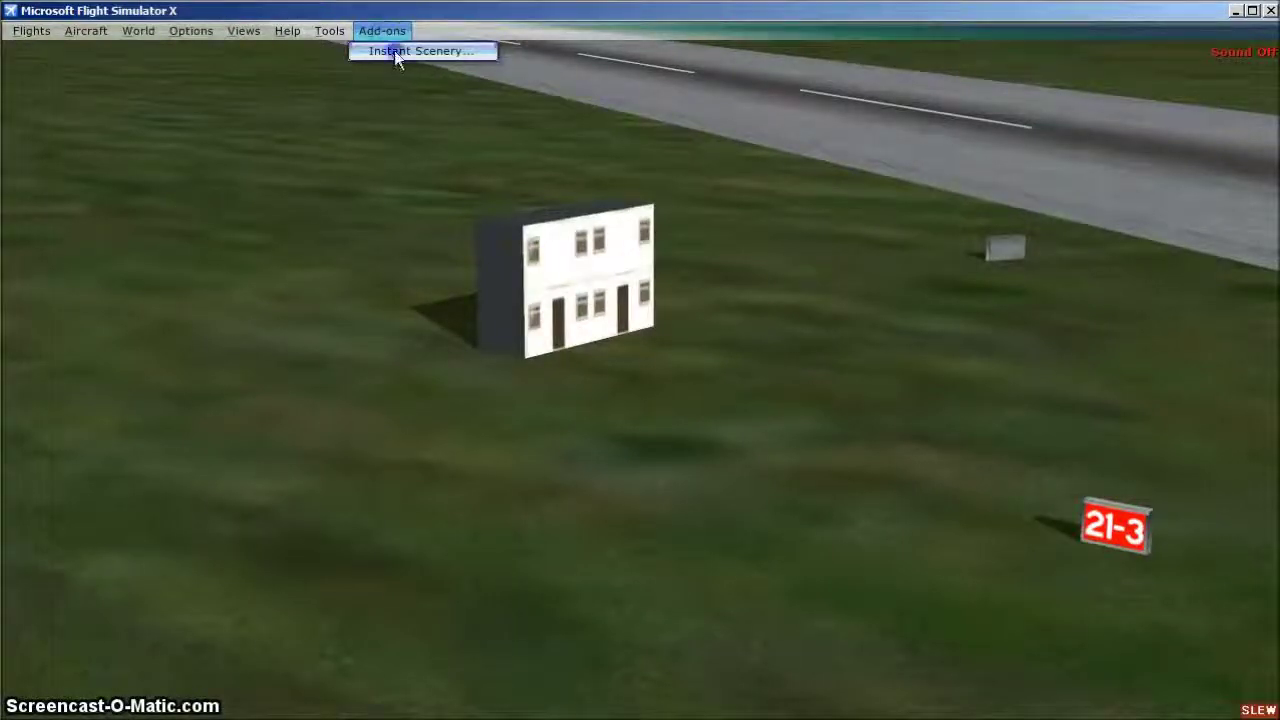
{"action": "left_click", "coordinate": [394, 52]}
{"action": "left_click", "coordinate": [975, 170]}
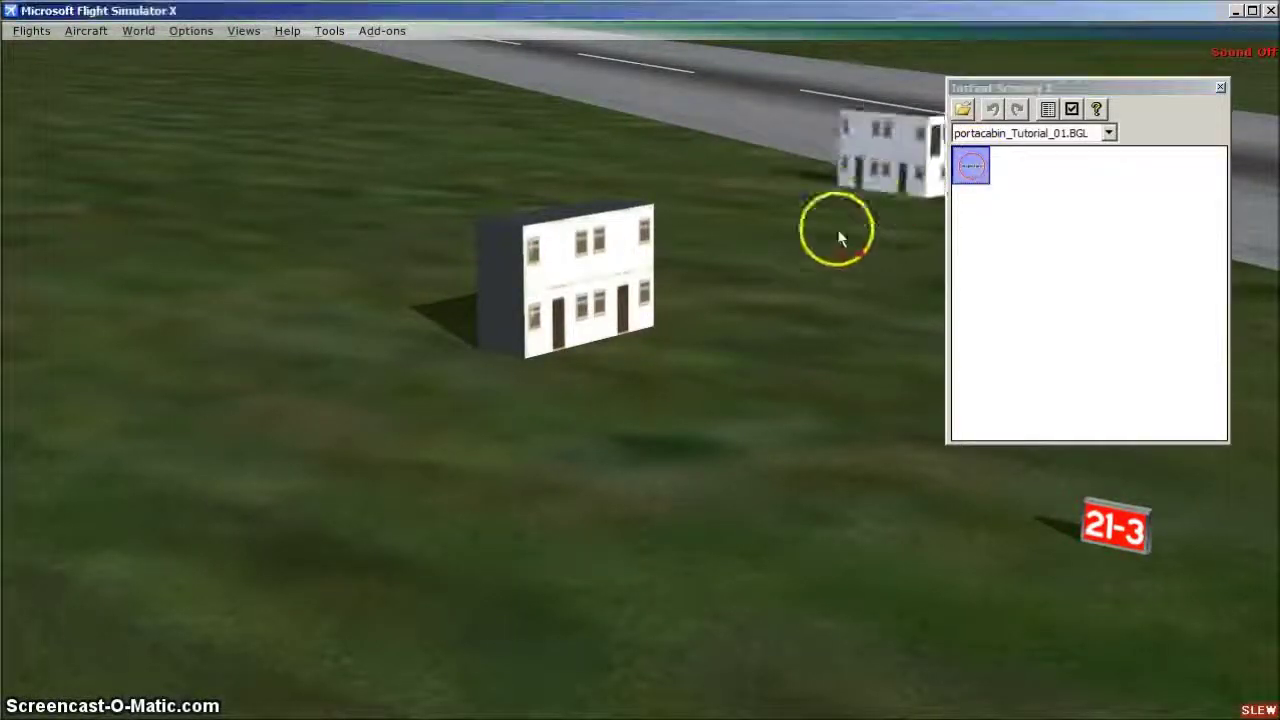
{"action": "left_click", "coordinate": [740, 277]}
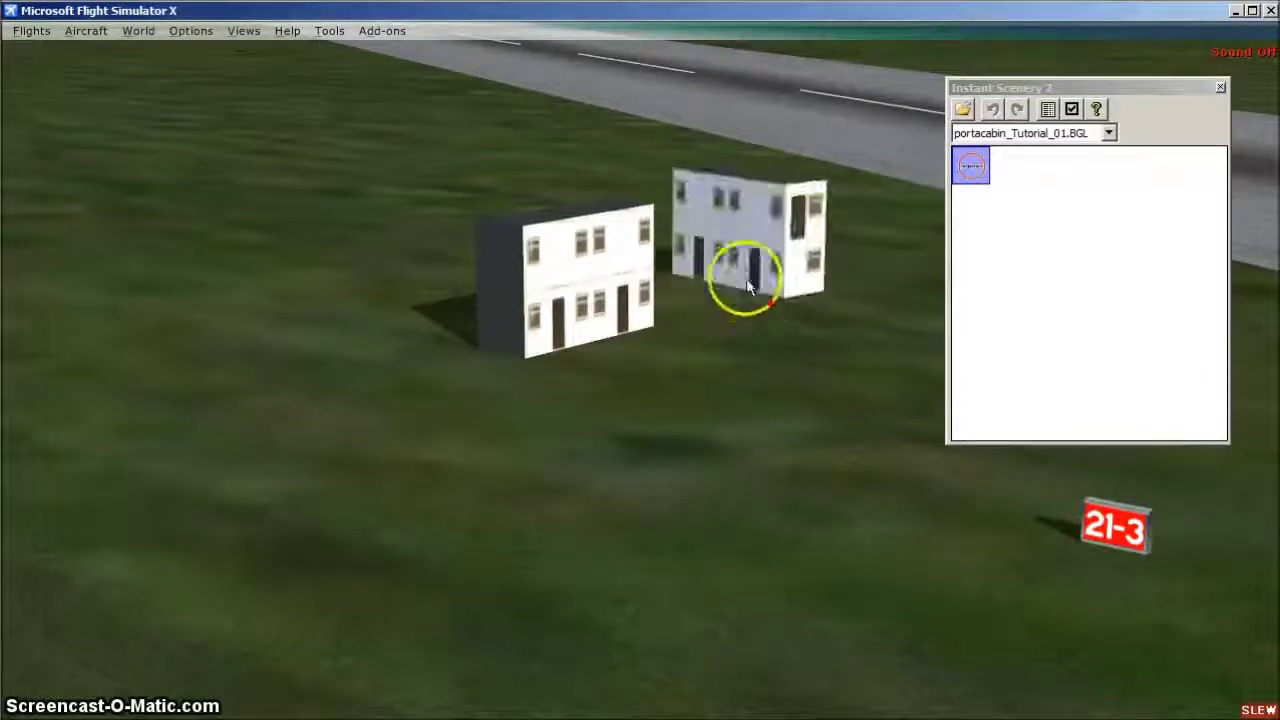
{"action": "left_click_drag", "start_coordinate": [740, 277], "coordinate": [743, 310]}
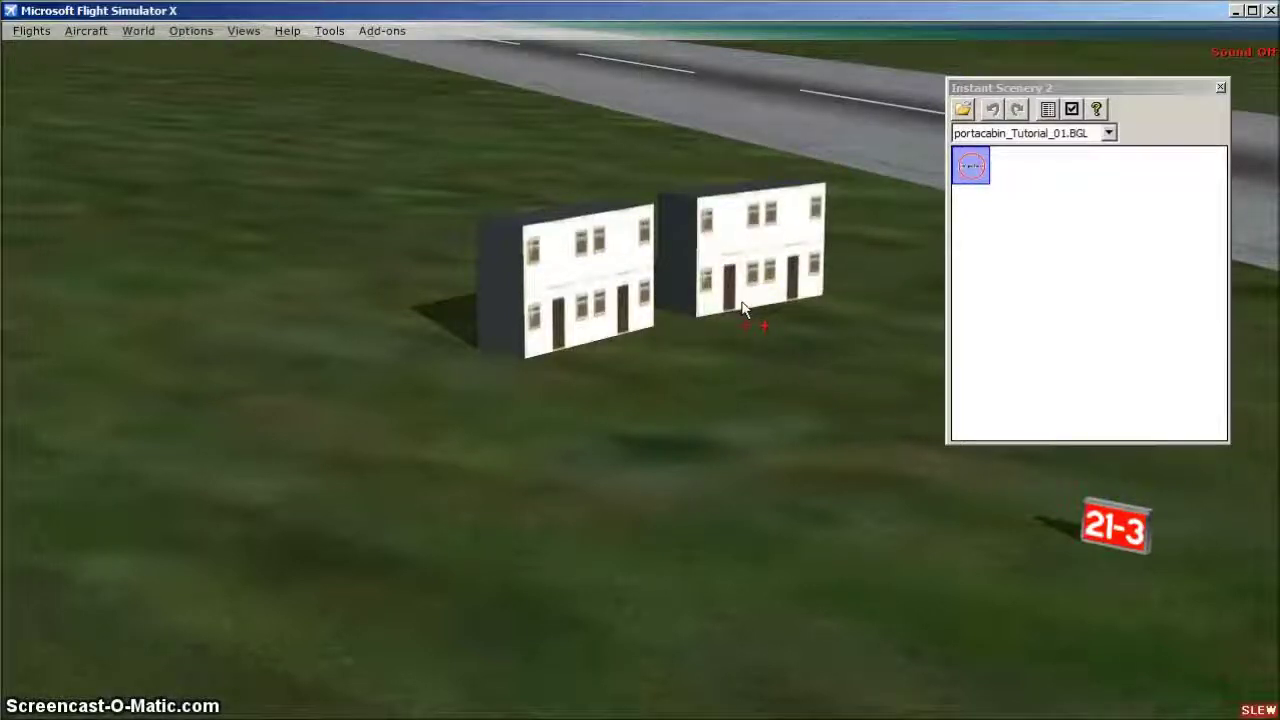